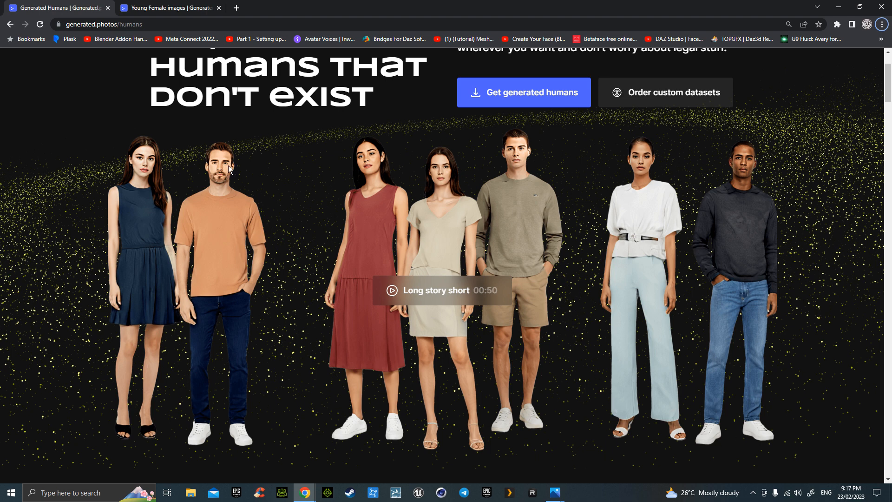
Compare the Generated Humans page with the gallery of young female faces.
left_click(183, 13)
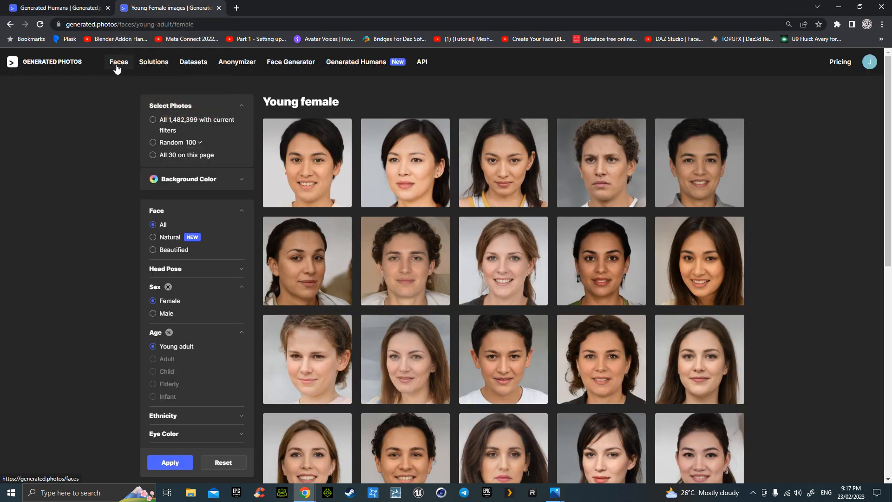
left_click(90, 10)
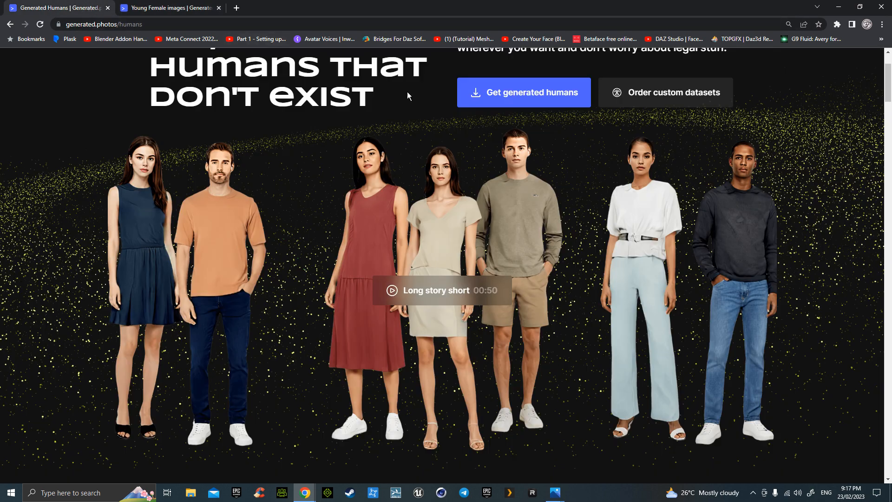
scroll(166, 102, "up", 2)
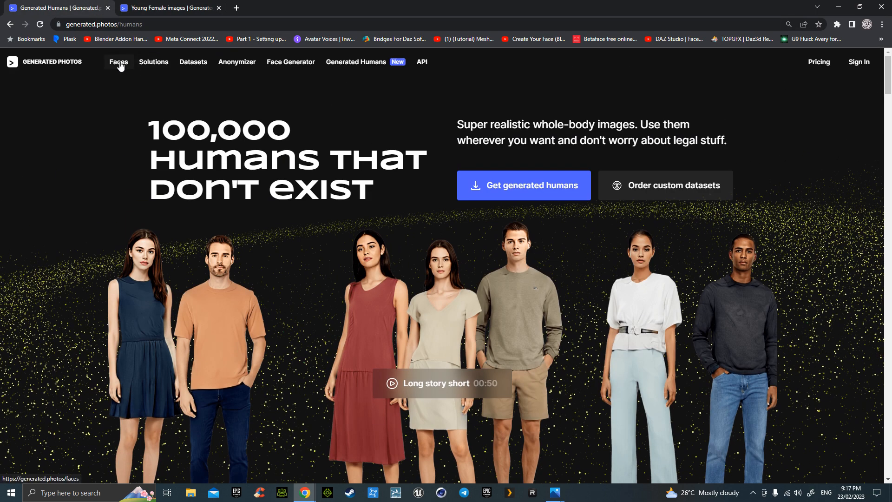
left_click(182, 11)
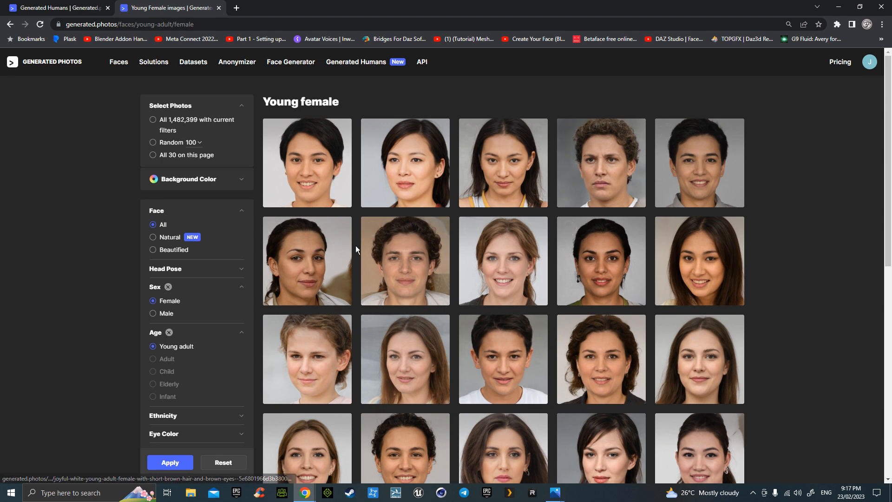
scroll(483, 287, "down", 1)
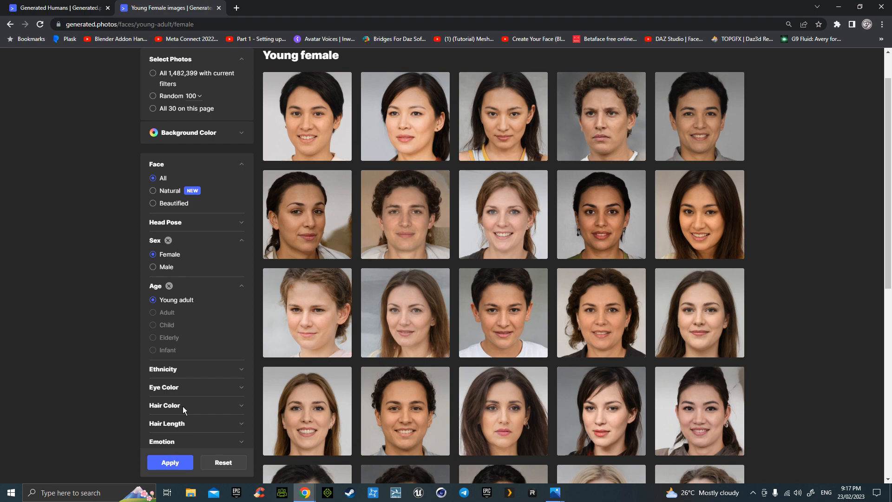
Reset the face filters and filter the gallery to middle-aged people.
left_click(223, 462)
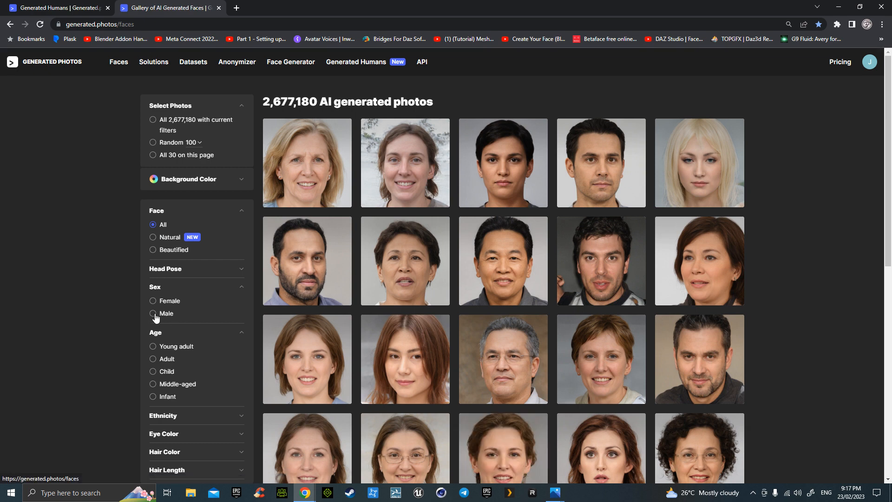
left_click(164, 359)
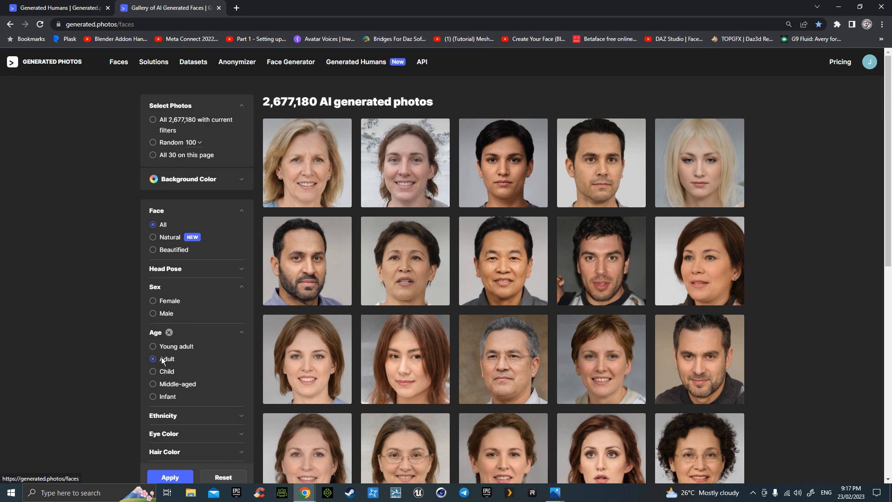
scroll(163, 359, "down", 1)
left_click(162, 334)
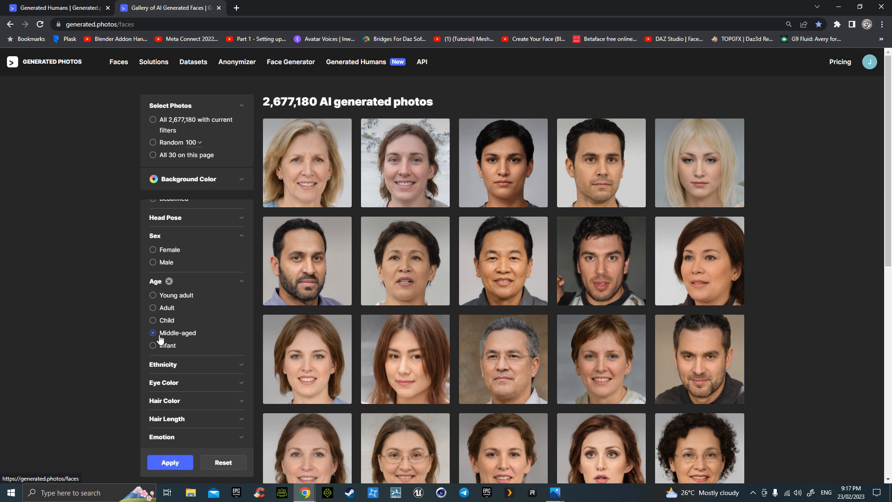
left_click(175, 461)
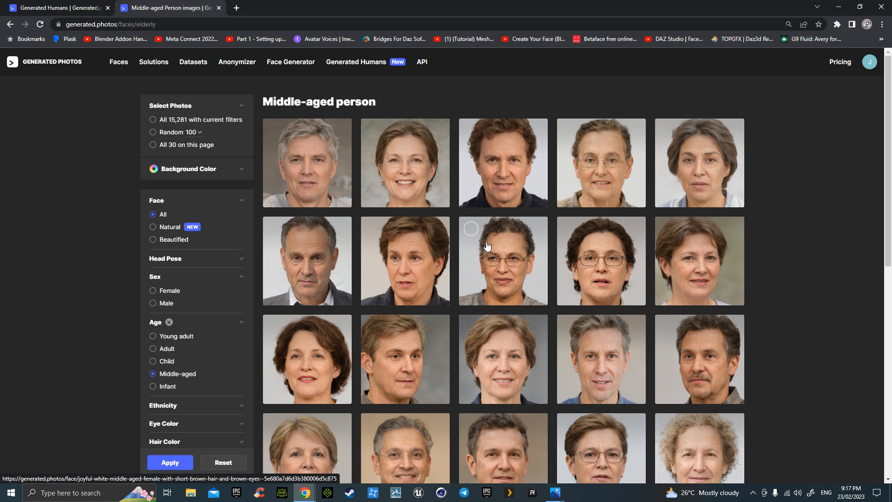
Narrow the middle-aged faces to people with blue eyes.
scroll(200, 344, "down", 2)
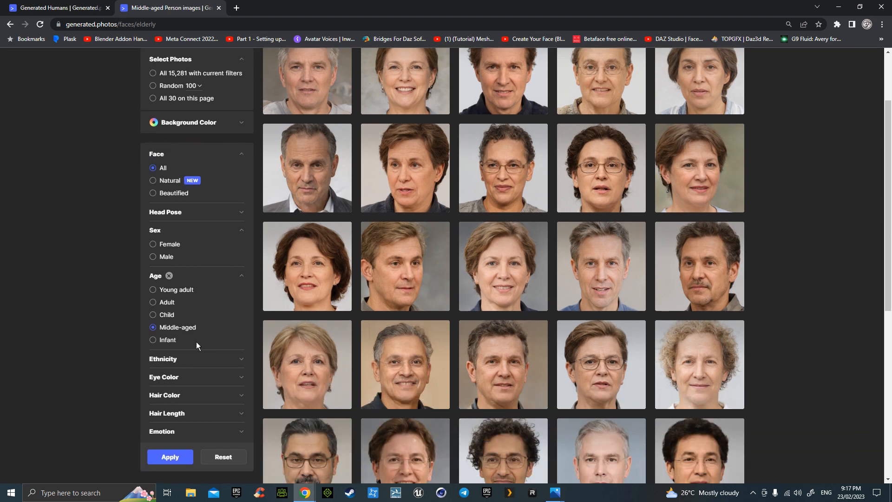
left_click(188, 384)
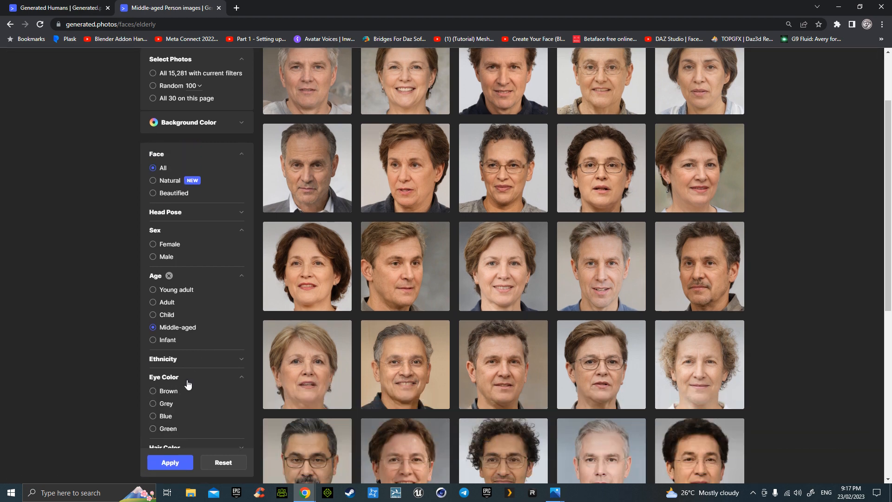
left_click(165, 403)
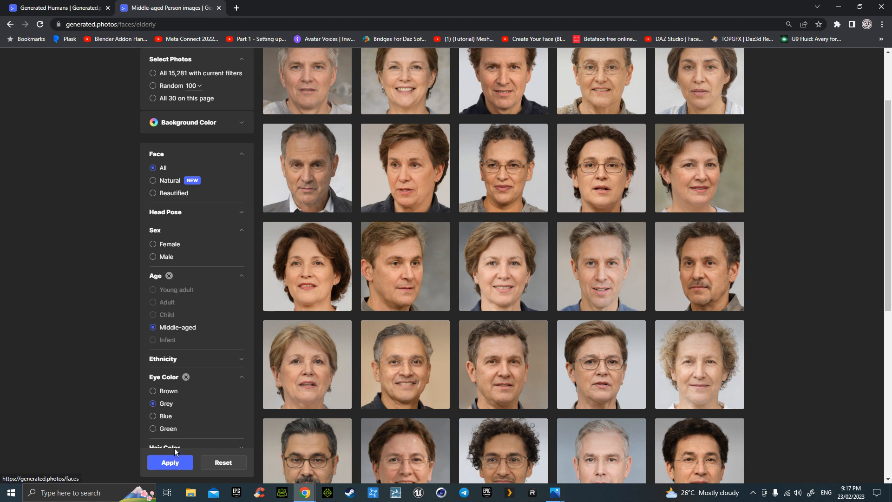
left_click(166, 415)
left_click(170, 462)
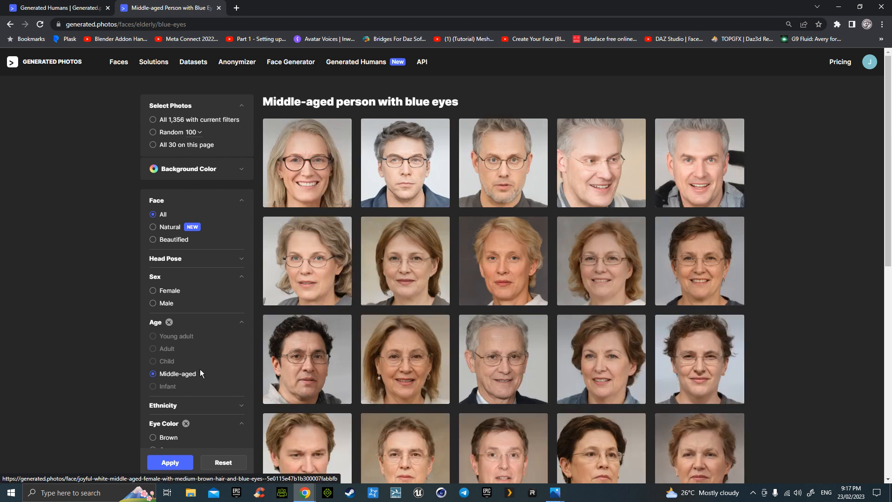
Narrow the blue-eyed middle-aged faces further to blond hair.
scroll(201, 369, "down", 2)
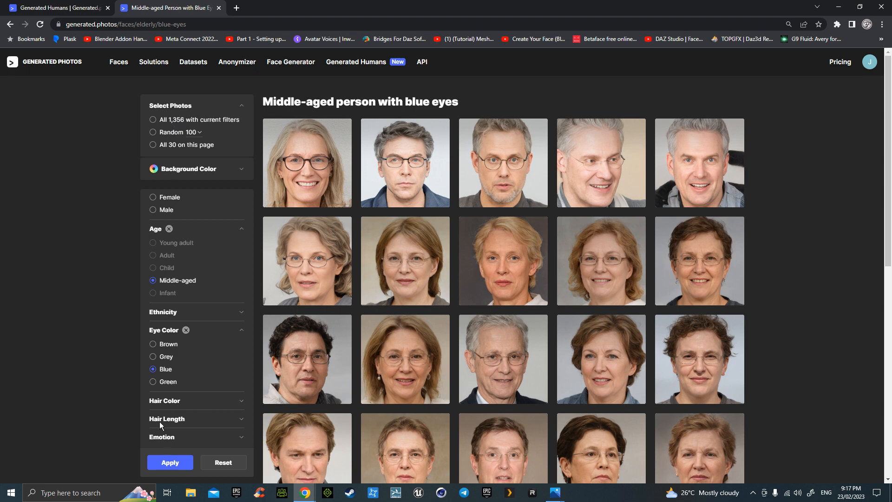
left_click(163, 401)
scroll(163, 401, "down", 2)
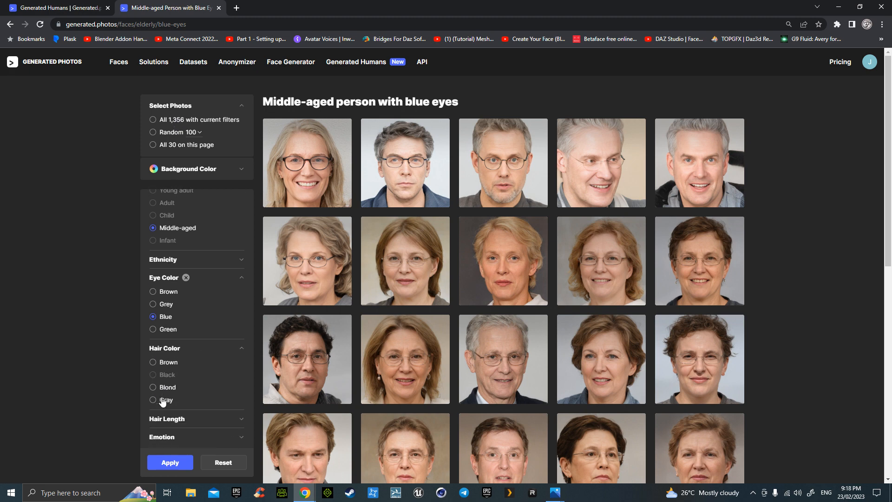
left_click(164, 391)
left_click(172, 463)
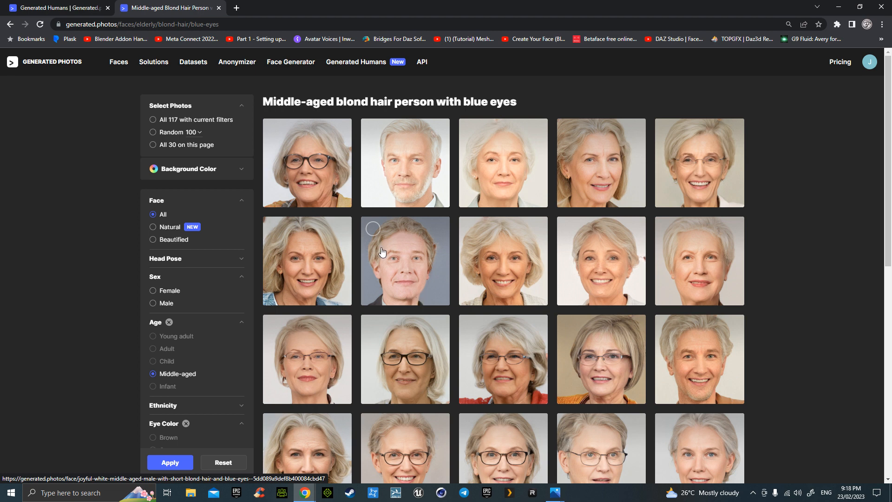
Expand the Emotion filter, review the other filter options and select Female as the sex.
scroll(205, 354, "down", 3)
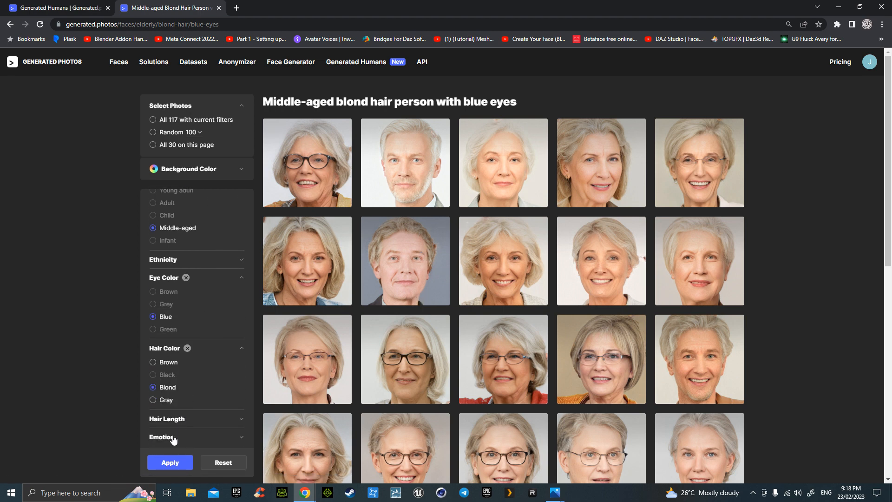
scroll(208, 385, "down", 1)
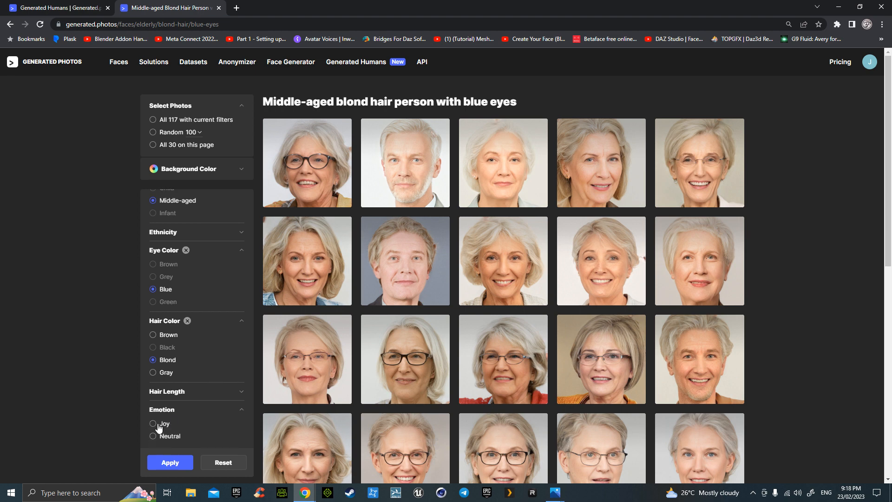
scroll(208, 271, "up", 2)
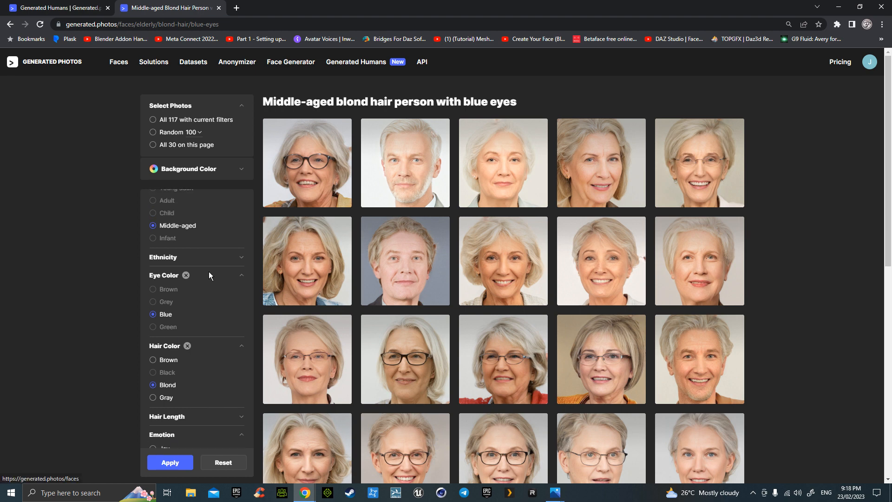
scroll(209, 280, "down", 2)
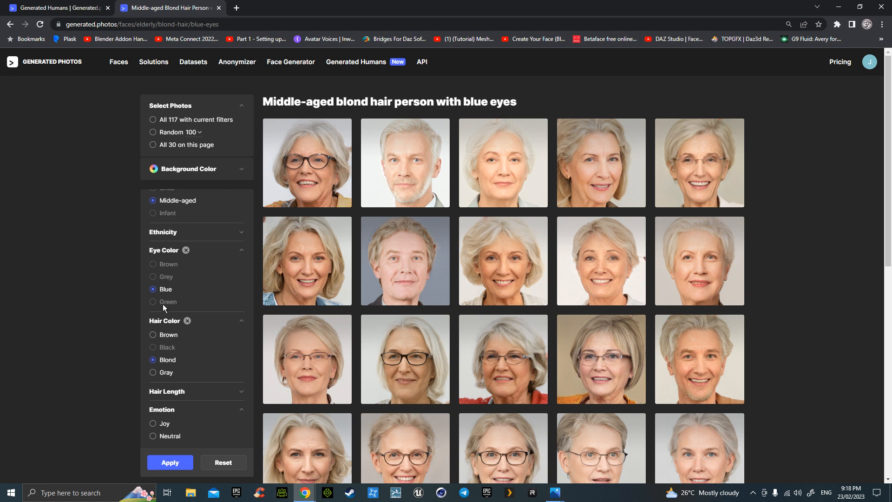
scroll(161, 214, "up", 3)
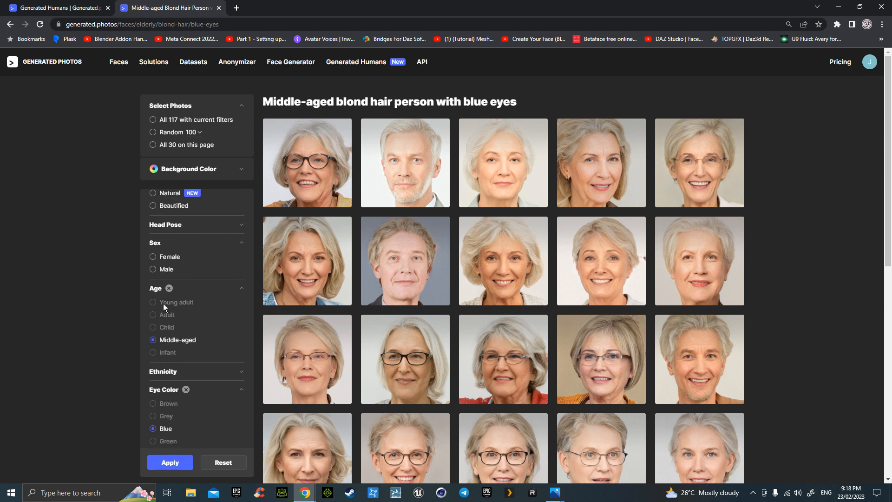
scroll(172, 281, "down", 3)
scroll(169, 270, "up", 2)
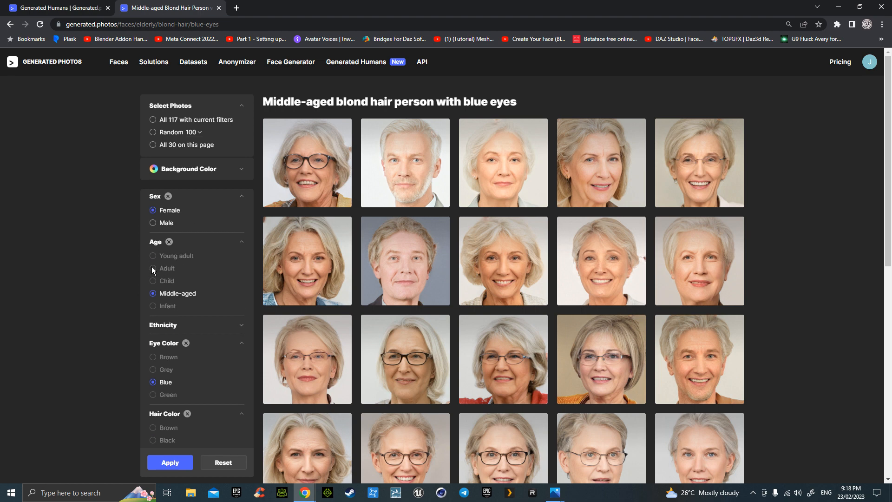
scroll(204, 420, "down", 2)
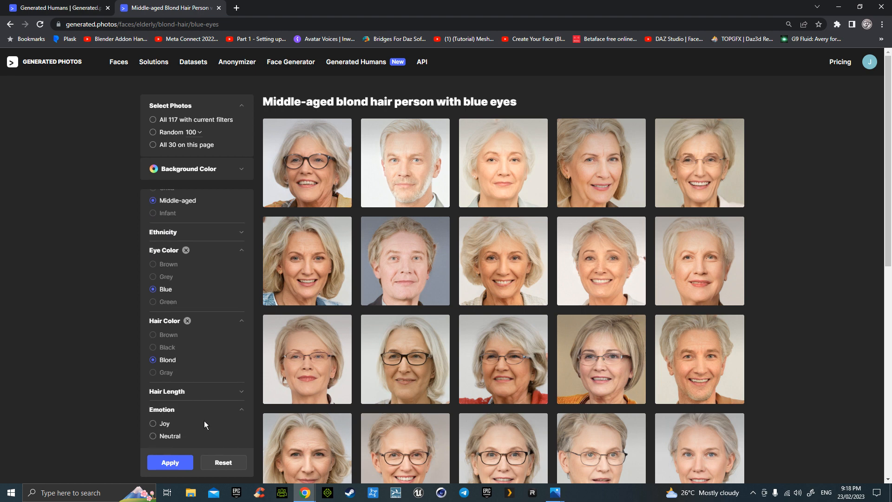
Reset all filters and filter the gallery to adult female faces.
left_click(225, 462)
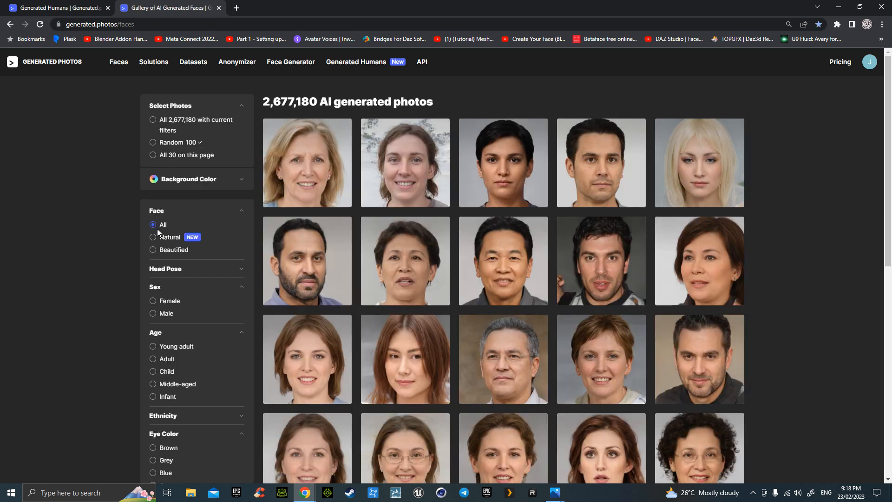
scroll(158, 231, "down", 1)
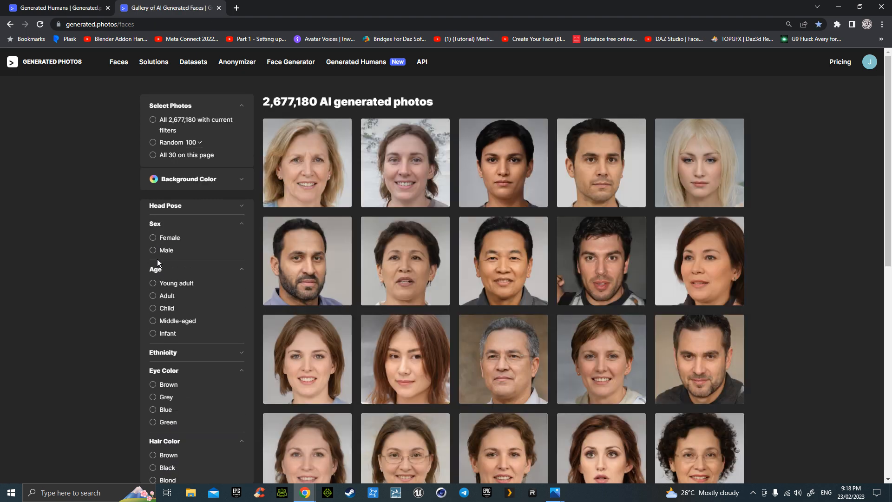
left_click(152, 313)
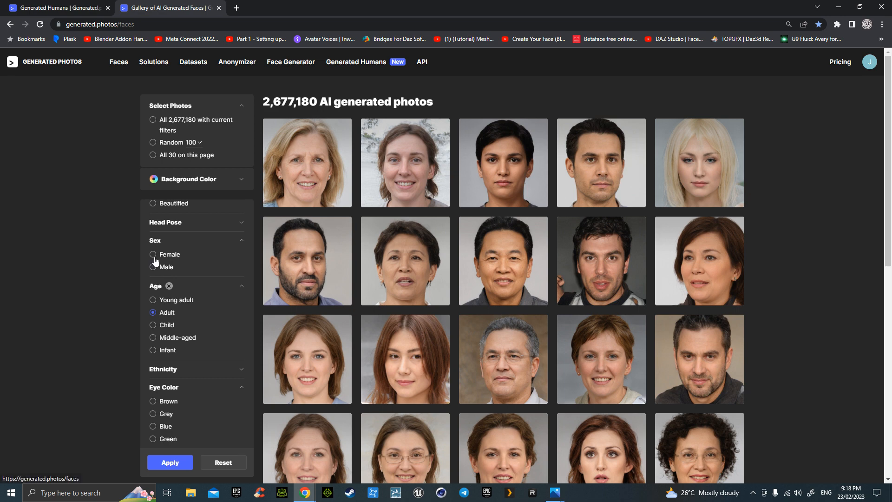
left_click(154, 255)
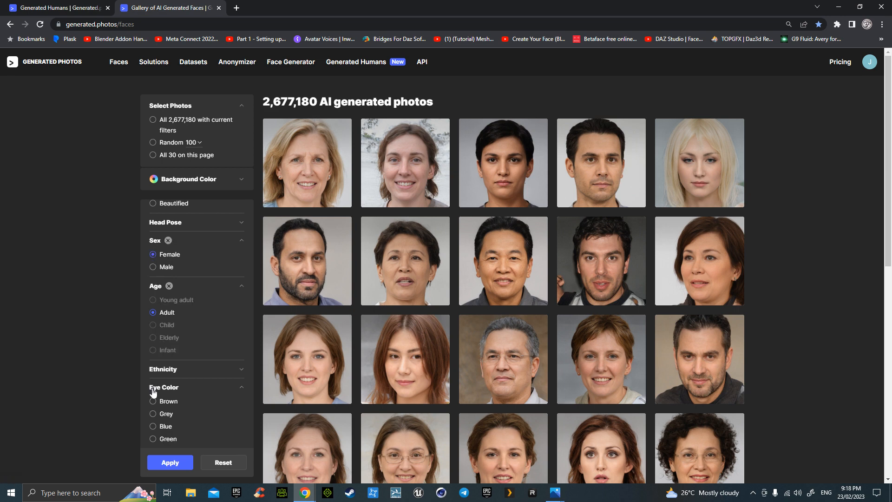
scroll(162, 392, "down", 1)
left_click(175, 462)
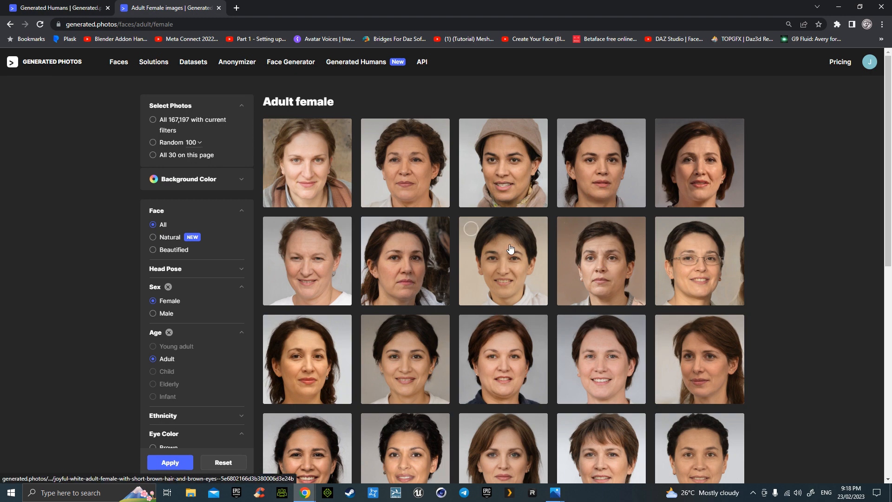
Save the neutral portrait of the dark-haired woman in the second-to-last row to the GirlPHuid folder as Face 1.jpg.
scroll(506, 247, "down", 3)
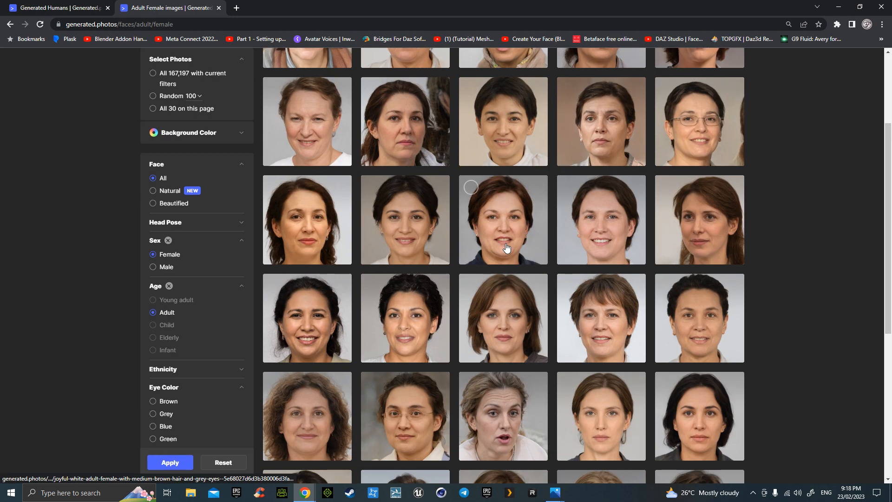
scroll(418, 215, "down", 2)
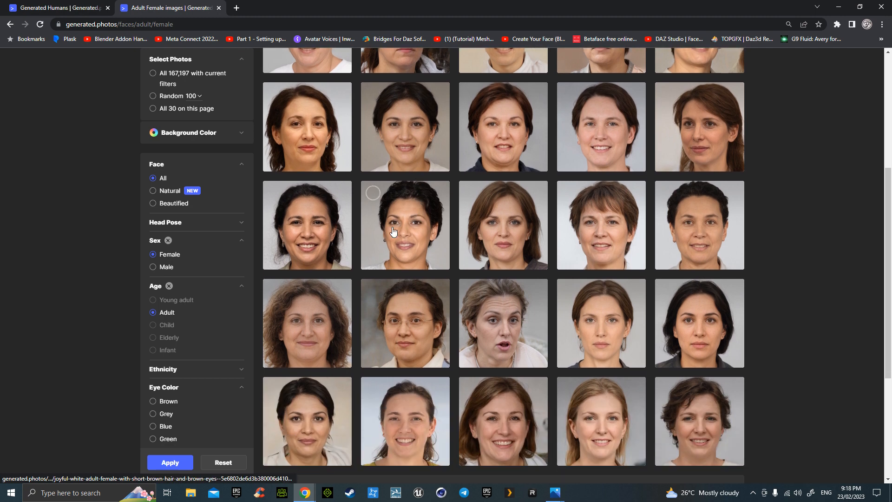
scroll(352, 248, "down", 2)
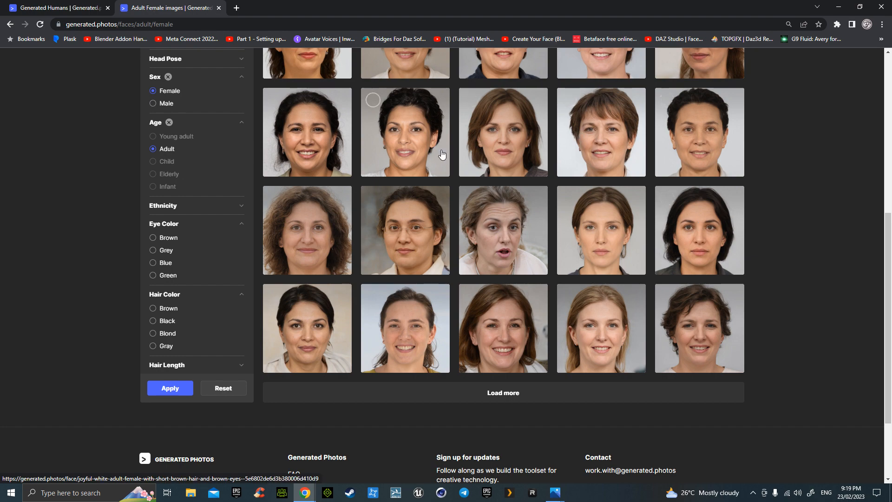
right_click(709, 224)
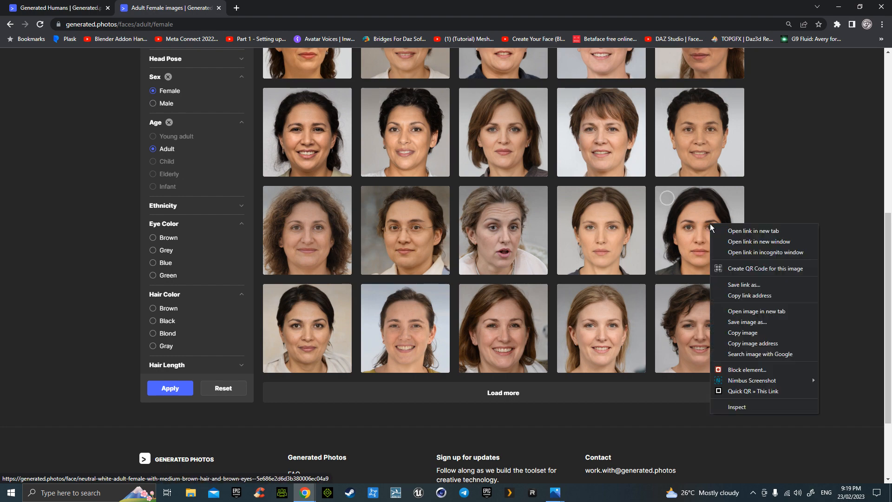
left_click(746, 322)
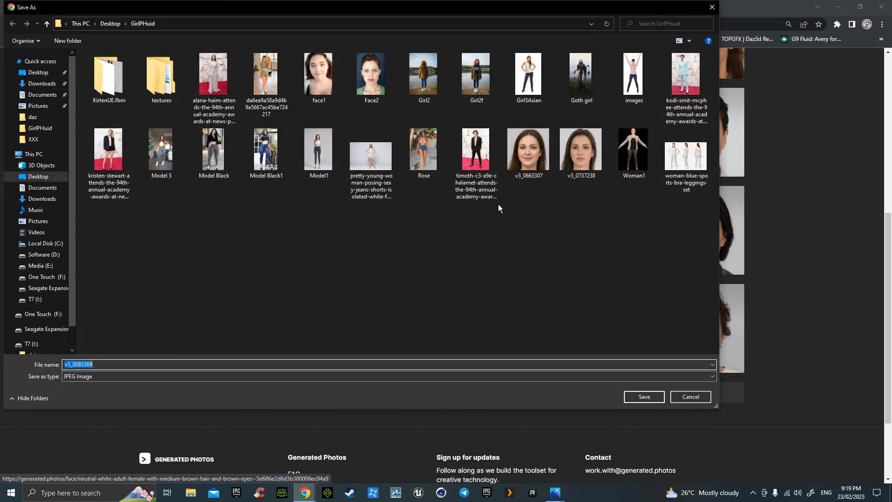
key("Return")
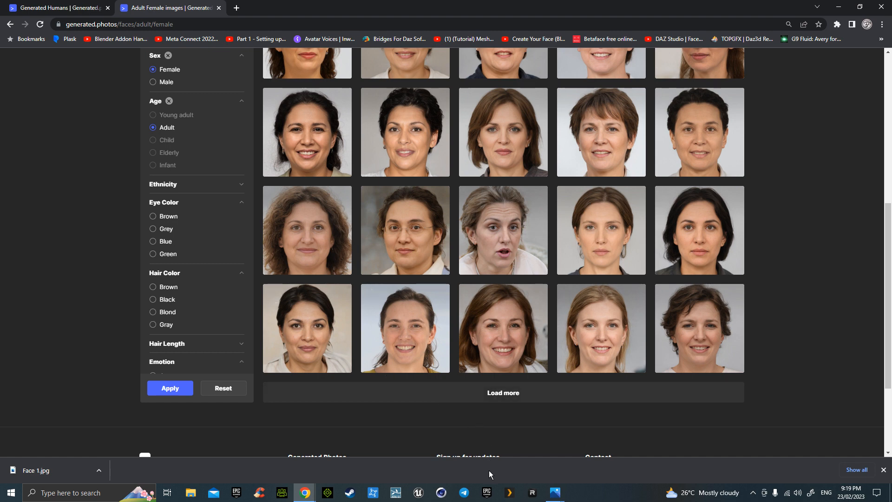
Launch DAZ Studio 4.21 and load Face 1 from the GirlPHuid folder as the Face Transfer source image.
left_click(13, 495)
type("da")
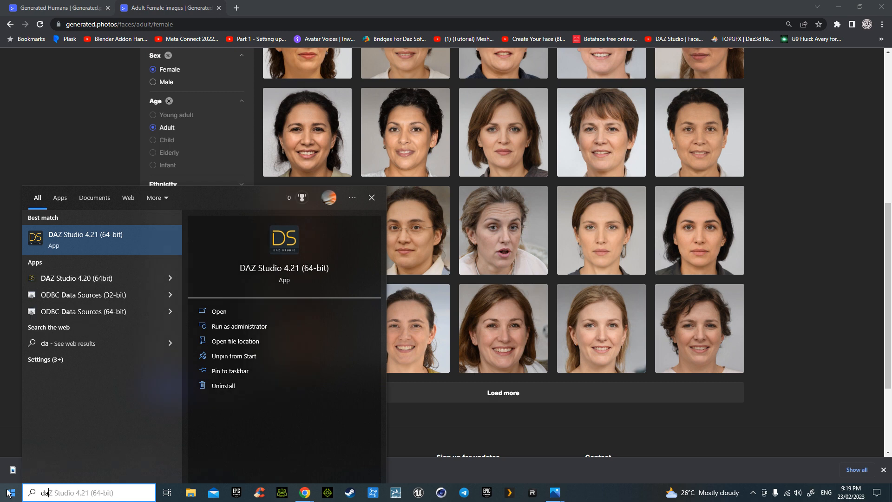
left_click(94, 239)
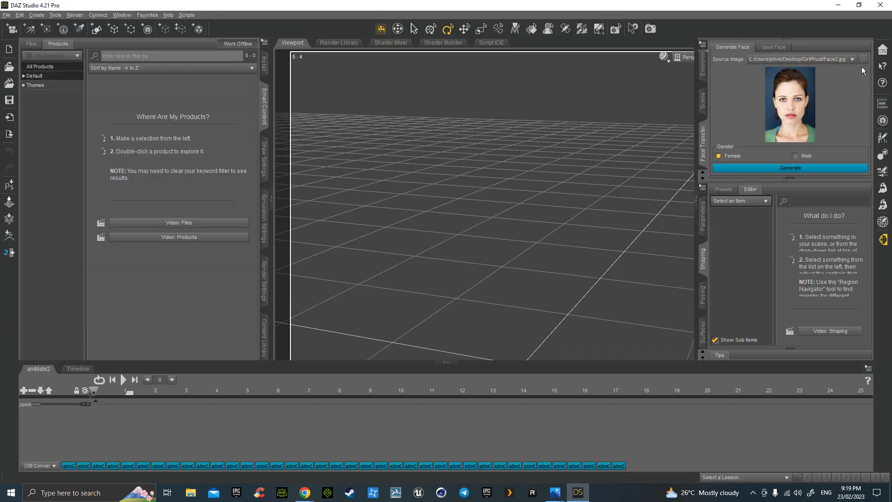
left_click(863, 60)
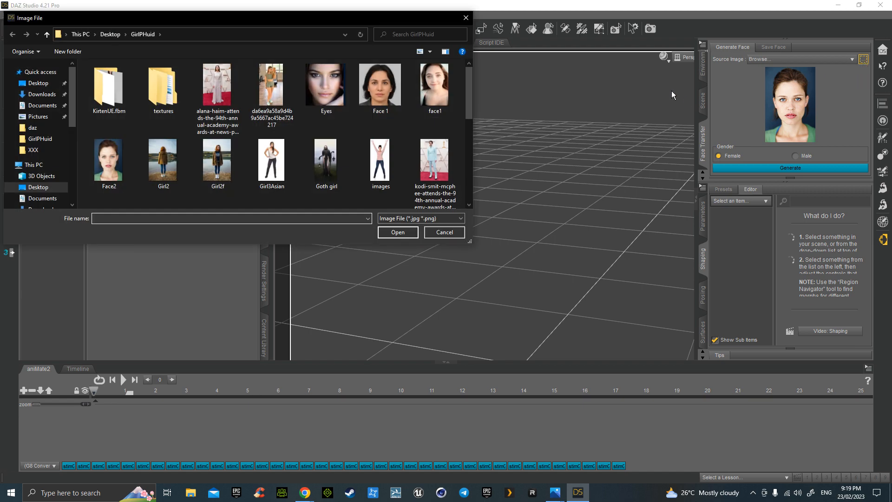
left_click_drag(362, 22, 0, 154)
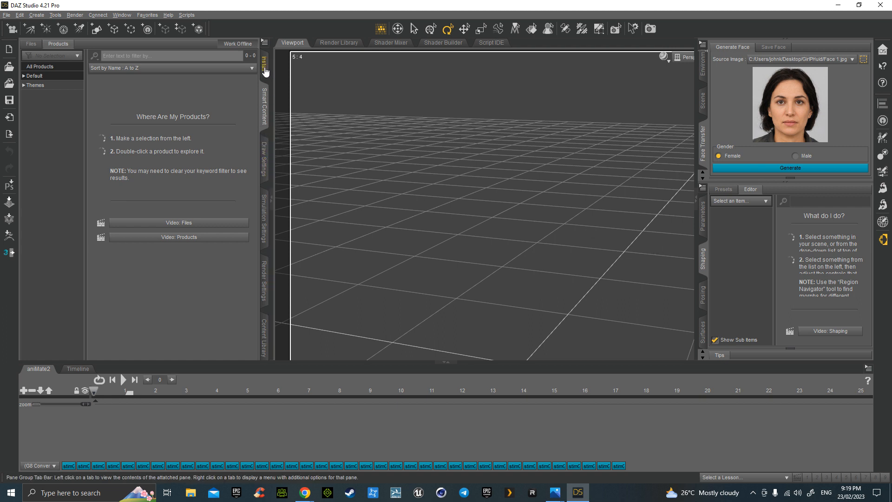
Load the Genesis 8 Female figure from the People figures of the Genesis 8 Starter Essentials product.
left_click(24, 77)
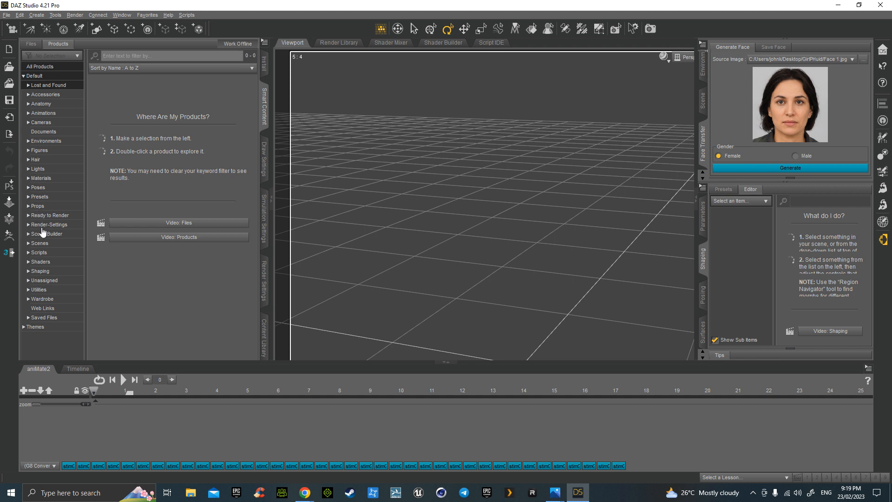
left_click(29, 150)
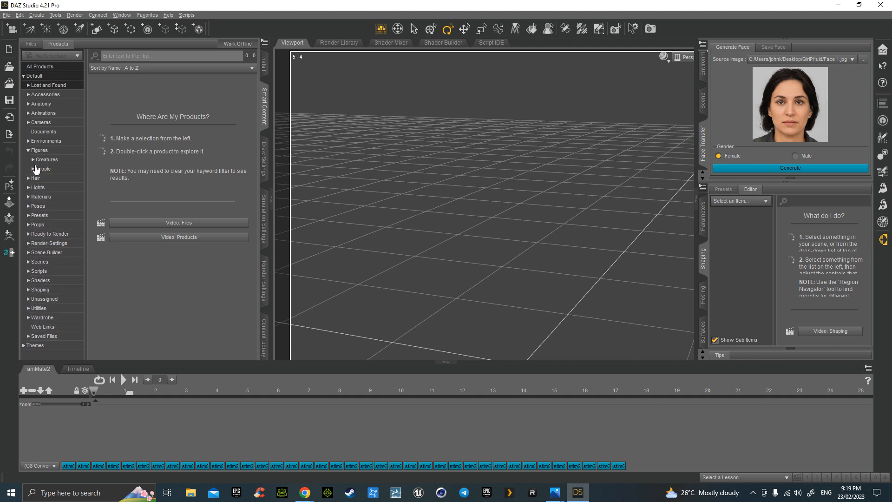
left_click(41, 168)
double_click(163, 263)
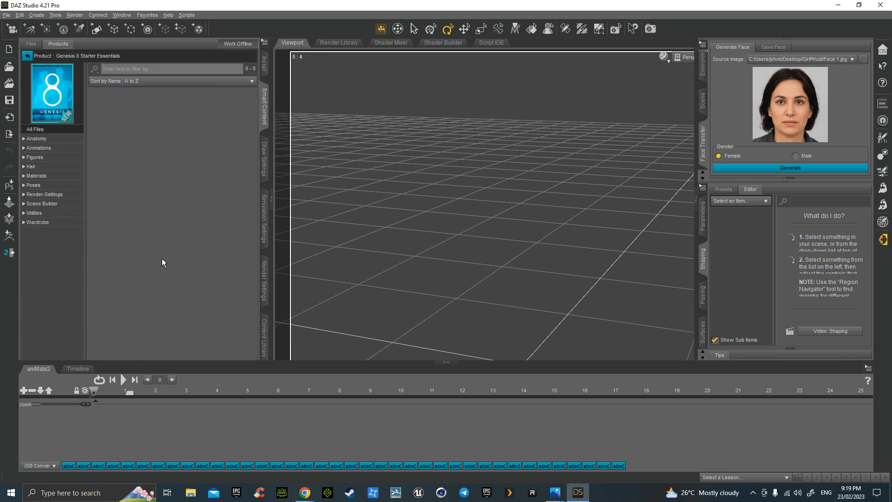
left_click(23, 157)
left_click(38, 167)
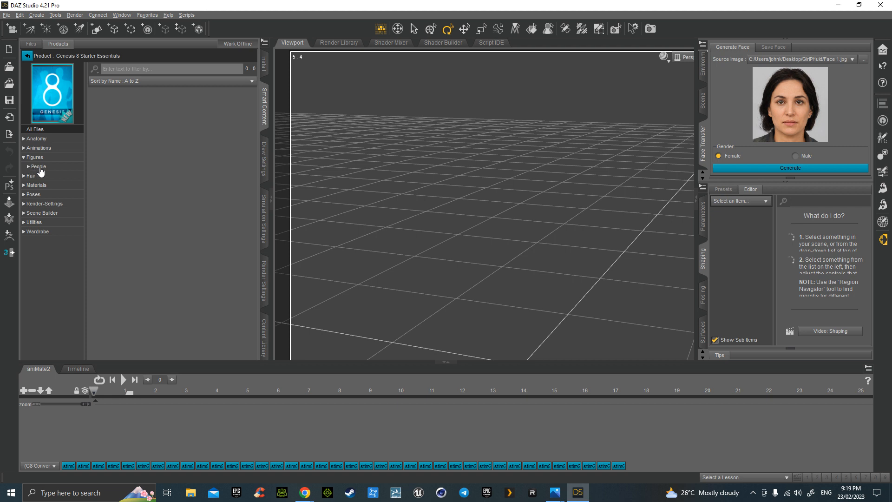
double_click(113, 115)
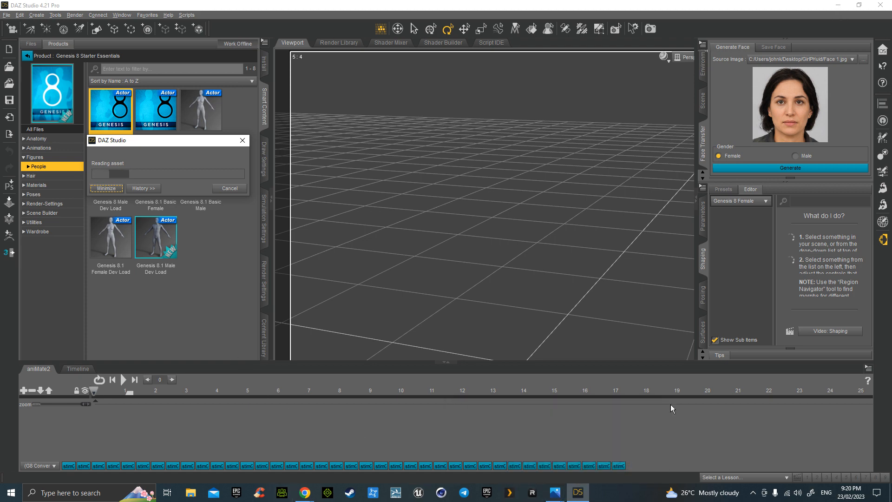
Switch to the Chrome window showing the Adult Female gallery on Generated Photos.
mouse_move(305, 494)
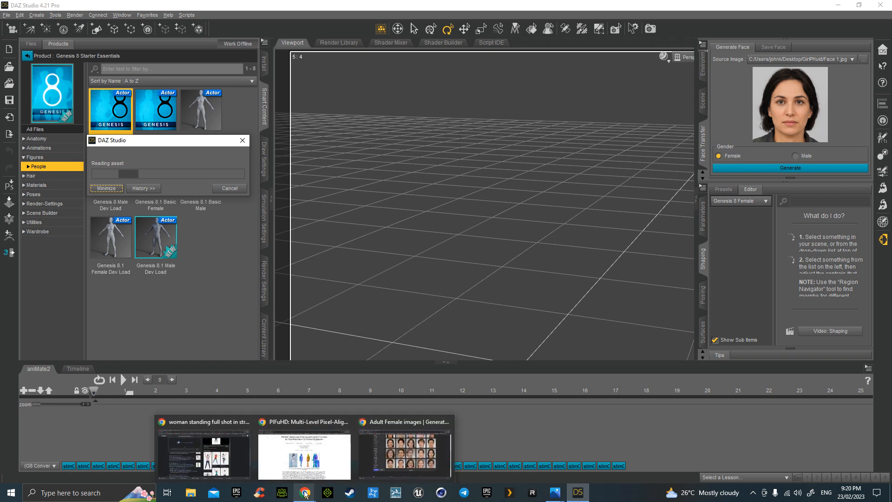
left_click(201, 448)
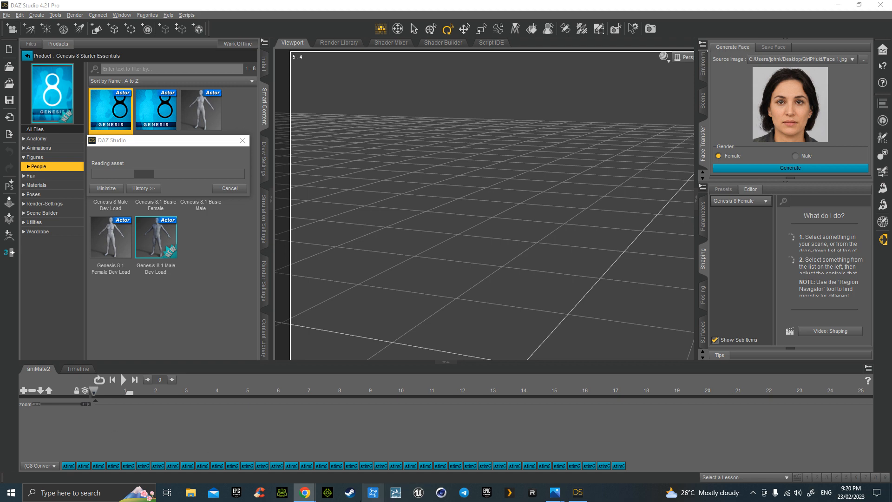
mouse_move(299, 493)
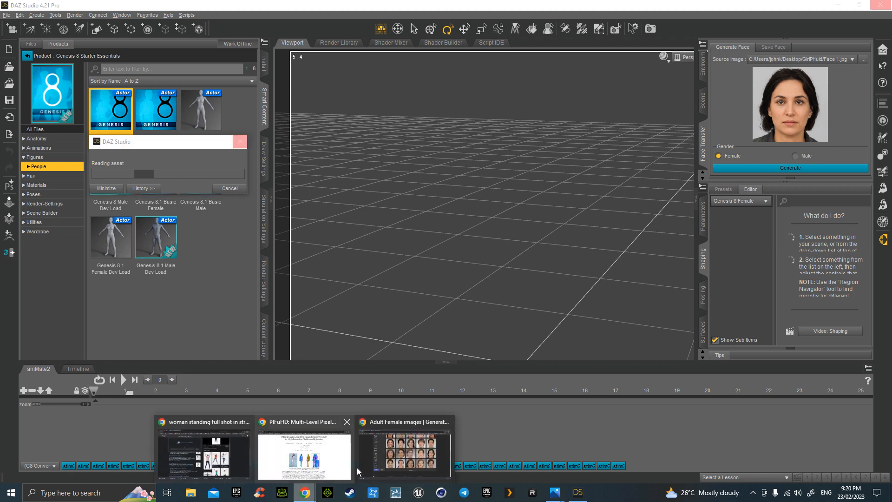
left_click(410, 457)
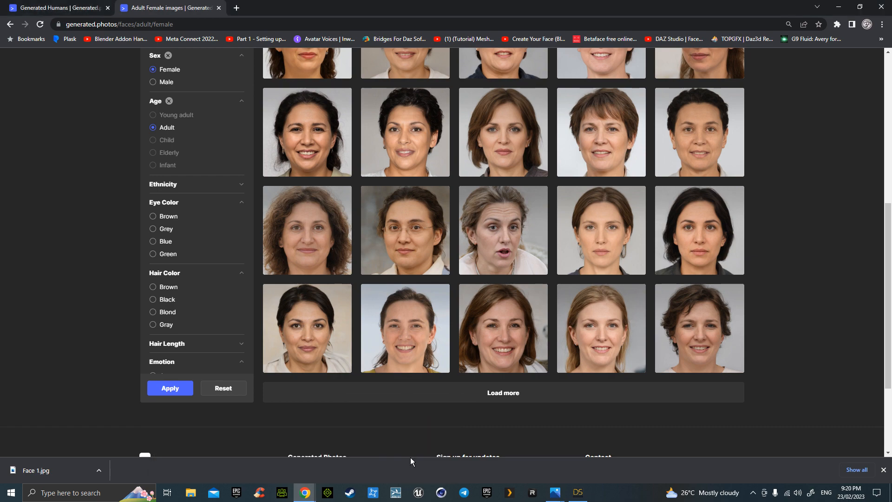
Expand the Ethnicity filter, narrow the adult female faces to Black and browse the matching portraits.
scroll(352, 201, "up", 2)
scroll(352, 202, "up", 3)
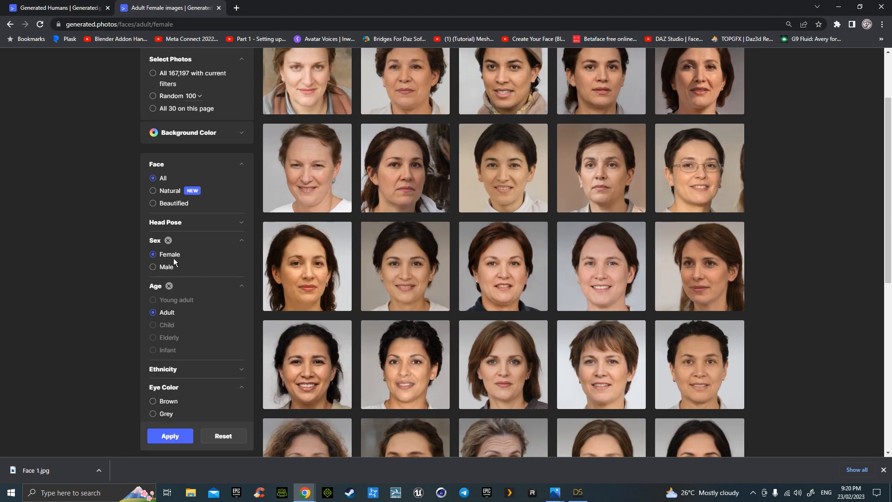
scroll(157, 304, "down", 3)
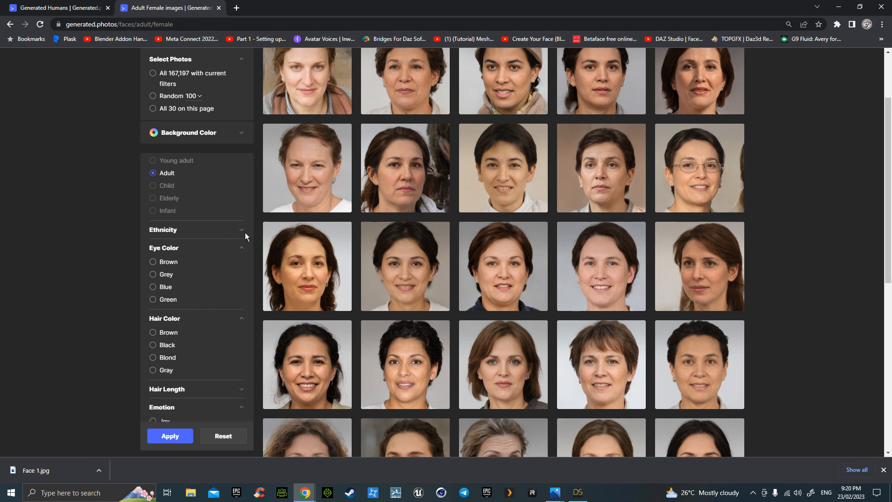
left_click(241, 231)
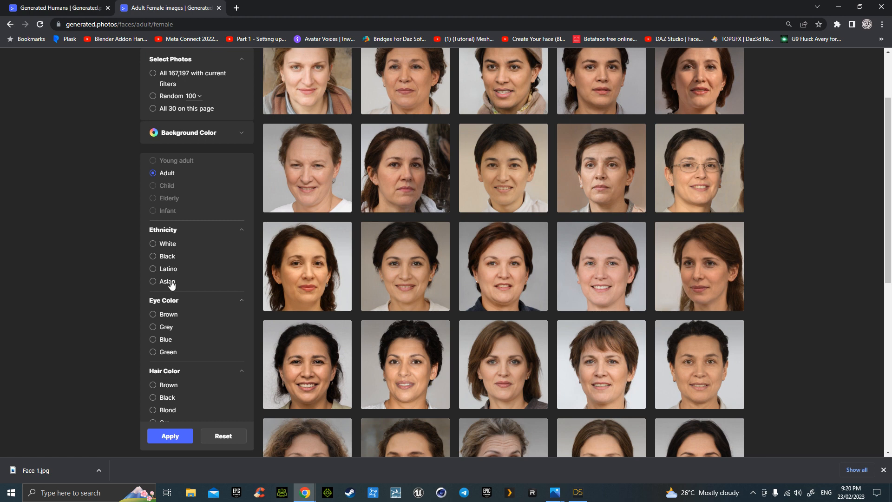
scroll(172, 286, "down", 1)
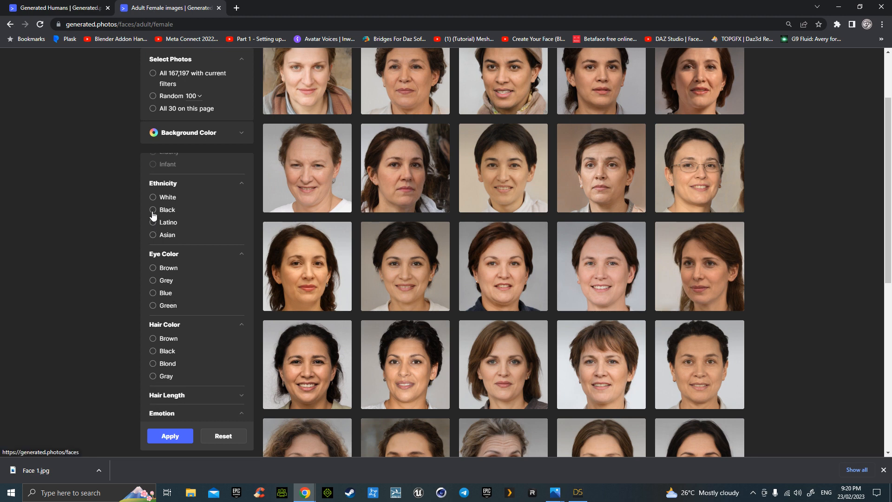
scroll(154, 215, "up", 1)
scroll(423, 263, "up", 2)
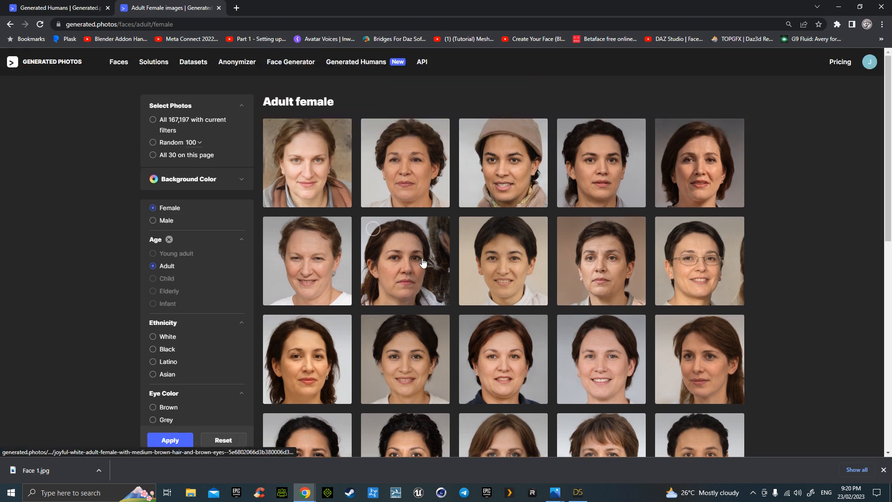
scroll(423, 263, "down", 1)
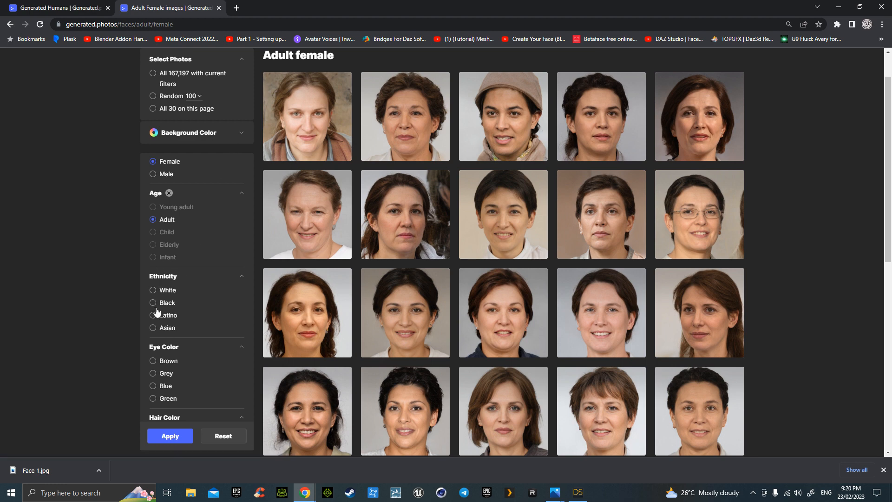
left_click(152, 303)
left_click(170, 436)
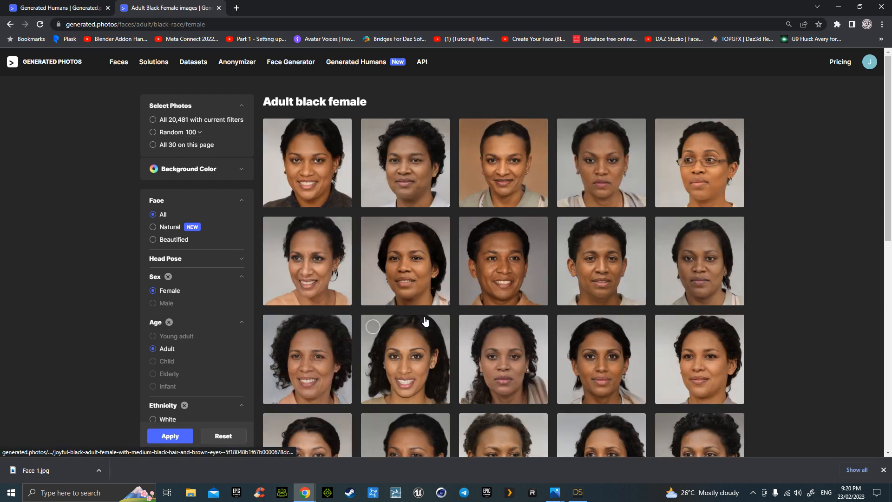
scroll(424, 322, "down", 3)
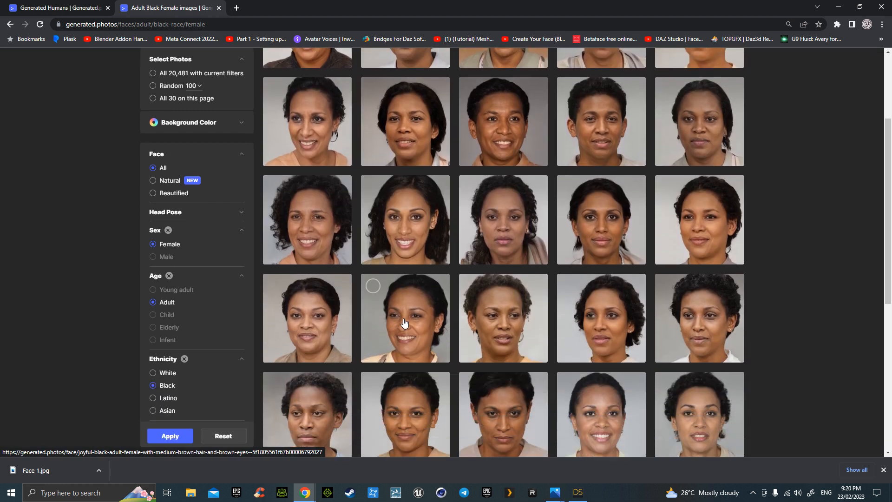
scroll(403, 322, "down", 1)
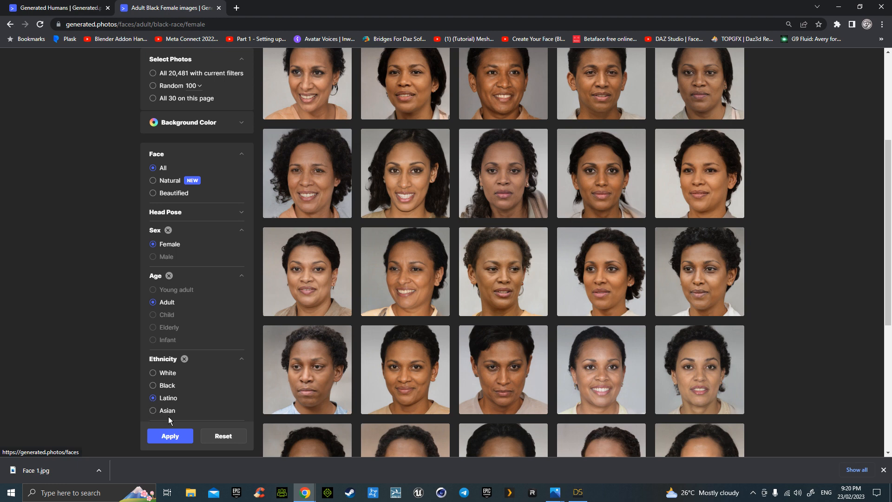
Change the ethnicity filter to Latino and browse the adult female portraits.
left_click(170, 435)
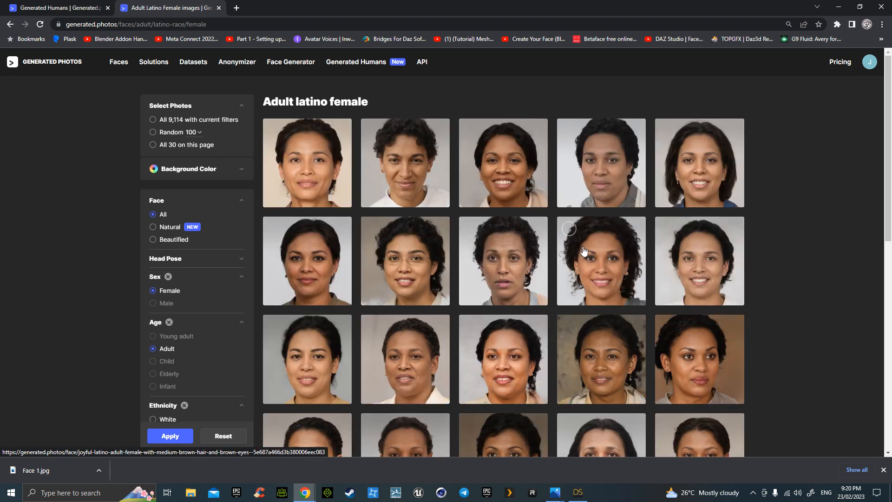
scroll(525, 268, "down", 3)
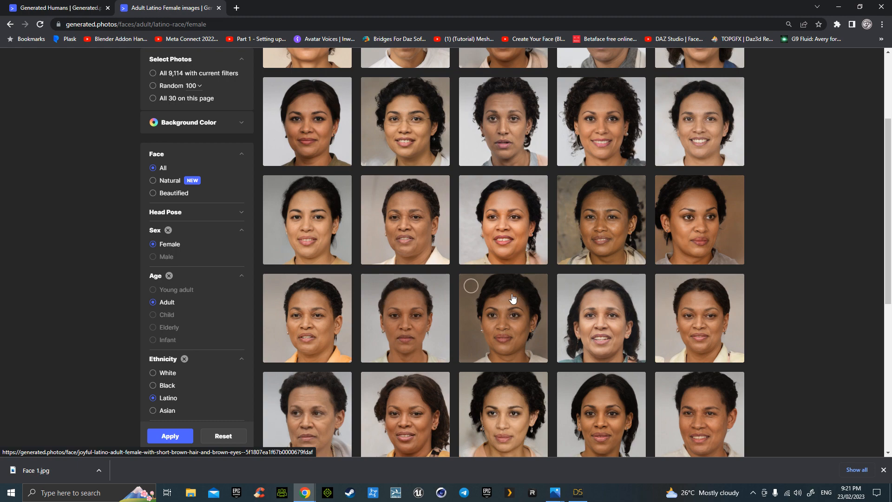
scroll(520, 298, "up", 3)
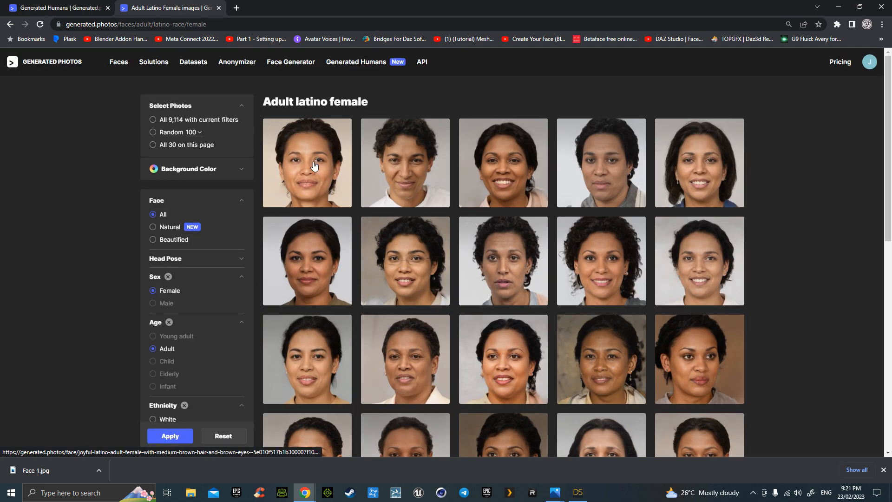
Open the Generated Humans page and view its full-body example people.
left_click(356, 66)
scroll(326, 222, "down", 2)
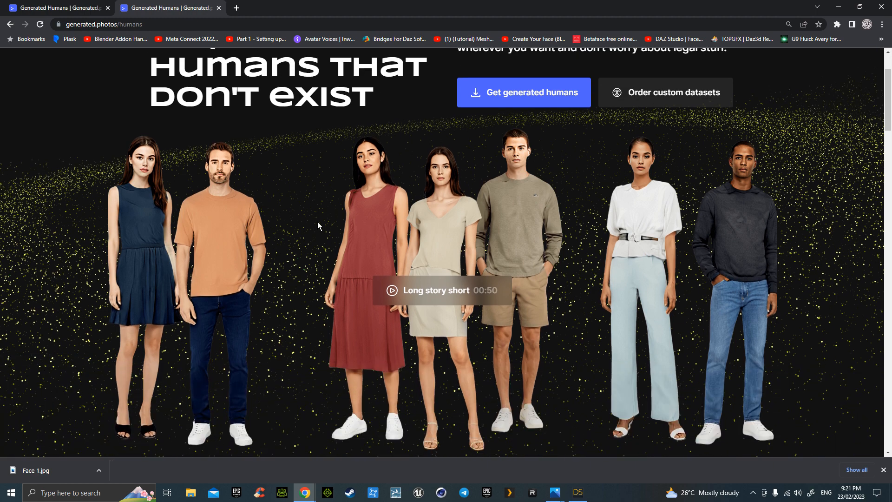
Switch to DAZ Studio to check the figure's loading progress, and return to the Generated Humans page in Chrome.
left_click(581, 492)
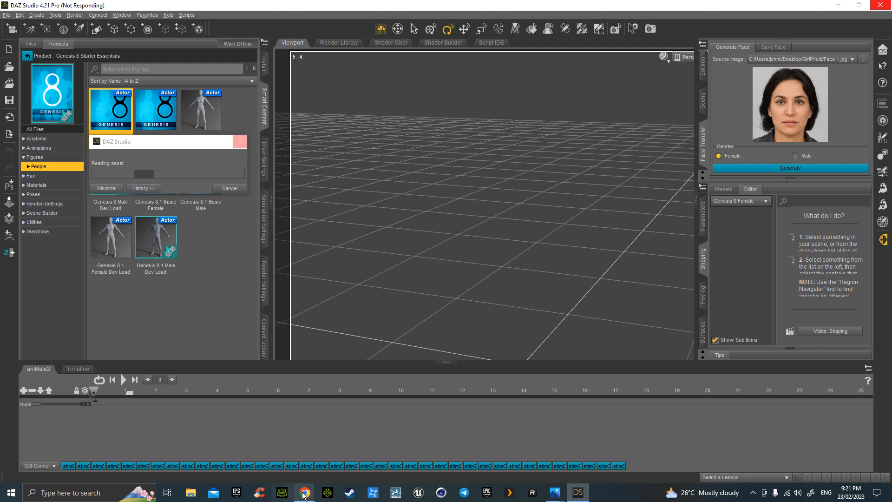
mouse_move(303, 494)
left_click(390, 466)
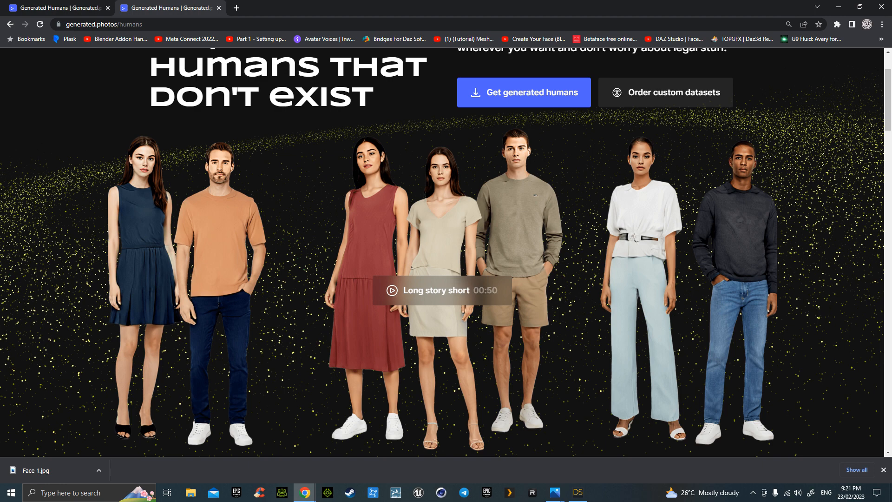
Bring up the Google results for "woman standing full shot in street legs apart", close the image search box and browse the related full-body photos.
left_click_drag(0, 46, 226, 39)
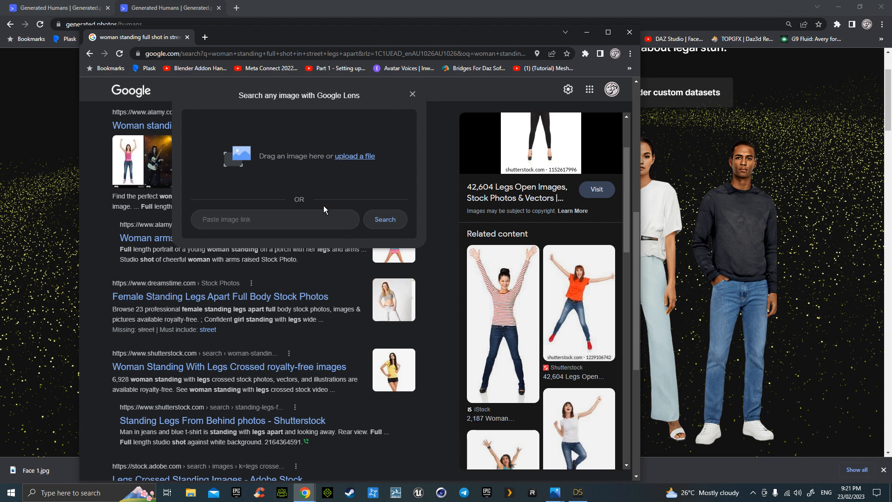
left_click(412, 95)
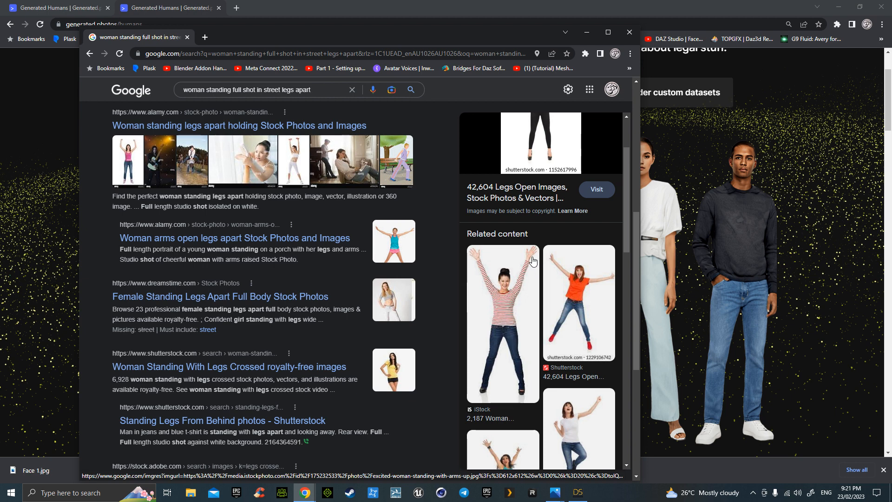
scroll(532, 265, "up", 2)
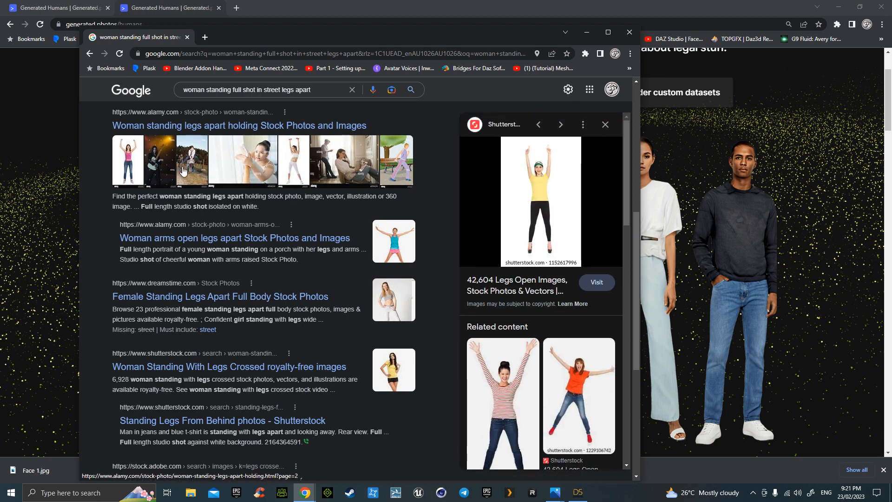
scroll(420, 216, "down", 4)
scroll(565, 362, "down", 10)
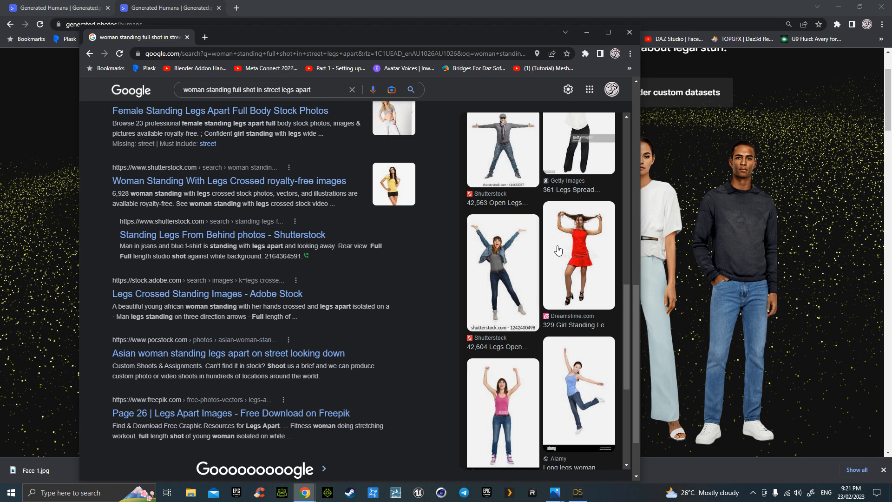
scroll(559, 251, "down", 5)
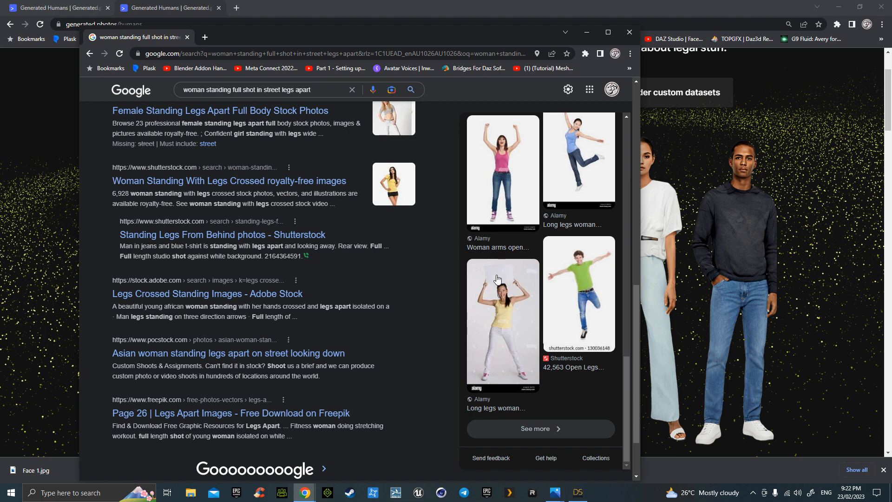
scroll(510, 293, "up", 12)
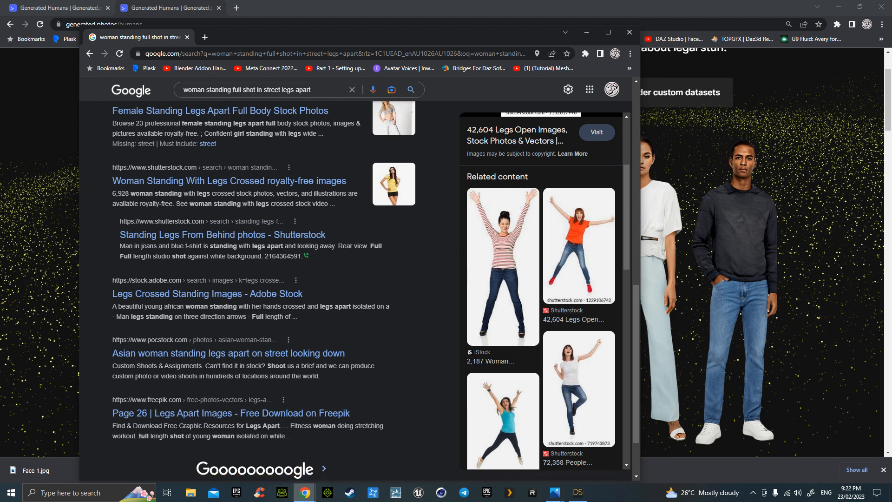
Open the saved full-body reference photos, look through Model Black.jpg, Model Black1.jpg and Model 3.jpg, and close the photo viewer.
key("super+e")
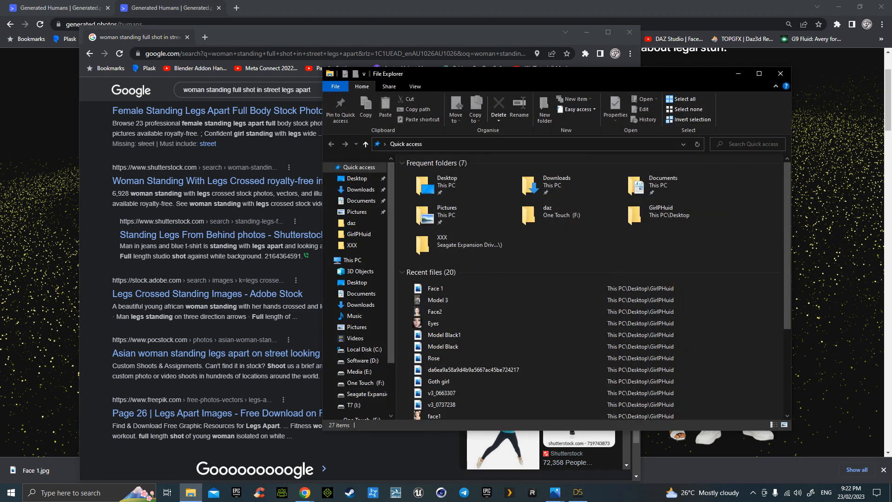
left_click_drag(473, 80, 0, 79)
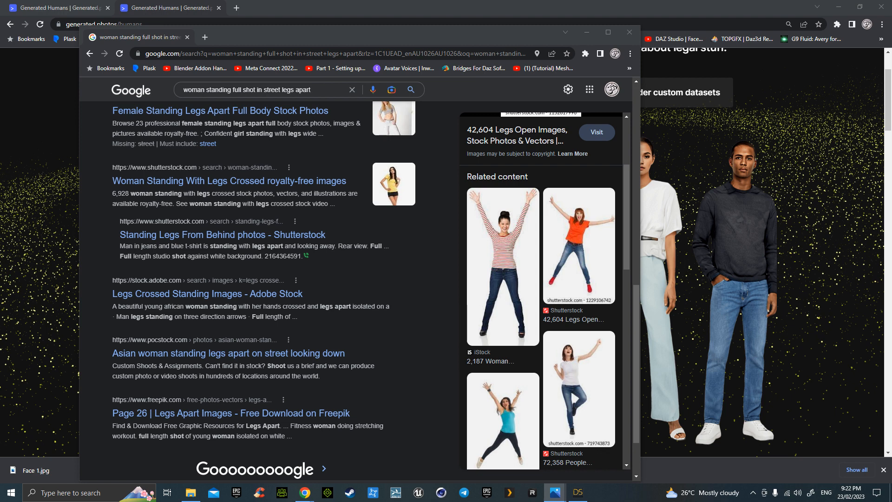
left_click_drag(0, 58, 346, 61)
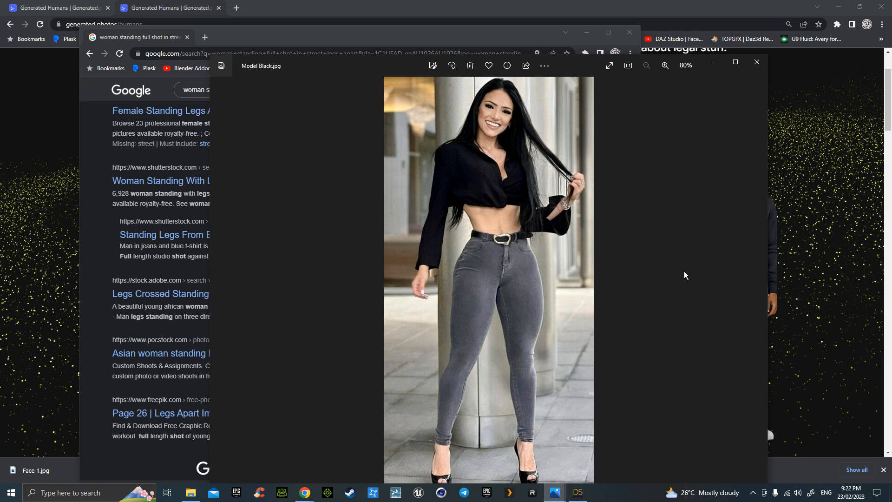
left_click(761, 286)
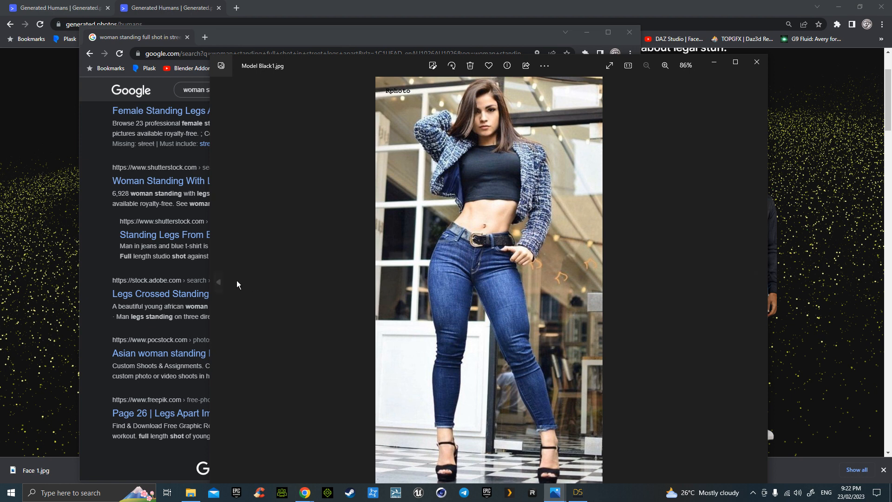
left_click(218, 282)
left_click(219, 282)
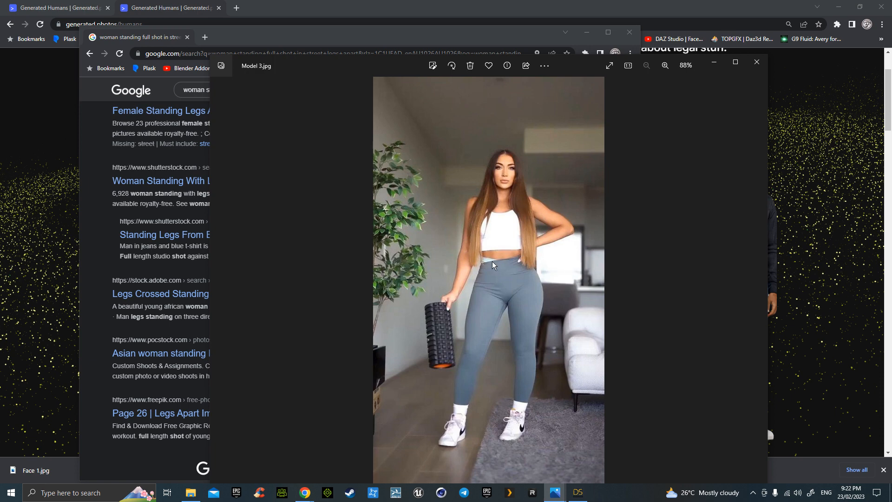
left_click(757, 62)
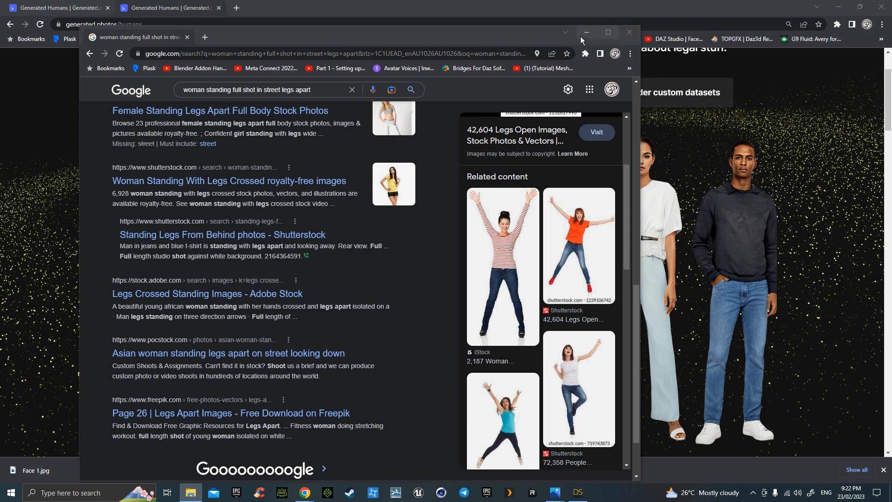
Merge the Google results into the main Chrome window and return to the Generated Humans page.
left_click_drag(157, 37, 242, 14)
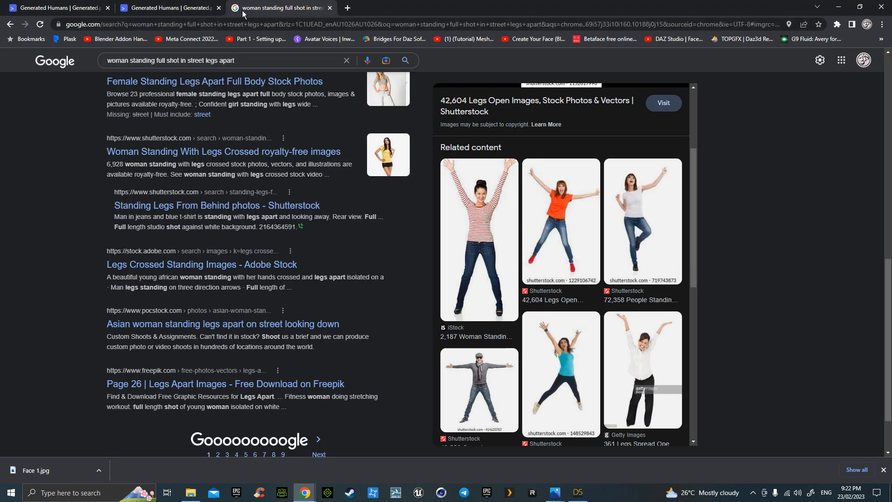
left_click(177, 14)
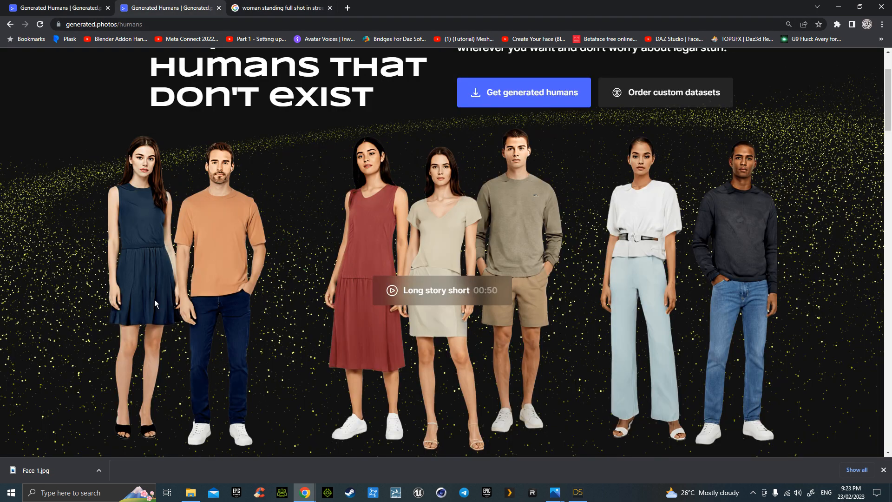
left_click(75, 9)
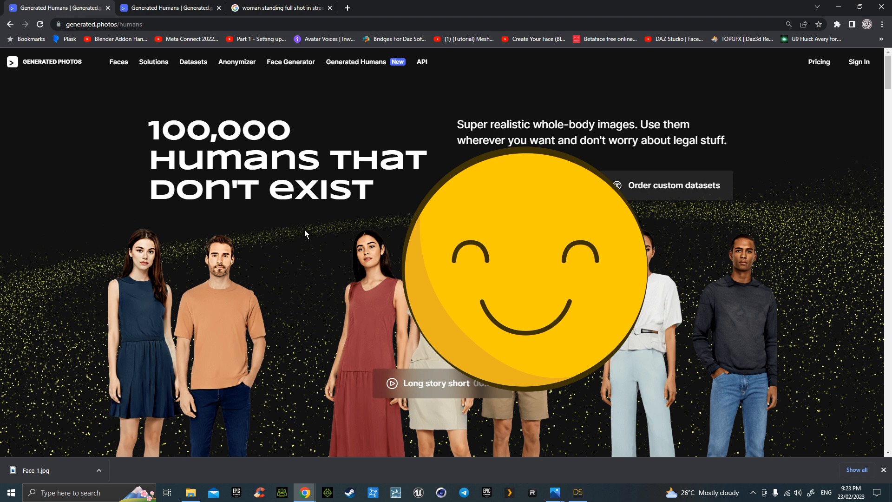
Switch to DAZ Studio and dismiss the missing files message.
mouse_move(575, 492)
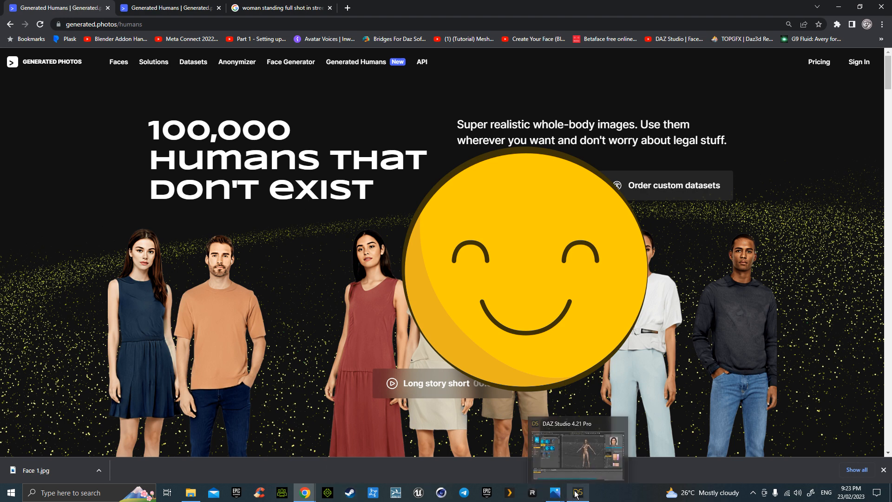
left_click(579, 455)
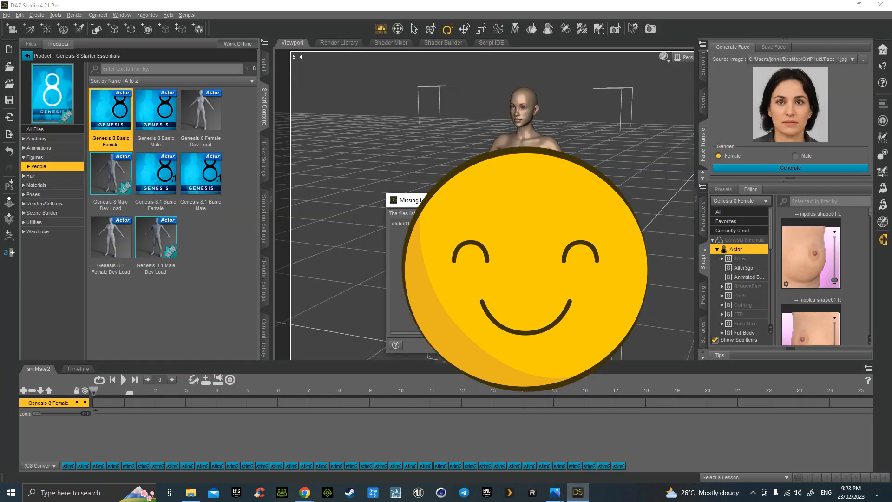
left_click_drag(483, 200, 520, 152)
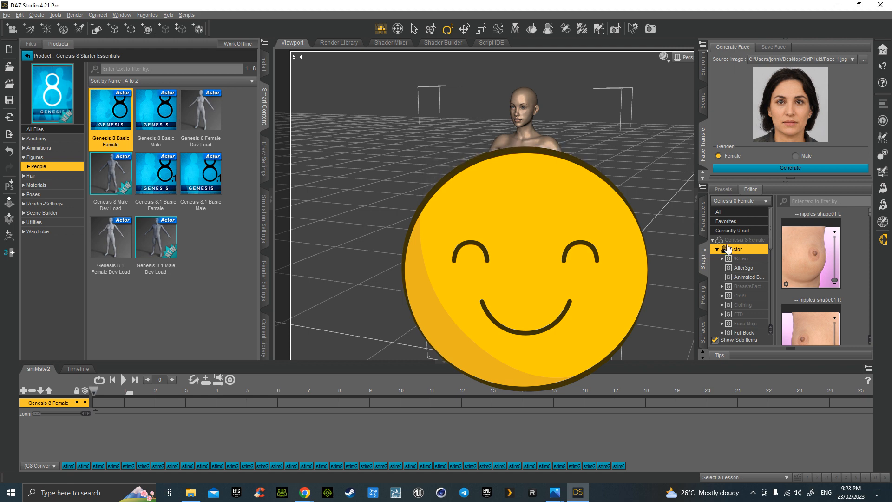
Look through the Genesis 8 Female's shaping morphs, including the Animated category and the full list, and bring up its transform parameters.
left_click(746, 240)
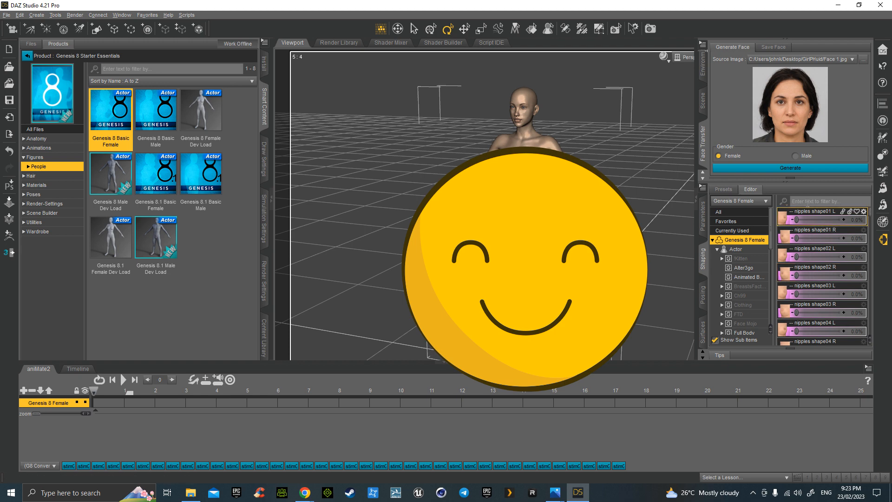
scroll(832, 297, "down", 5)
scroll(831, 302, "down", 10)
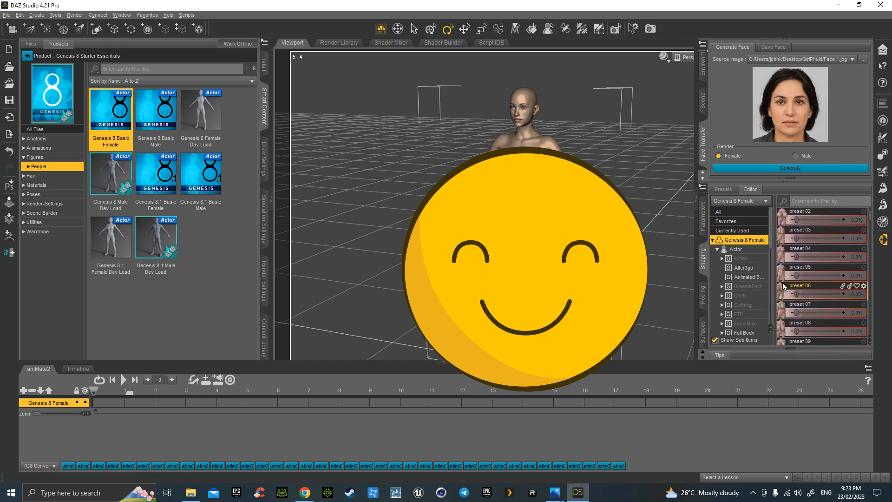
left_click(746, 277)
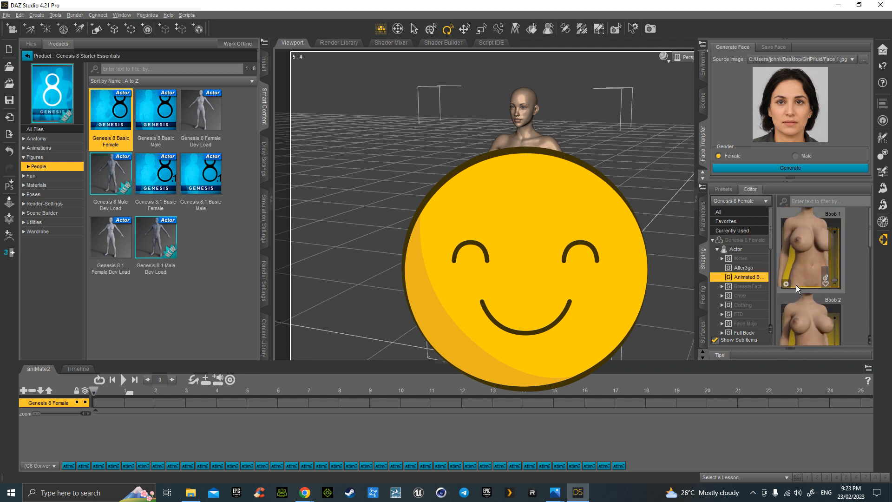
left_click(712, 240)
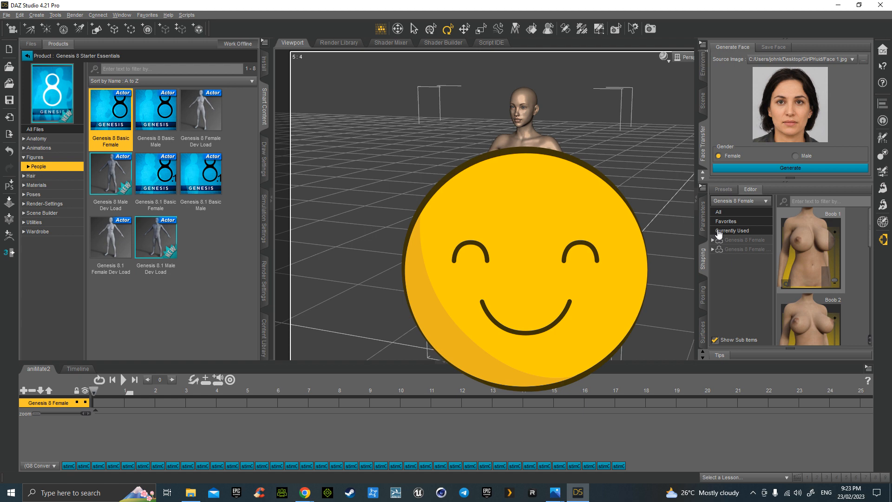
left_click(718, 213)
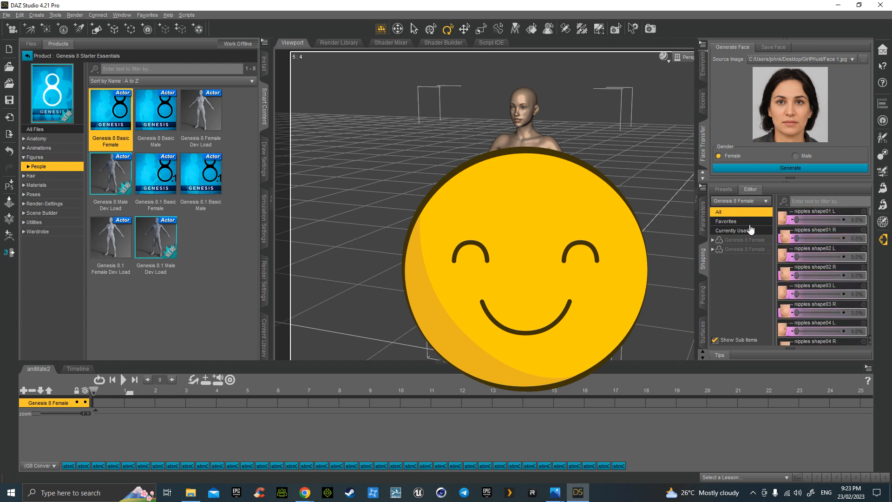
left_click(703, 217)
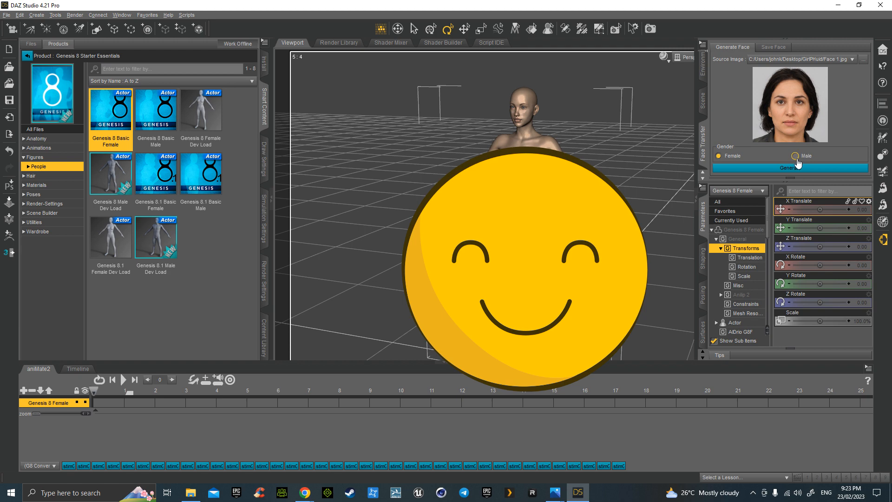
Generate the Face Transfer from the source image Face 1.jpg with the gender set to Female.
left_click(862, 65)
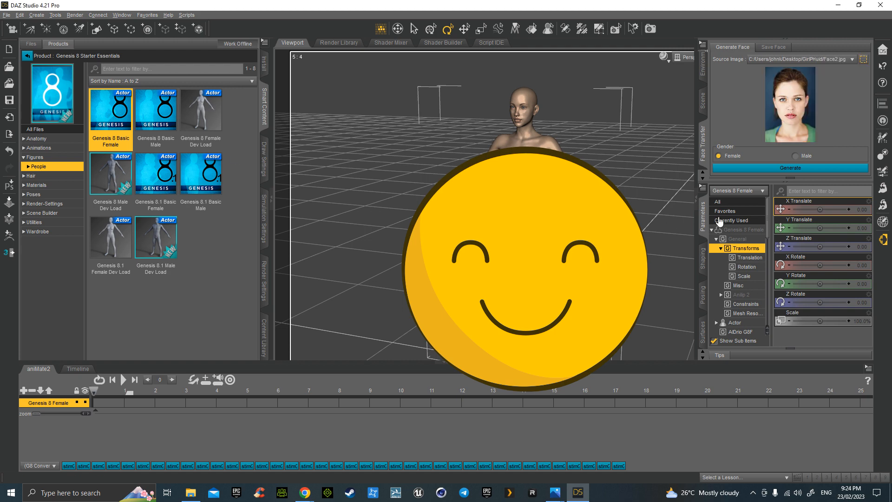
left_click(861, 61)
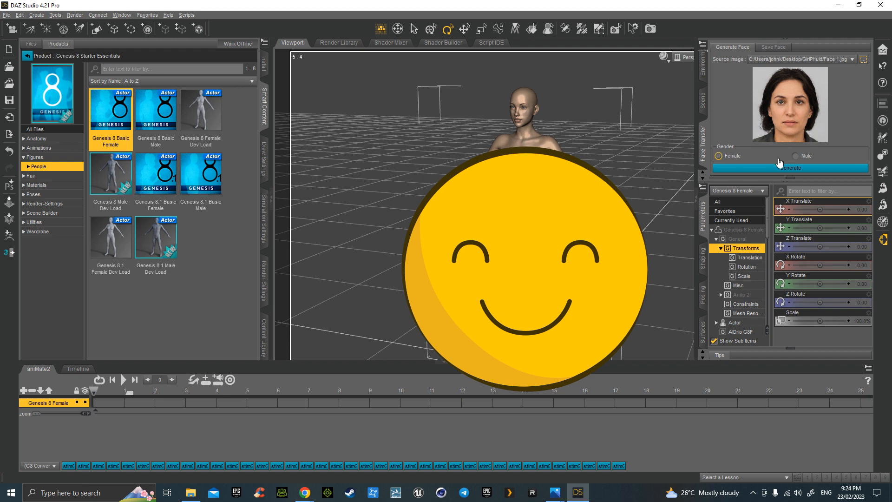
left_click(719, 156)
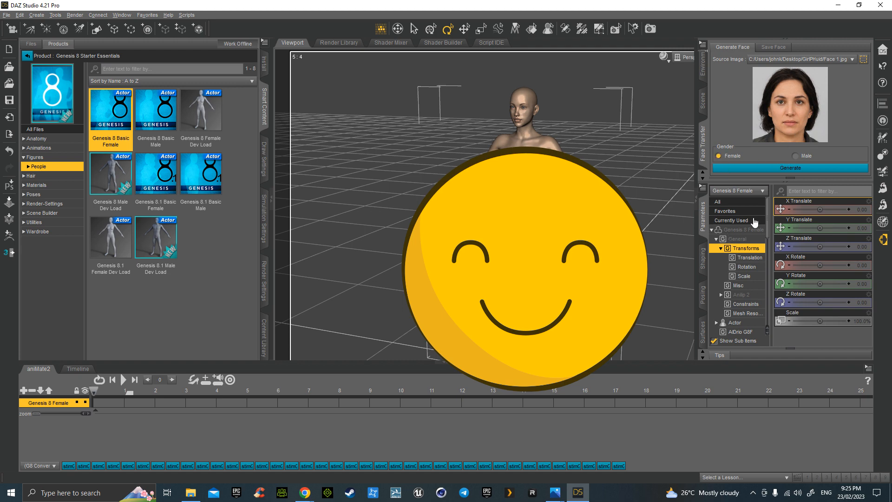
left_click(778, 168)
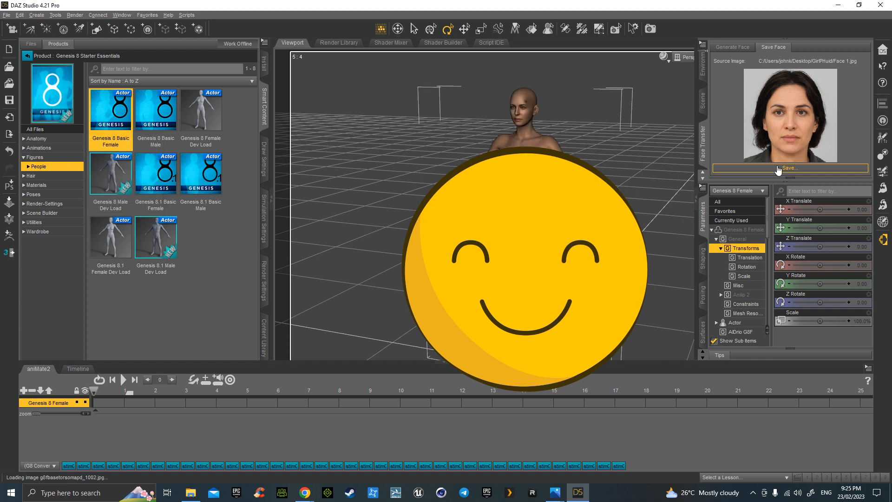
Enlarge the viewport and frame the figure's head from the front to inspect the generated face.
left_click(702, 154)
left_click(820, 99)
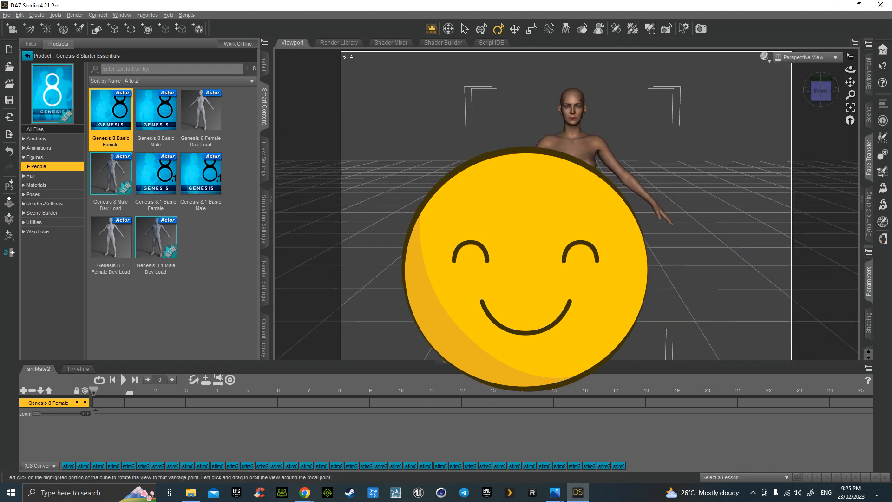
scroll(731, 147, "up", 8)
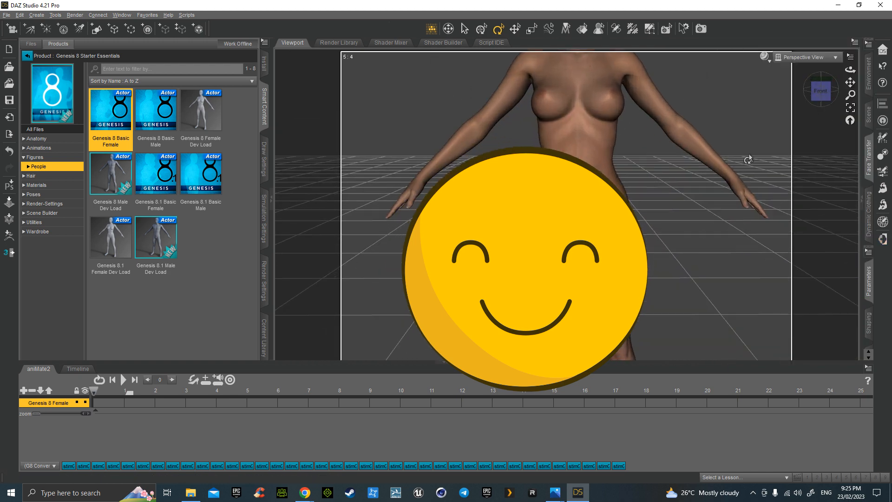
left_click_drag(850, 82, 850, 139)
scroll(766, 116, "up", 5)
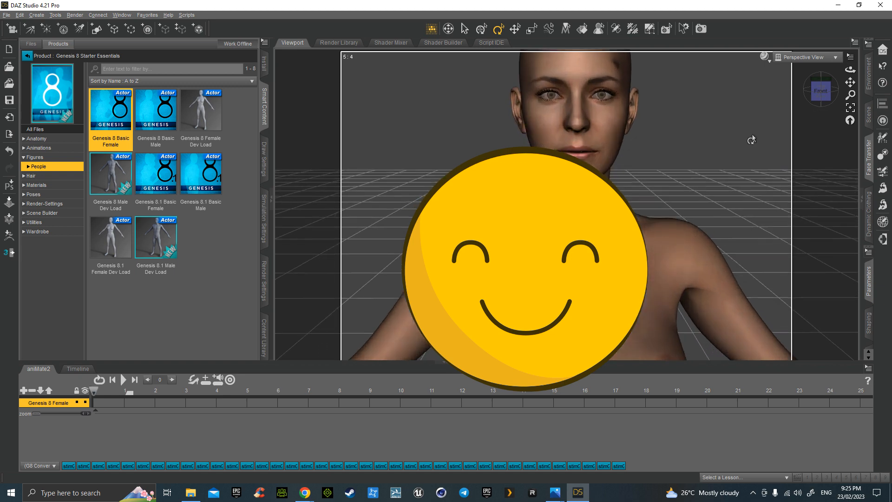
left_click_drag(850, 82, 825, 82)
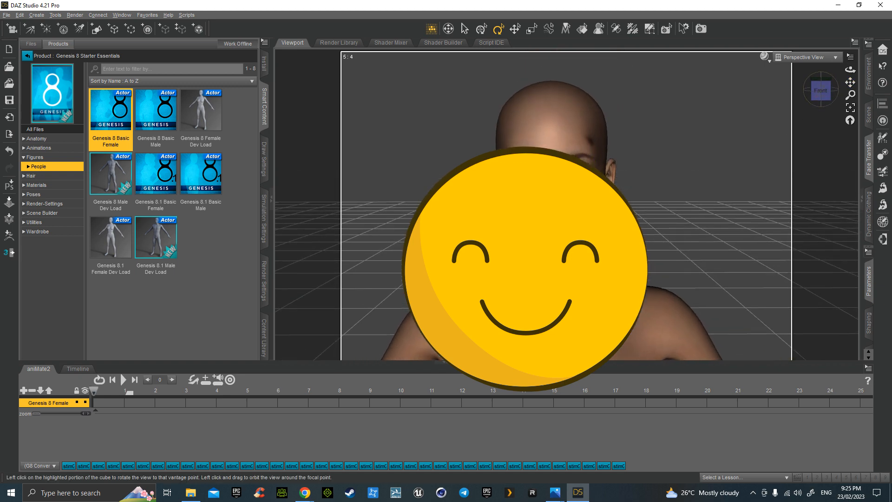
Reopen Face Transfer for comparison with the source photo and set the viewport draw style to NVIDIA Iray.
left_click(868, 158)
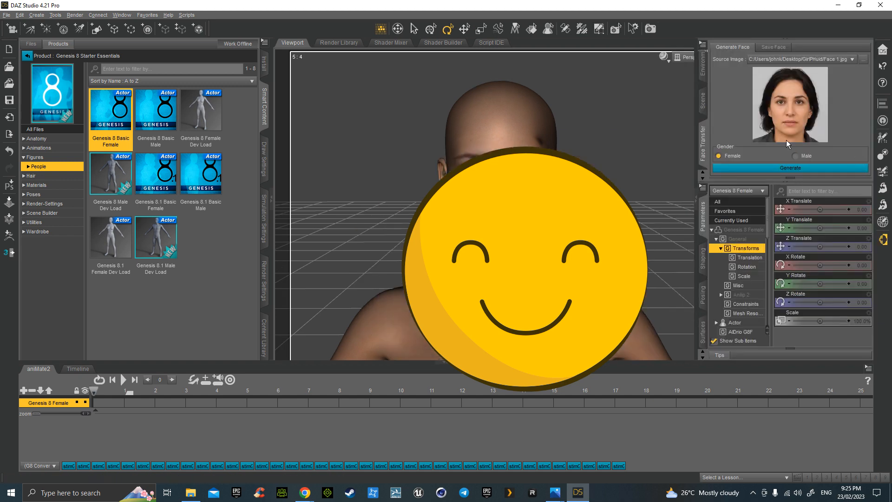
left_click(665, 57)
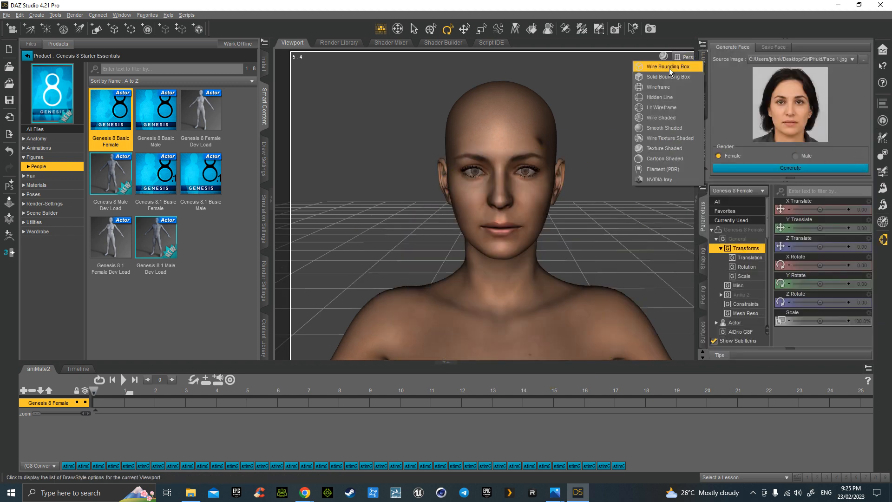
left_click(672, 179)
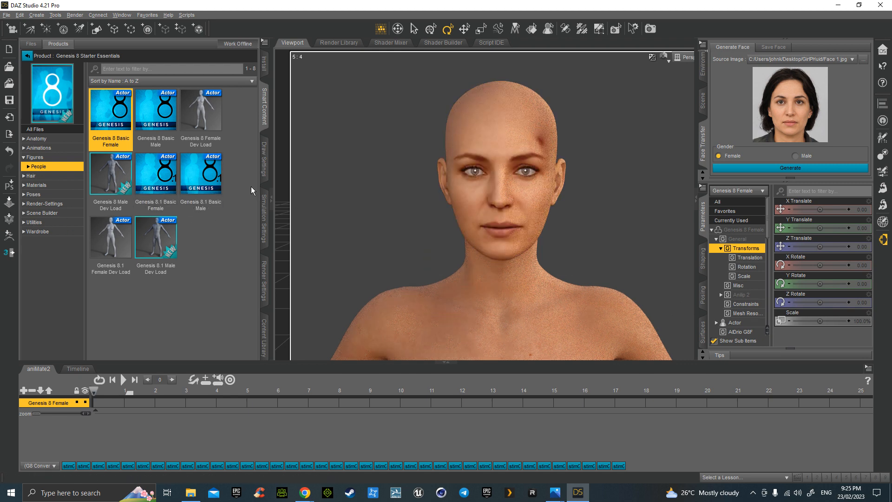
Look through the MyDazLibrary folders in the Content Library, including the Materials folder, for content to refine the character.
left_click(264, 336)
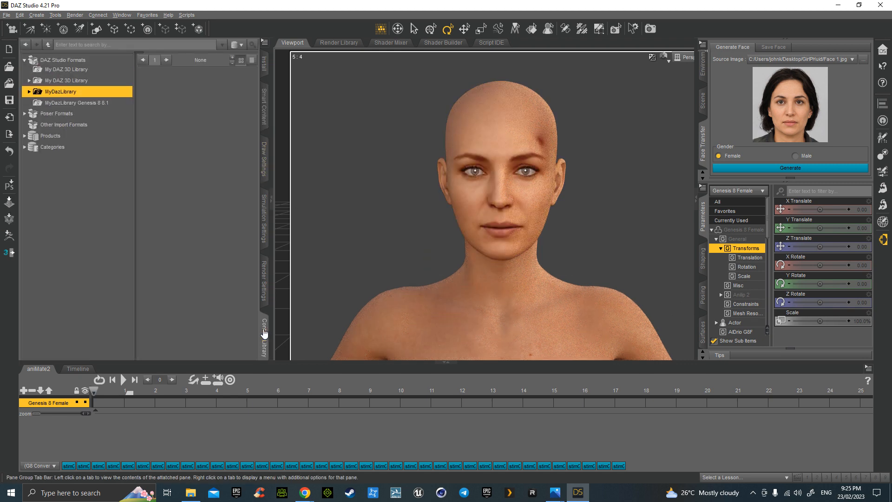
left_click(29, 115)
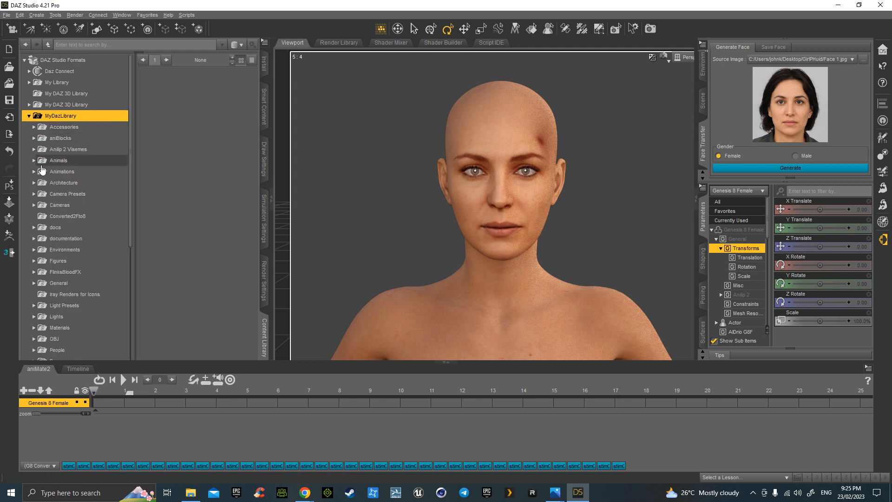
scroll(49, 201, "down", 5)
scroll(49, 202, "down", 3)
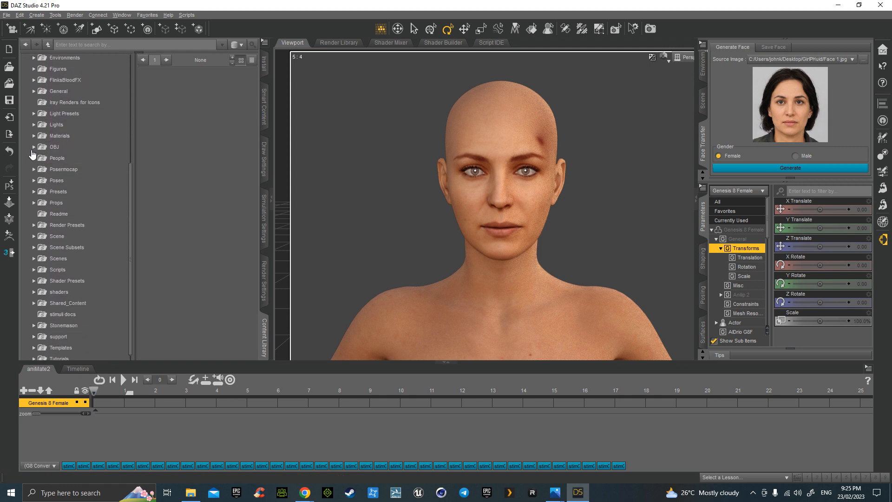
left_click(33, 135)
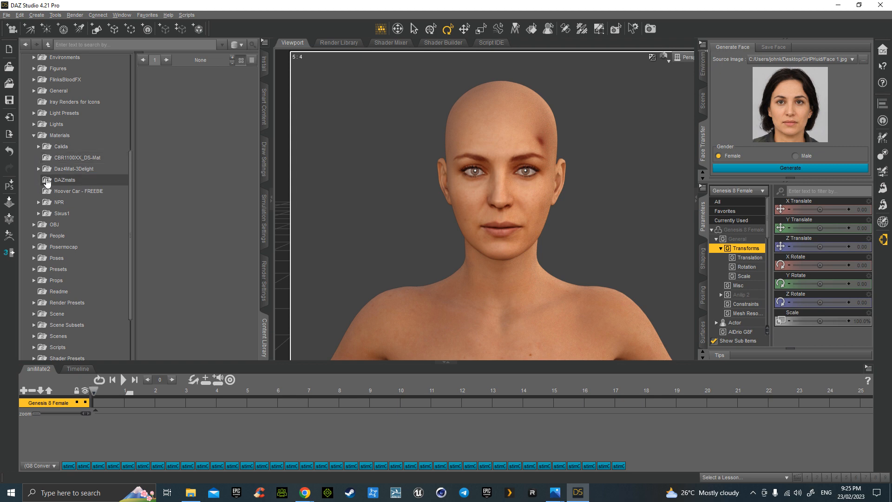
left_click(38, 202)
left_click(34, 136)
scroll(36, 168, "down", 2)
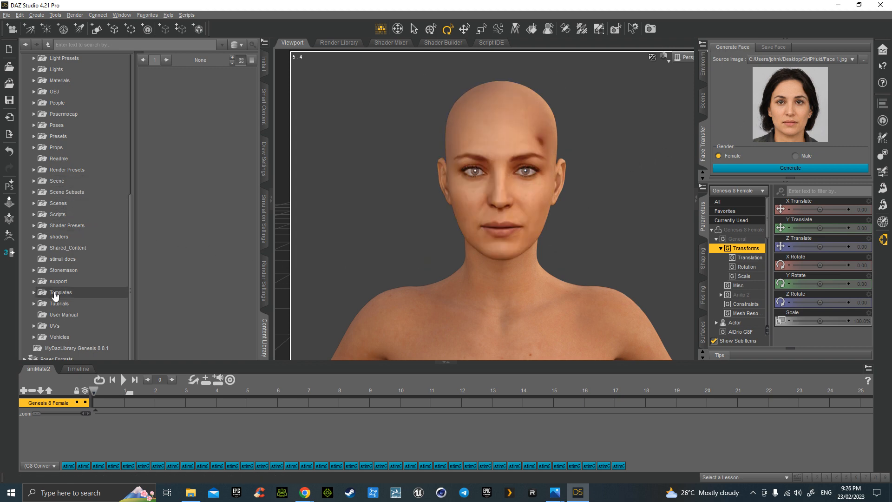
left_click(58, 160)
scroll(59, 161, "up", 7)
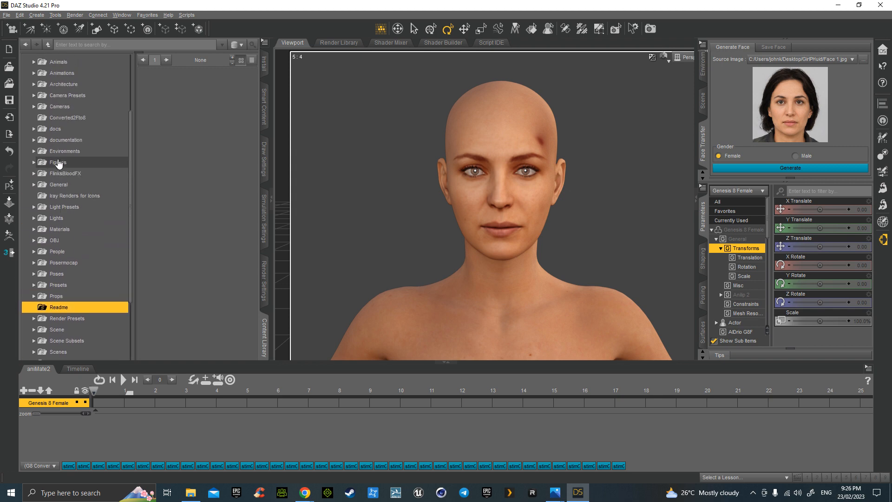
scroll(59, 164, "down", 7)
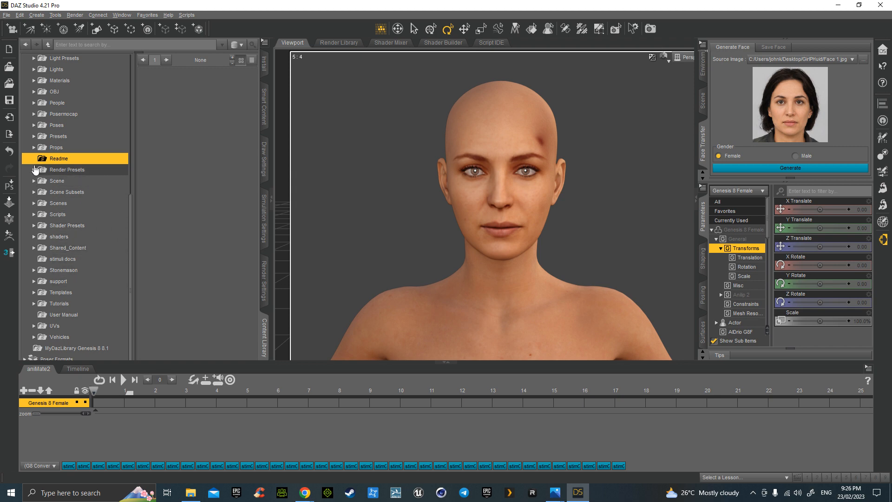
Expand the hair content for Genesis 8 Female within the library's People folder.
left_click(33, 114)
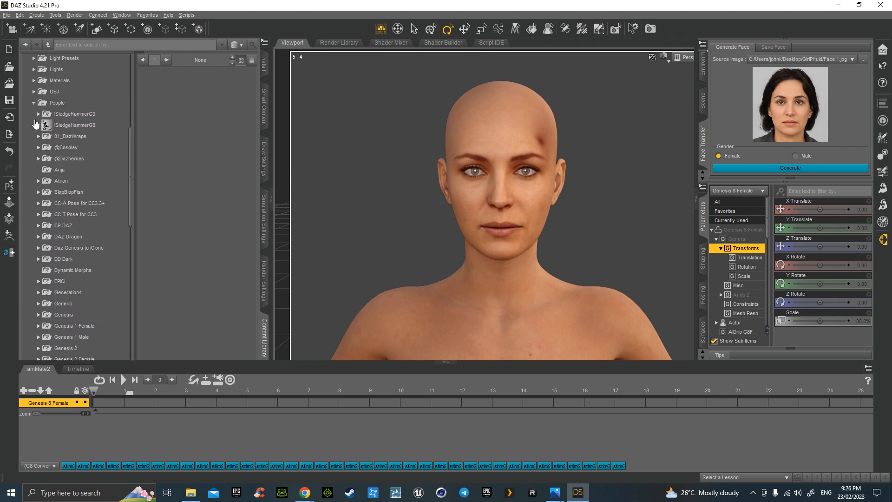
scroll(54, 231, "down", 5)
scroll(54, 230, "down", 2)
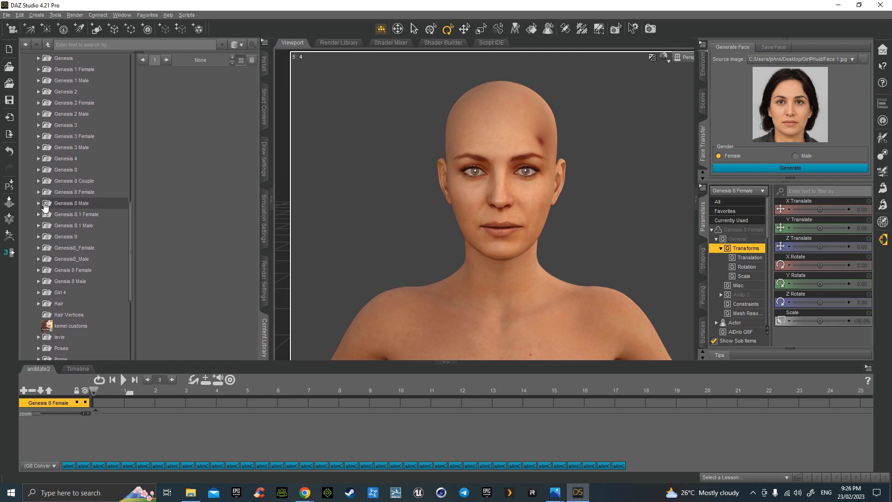
left_click(39, 193)
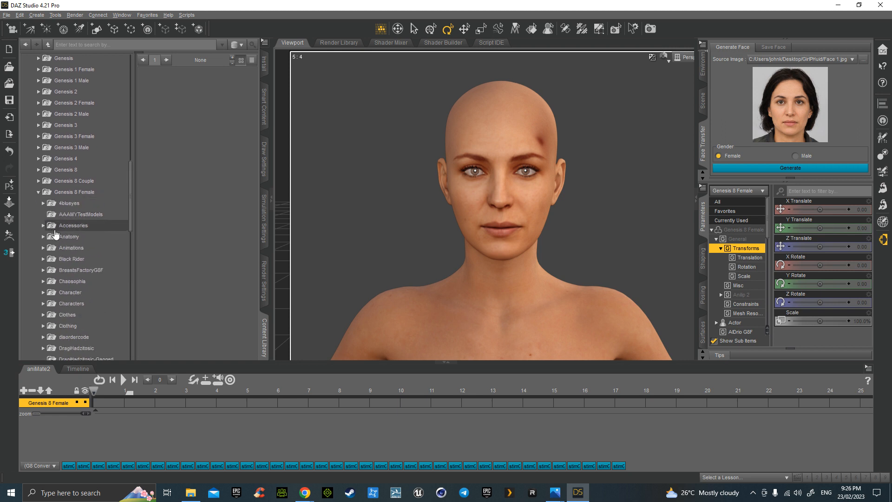
scroll(56, 241, "down", 3)
scroll(54, 243, "down", 3)
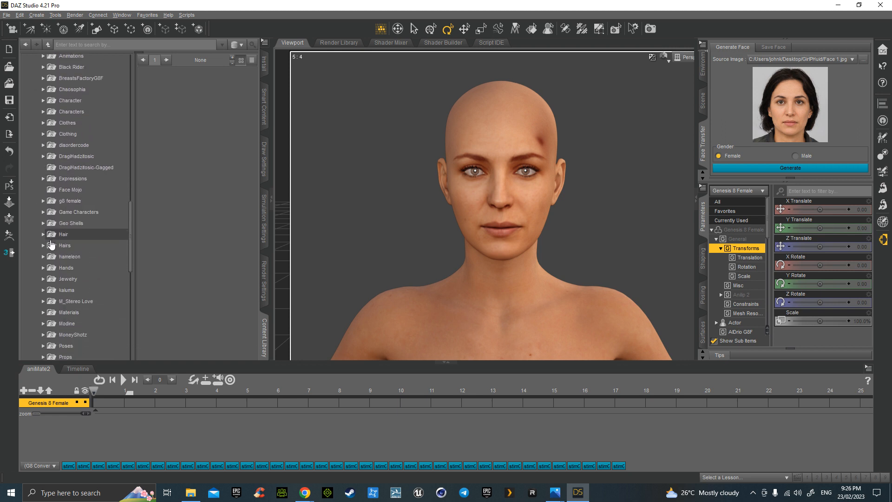
scroll(50, 214, "down", 2)
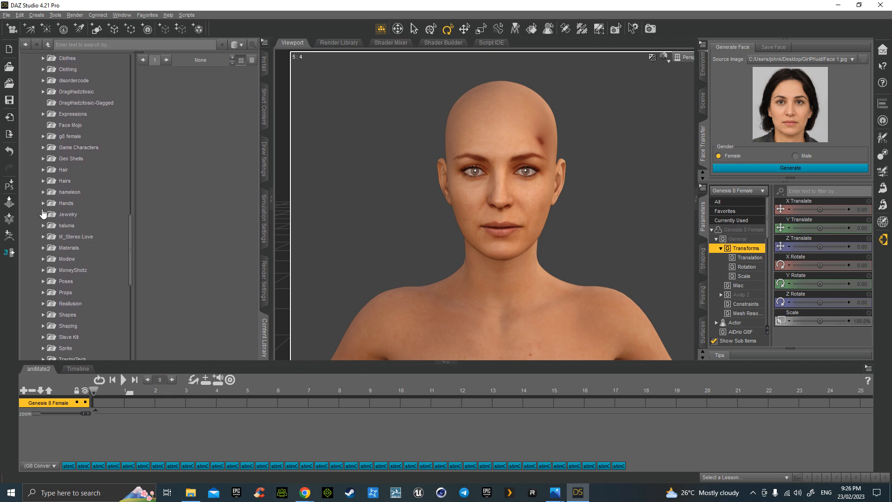
left_click(44, 182)
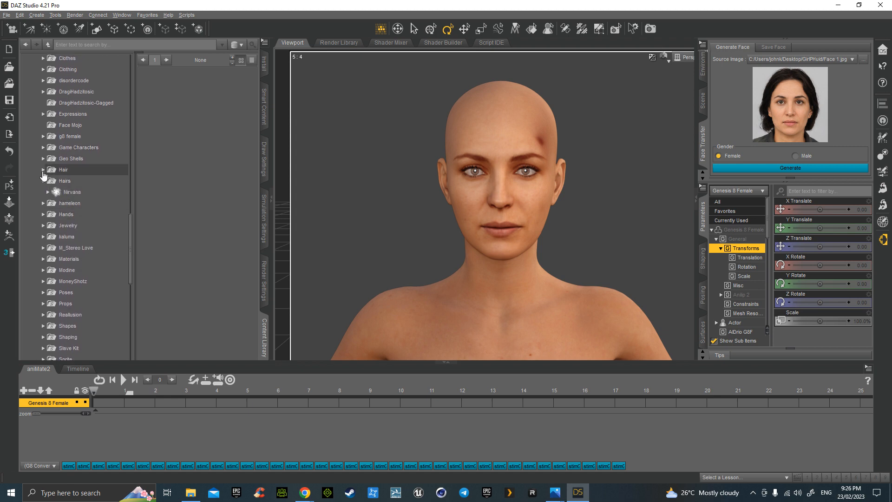
Browse the Genesis 8 Female hair sets and load Riley Hair Genesis 8 Female onto the figure.
scroll(54, 195, "down", 4)
scroll(63, 218, "down", 5)
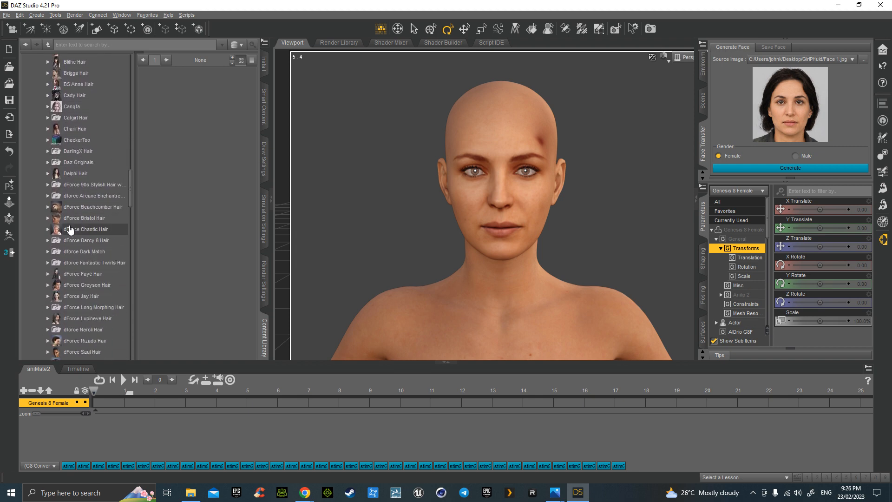
scroll(72, 235, "down", 5)
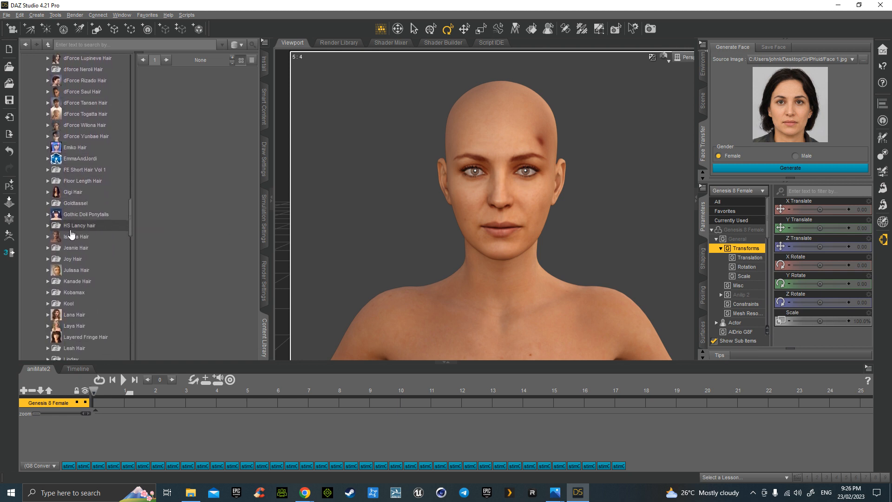
scroll(67, 239, "down", 5)
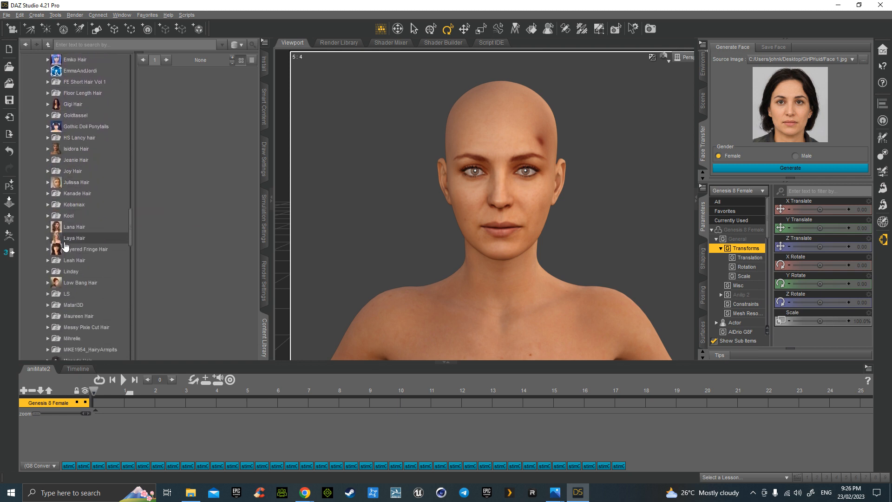
scroll(69, 228, "down", 5)
scroll(71, 234, "down", 4)
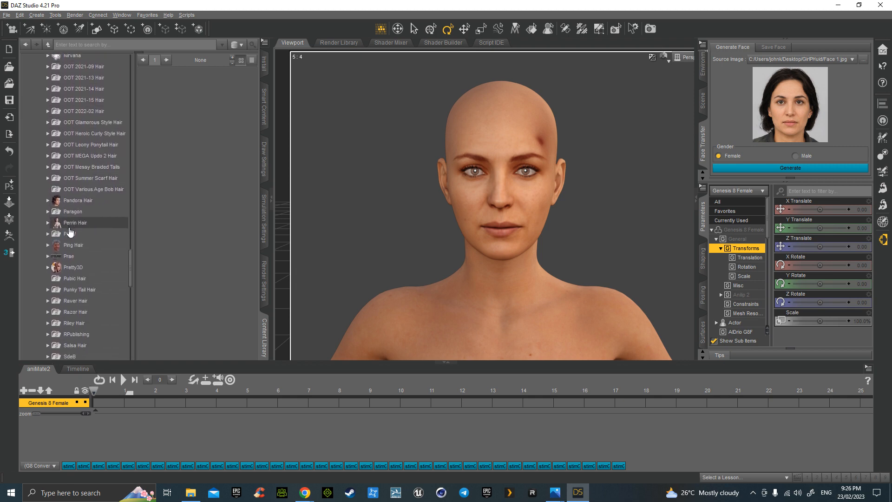
scroll(70, 232, "down", 1)
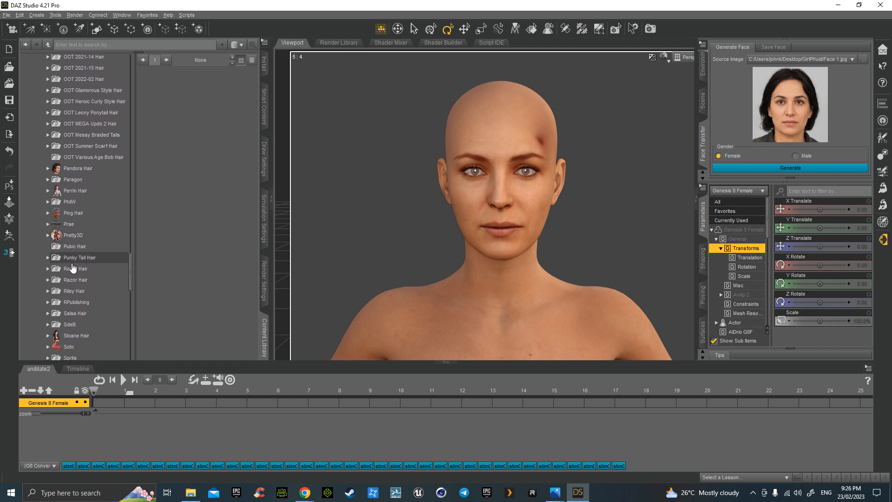
left_click(70, 280)
scroll(70, 285, "down", 2)
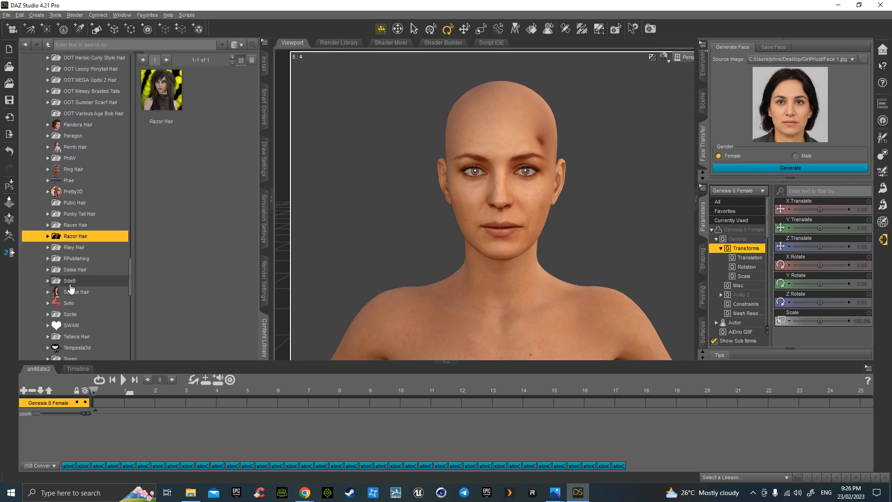
left_click(69, 227)
left_click(69, 238)
left_click(70, 227)
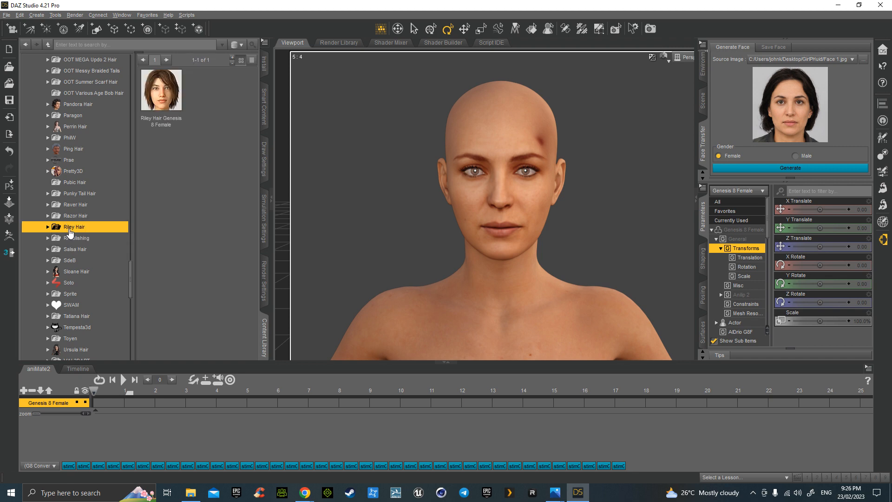
double_click(163, 93)
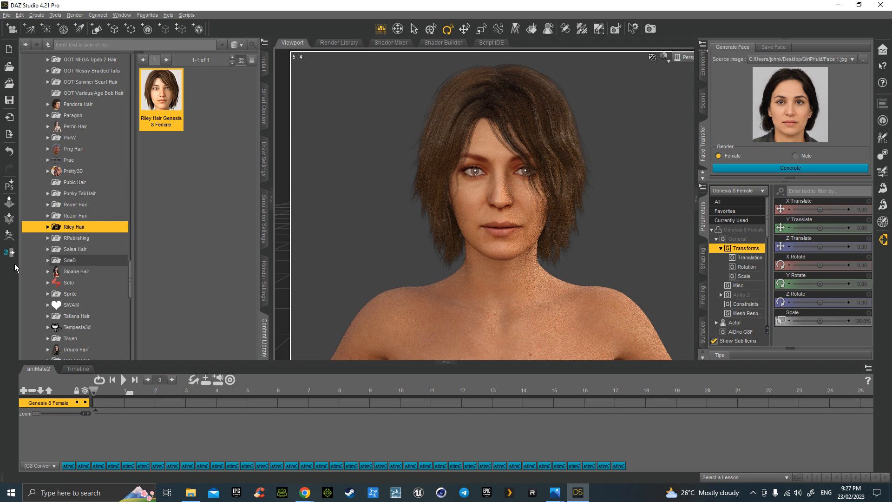
Select the Riley Hair in the scene and apply its 3Delight material Black 04, keeping the Face Transfer source photo in view for comparison.
left_click(48, 227)
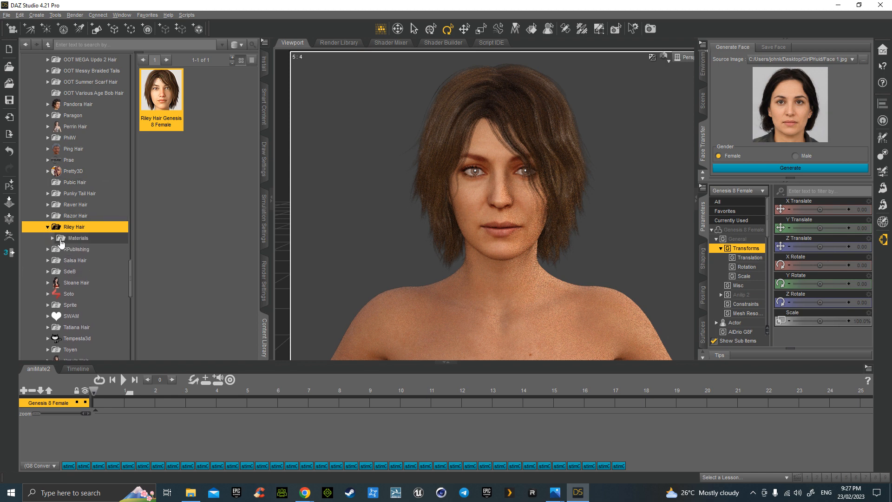
left_click(52, 239)
left_click(64, 251)
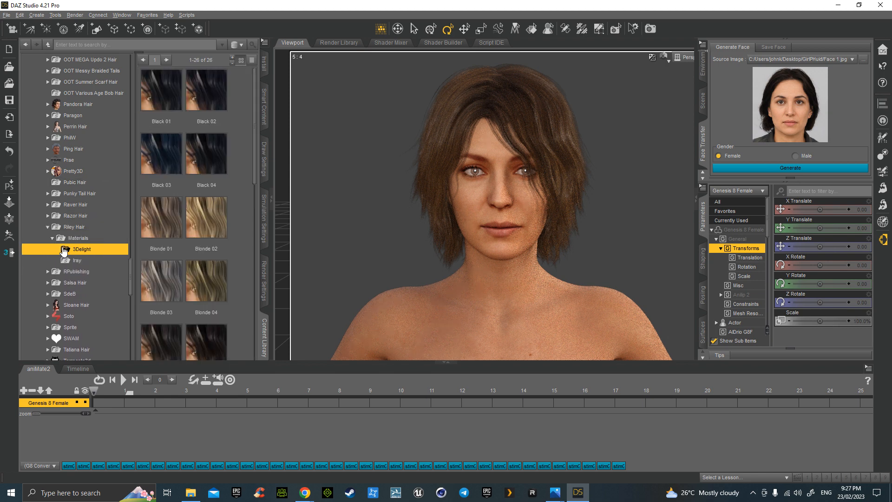
left_click(703, 101)
left_click(732, 71)
left_click(767, 100)
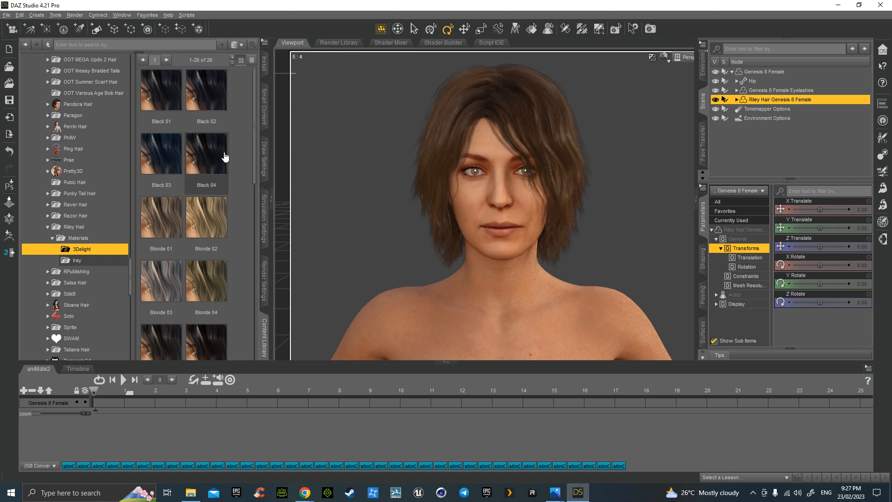
left_click(703, 142)
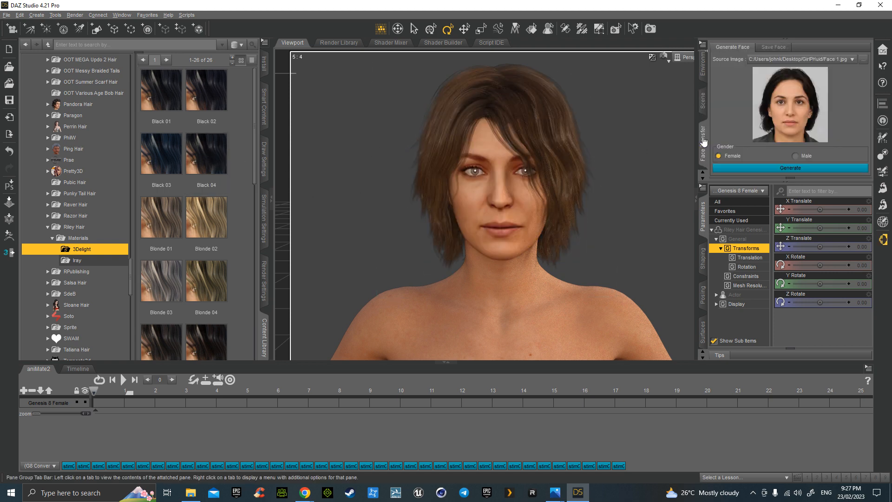
double_click(206, 157)
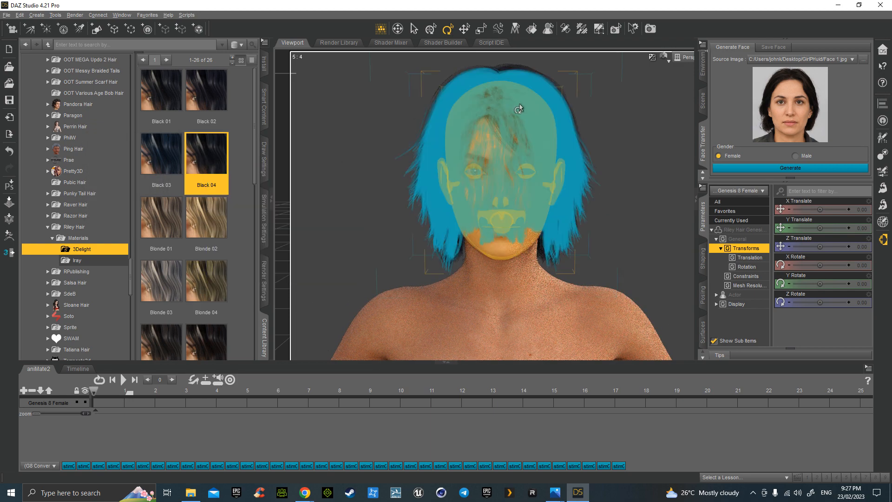
Look through the remaining hair sets and show the contents of the WF Beatris Hair folder.
scroll(70, 279, "down", 3)
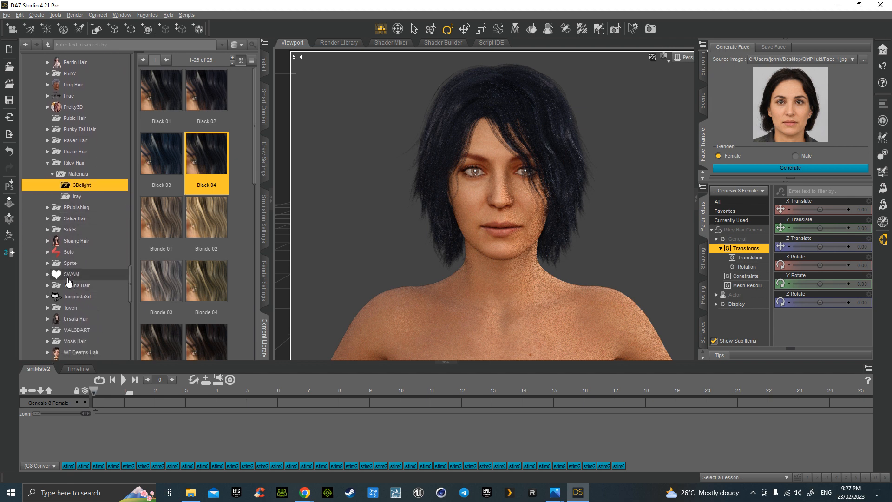
scroll(68, 281, "down", 5)
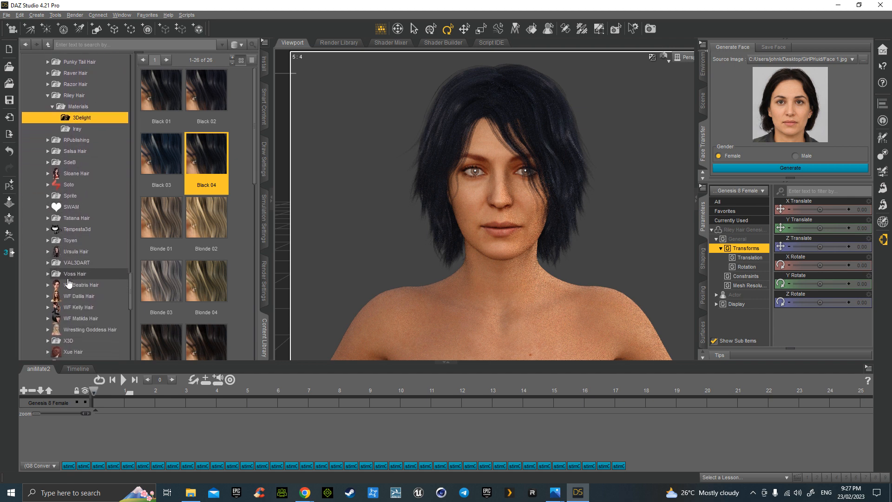
left_click(66, 258)
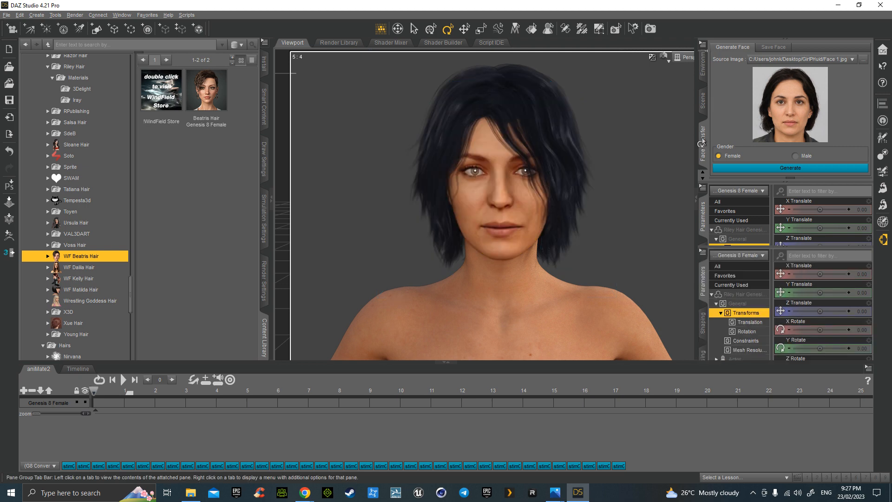
Select the Genesis 8 Female figure in the scene and collapse its node hierarchy.
left_click(702, 99)
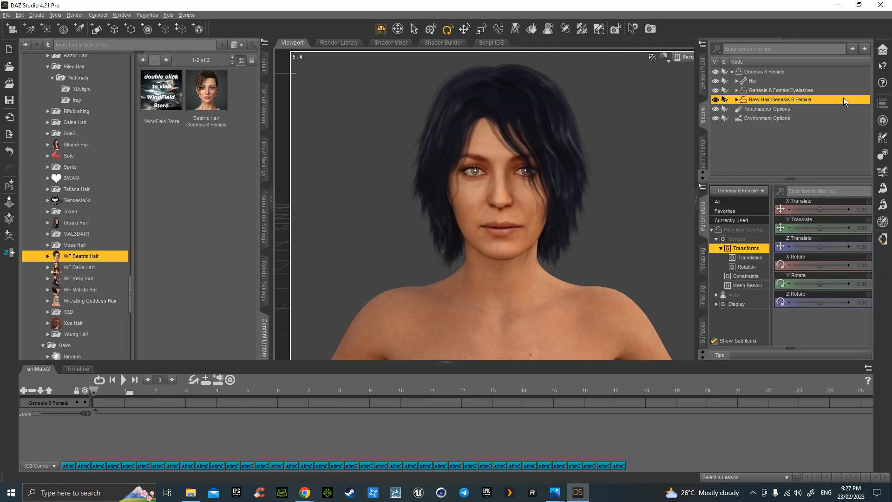
left_click(751, 72)
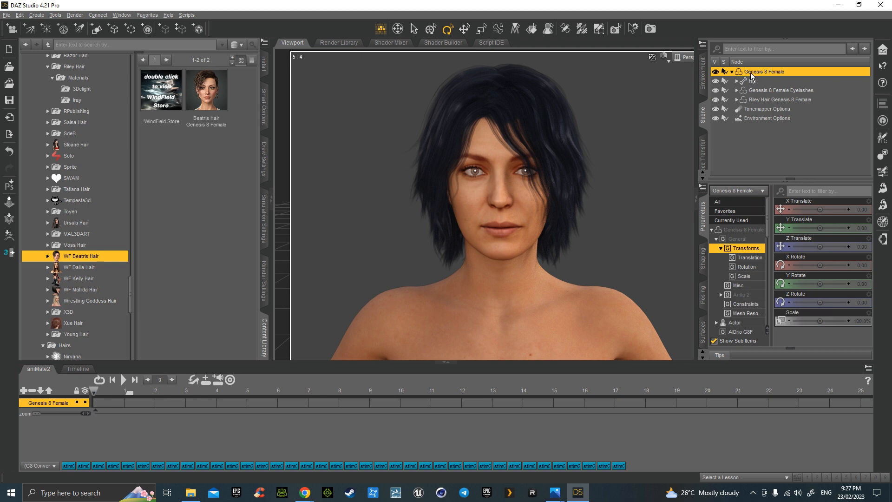
left_click(732, 71)
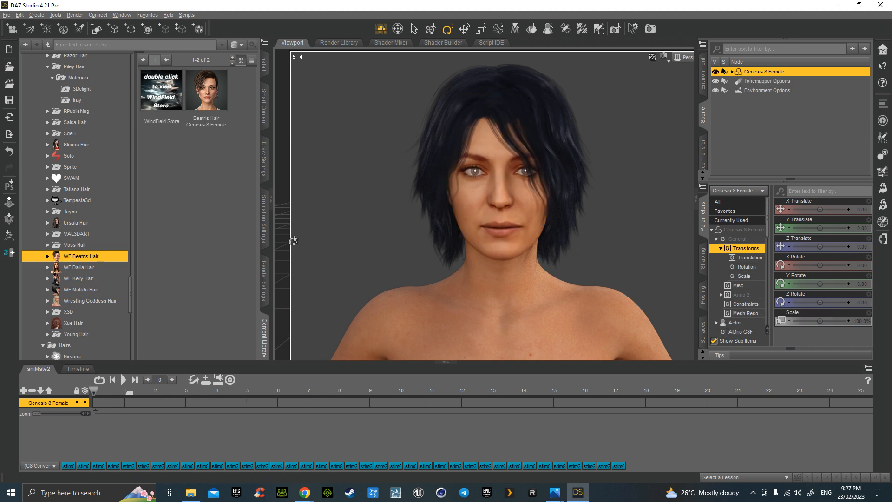
Browse the Genesis 8 Female clothing to the Aero Fitness Outfit folder and load AJC Aero Fitness !Outfit Set 02 onto the figure.
scroll(120, 187, "up", 15)
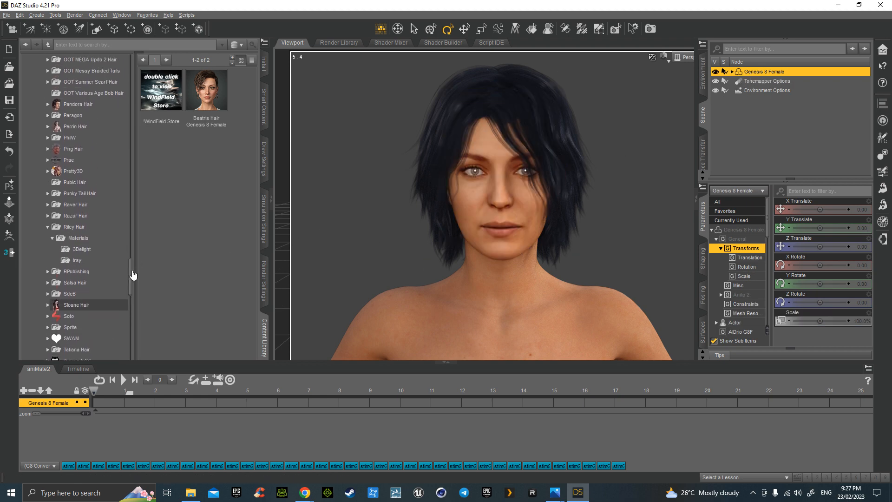
scroll(120, 177, "up", 7)
scroll(120, 164, "up", 5)
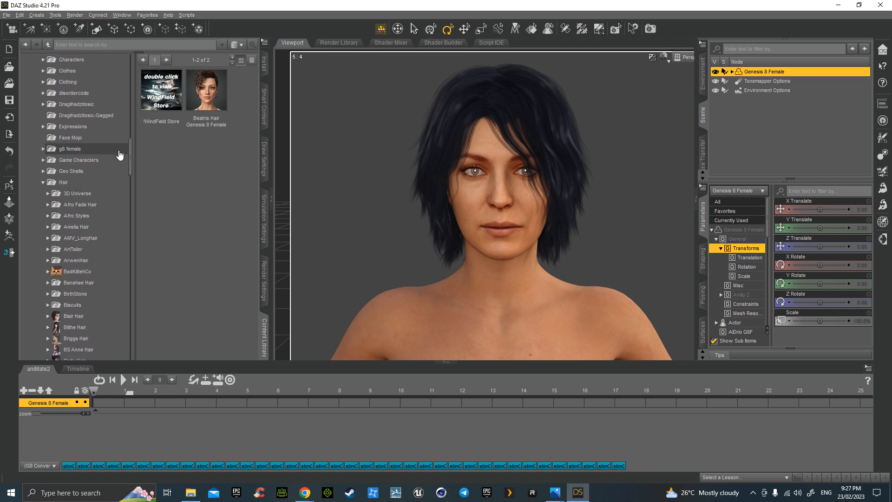
scroll(66, 175, "up", 1)
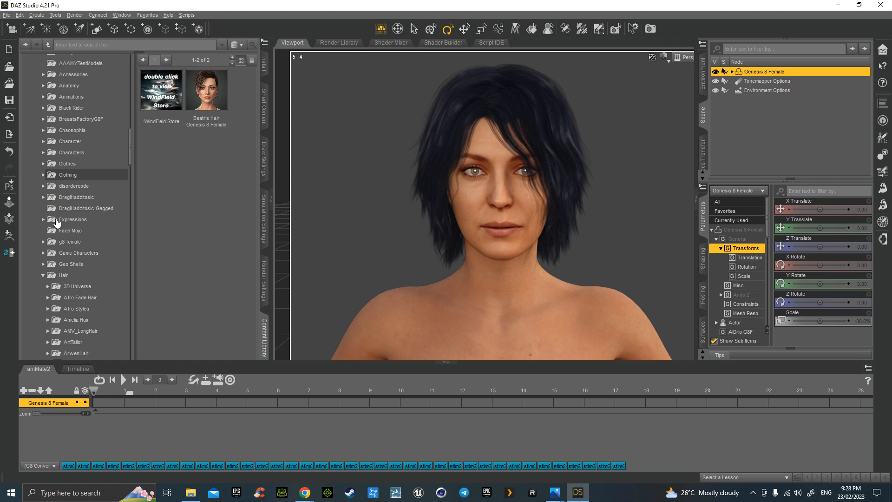
left_click(43, 175)
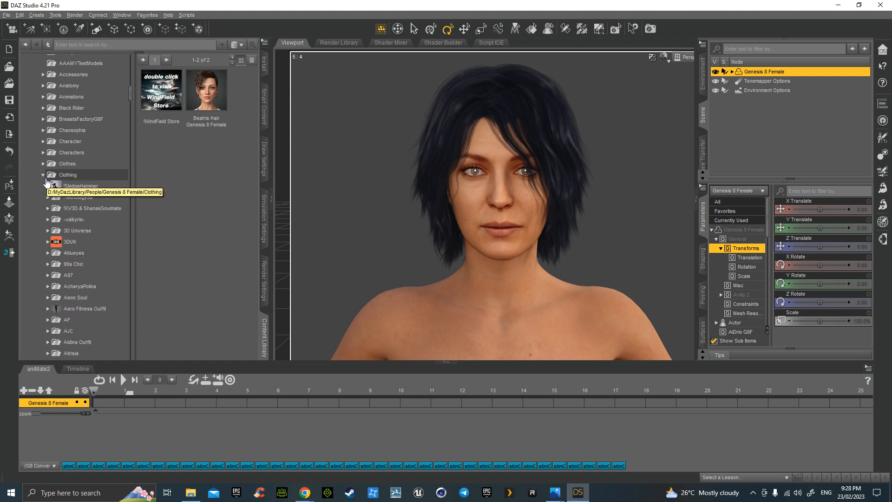
scroll(52, 197, "down", 4)
scroll(52, 196, "down", 1)
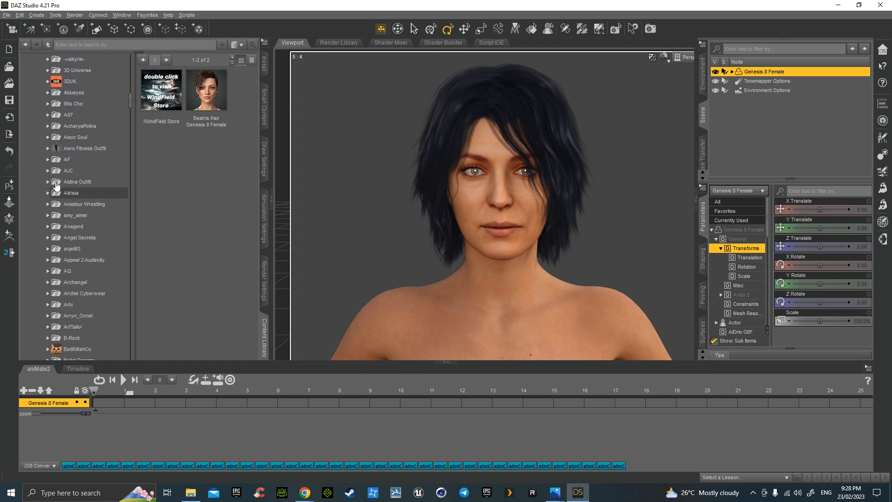
left_click(84, 148)
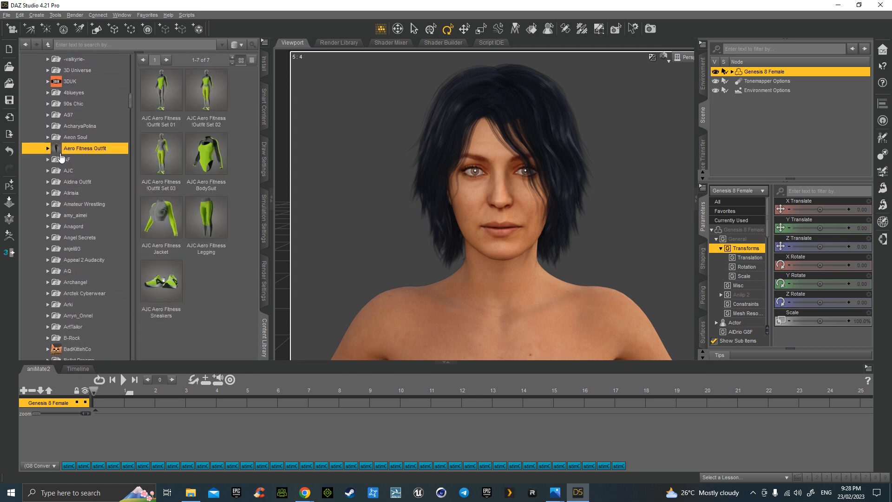
double_click(206, 93)
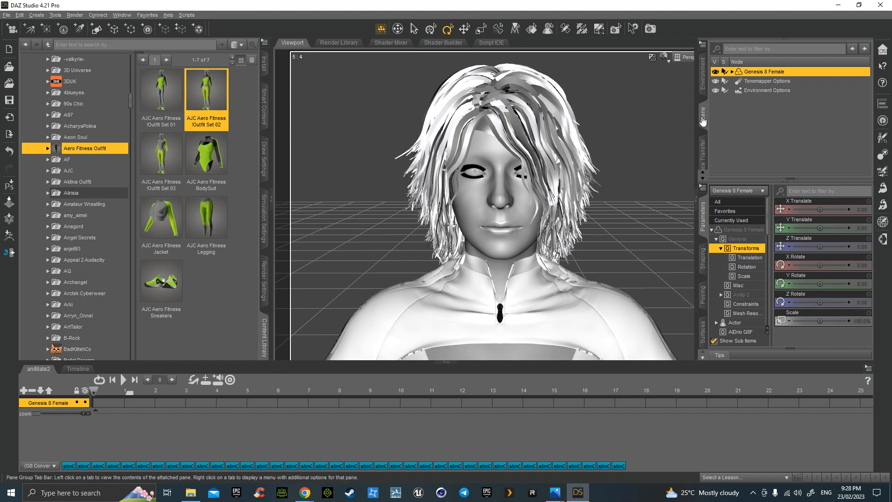
Enlarge the view and frame the whole dressed figure to inspect how the outfit fits.
left_click(702, 120)
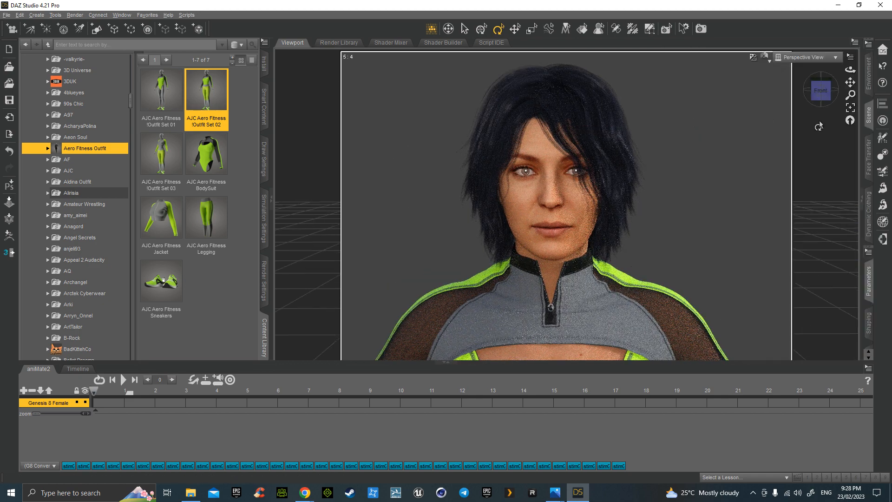
left_click(851, 108)
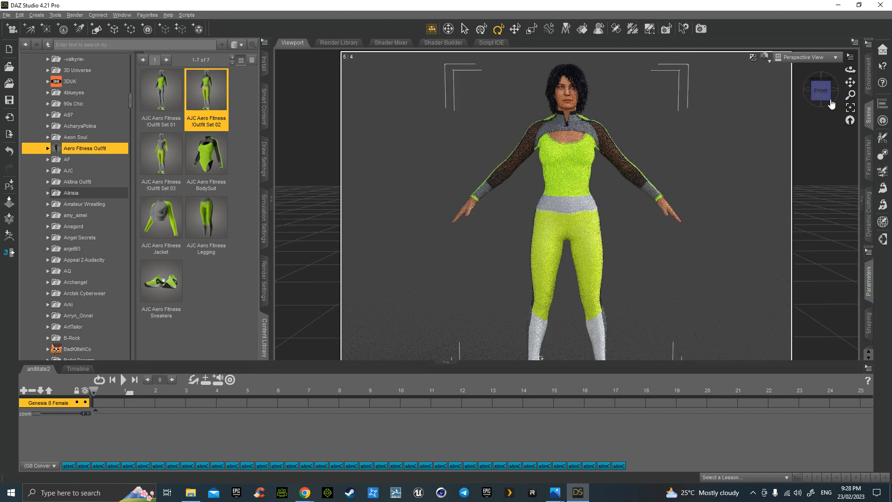
left_click_drag(820, 91, 820, 108)
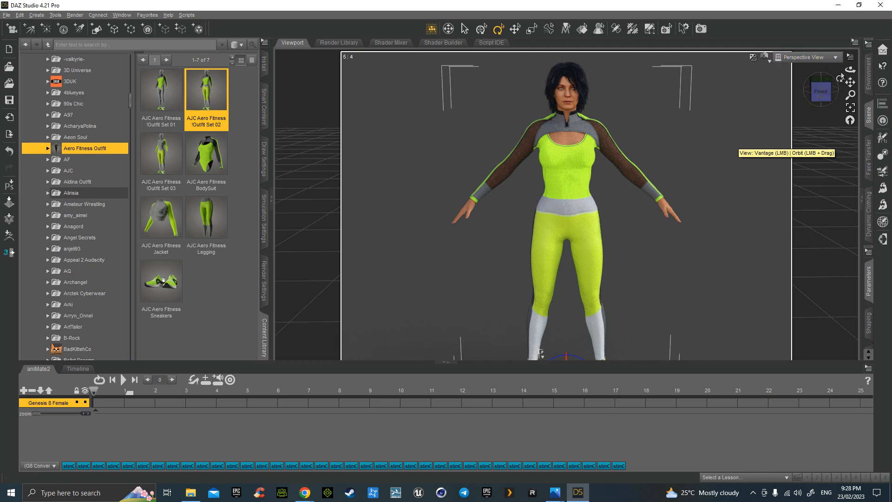
left_click(770, 62)
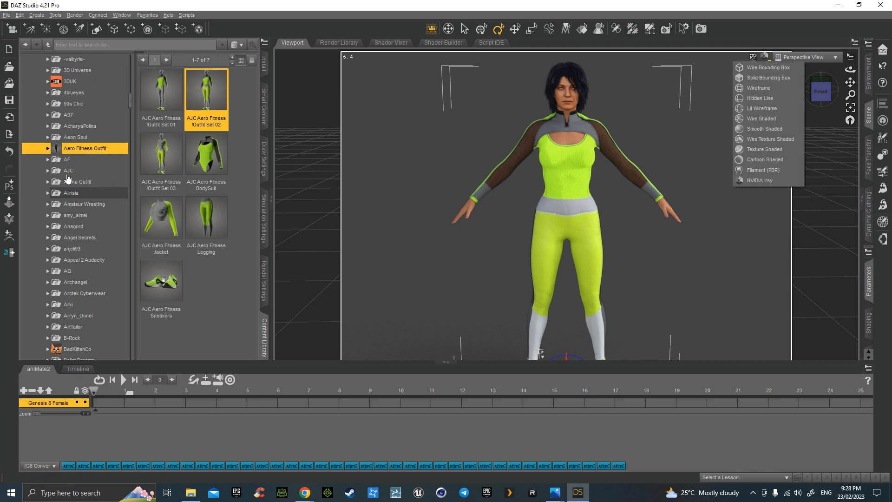
Find the Gabriela 8 poses of Delight Gabriela 8 among the Genesis 8 Female poses and apply Delight Gabriela 8 02 to the figure.
left_click_drag(130, 101, 130, 360)
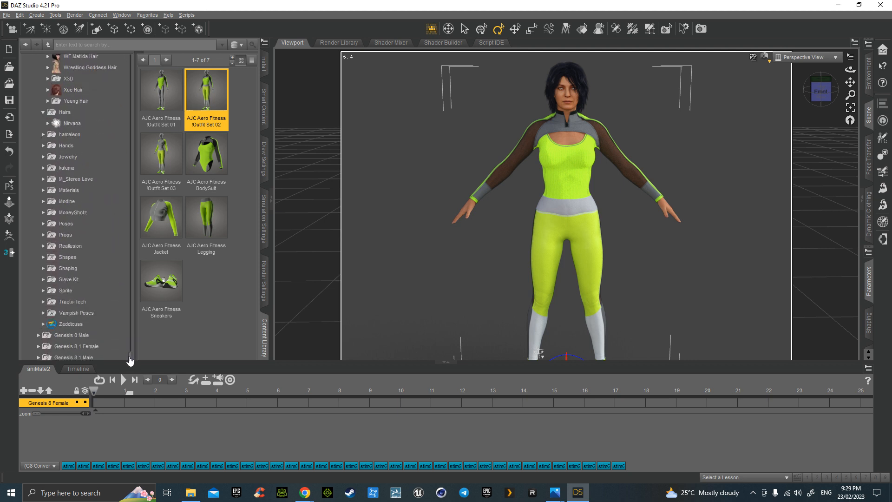
left_click(43, 223)
scroll(59, 258, "down", 2)
scroll(59, 259, "down", 6)
scroll(72, 251, "down", 8)
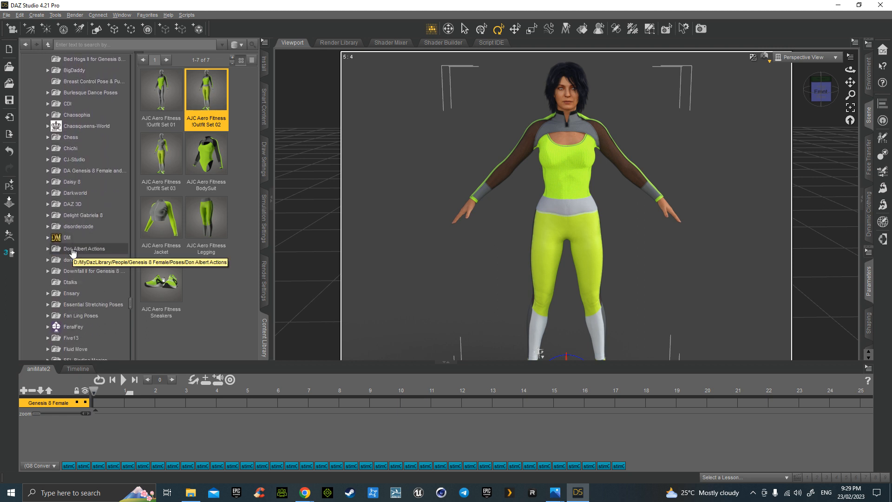
left_click(64, 215)
left_click(48, 216)
left_click(65, 238)
left_click(68, 227)
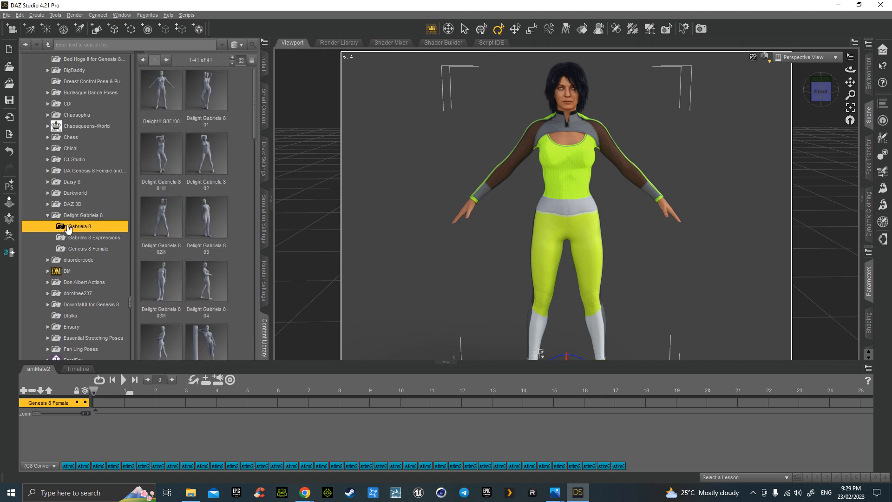
double_click(207, 158)
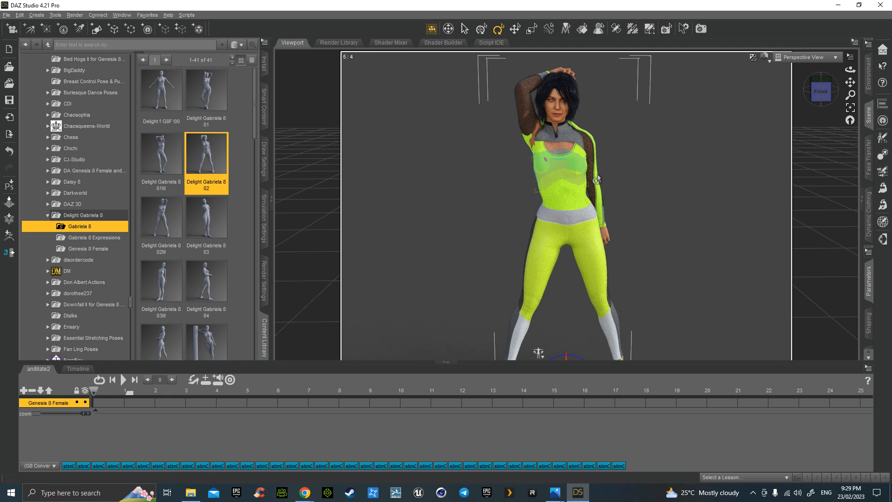
Switch the viewport to Texture Shaded and run a dForce simulation on the posed figure's outfit.
left_click(764, 57)
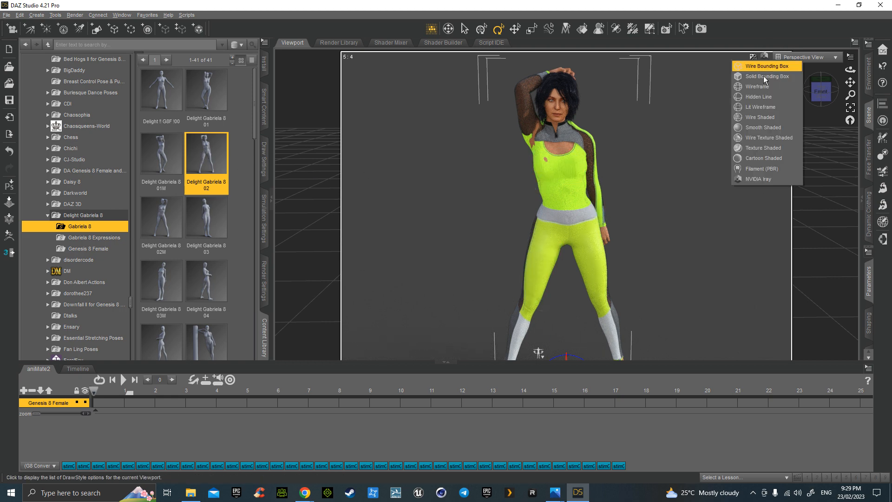
left_click(757, 147)
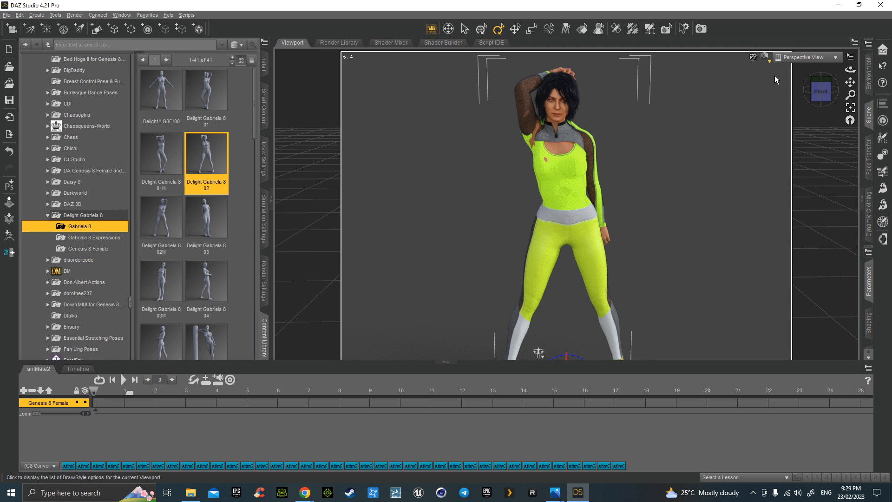
left_click(265, 220)
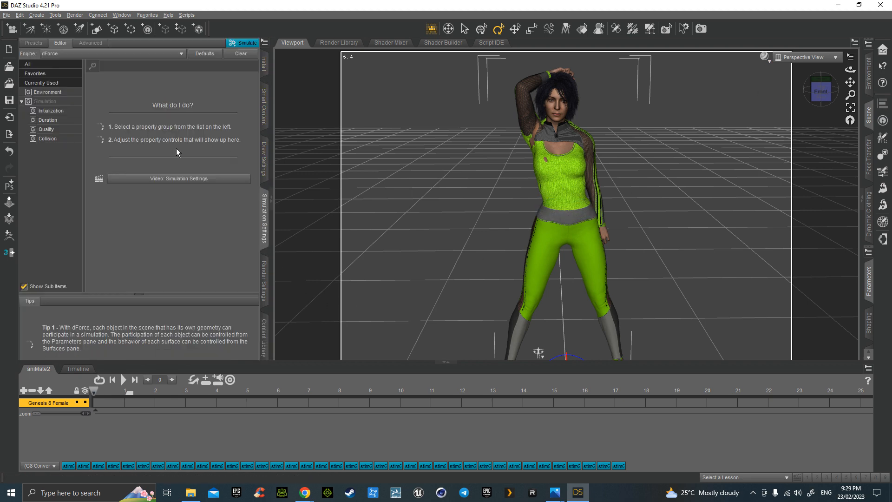
left_click(247, 43)
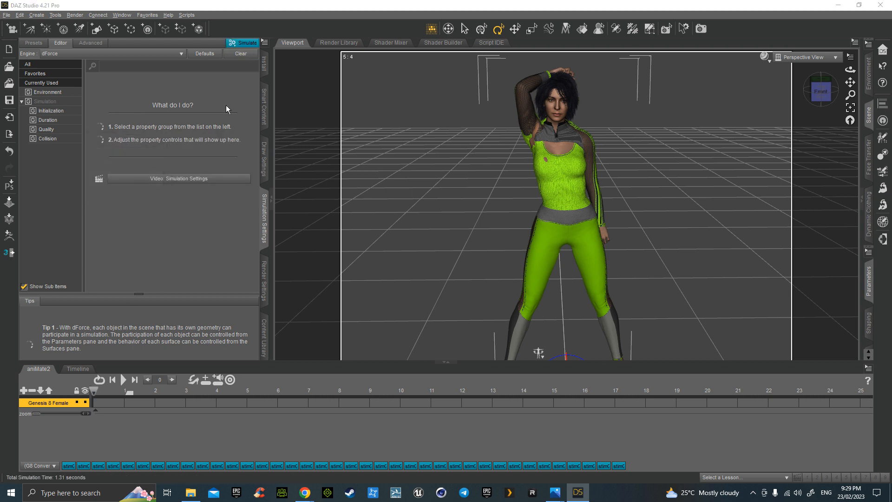
left_click(445, 260)
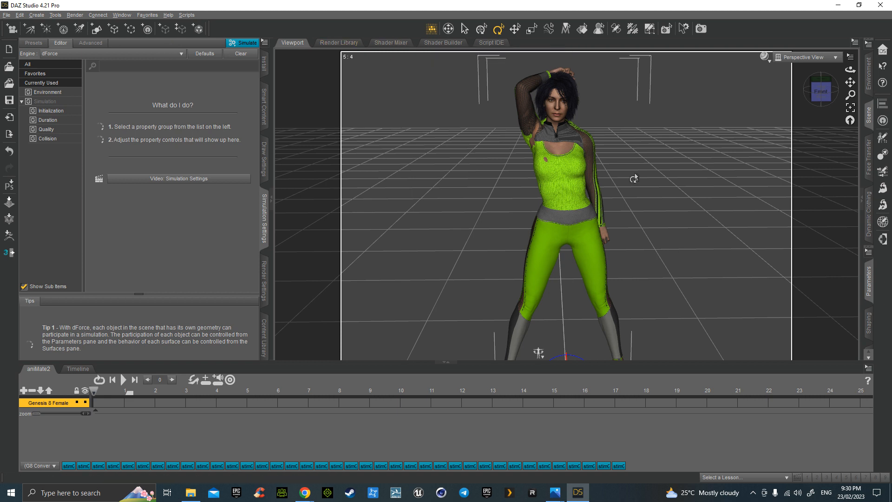
Select the AJC Aero Fitness BodySuit under the figure and set its Breast Size to 79%.
left_click(868, 117)
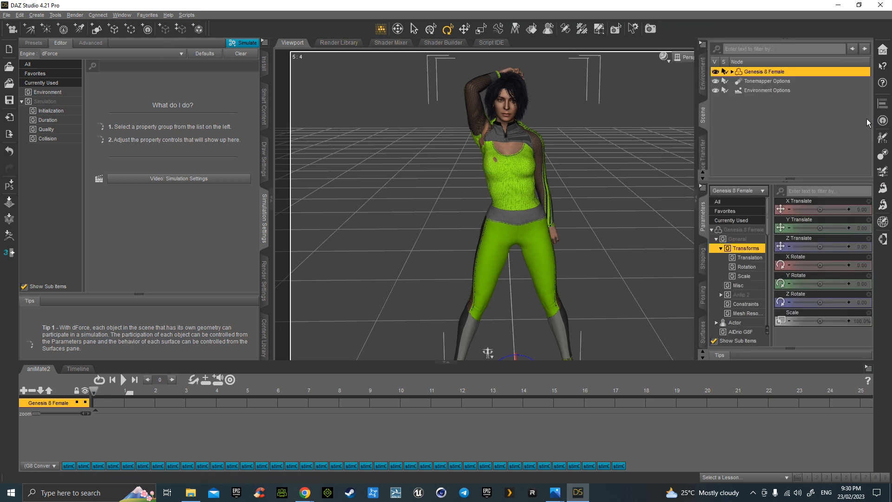
left_click(731, 72)
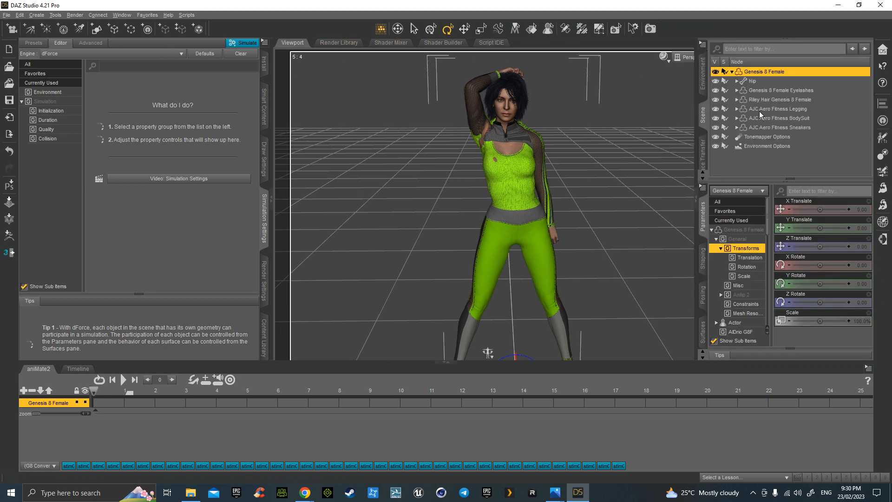
left_click(763, 118)
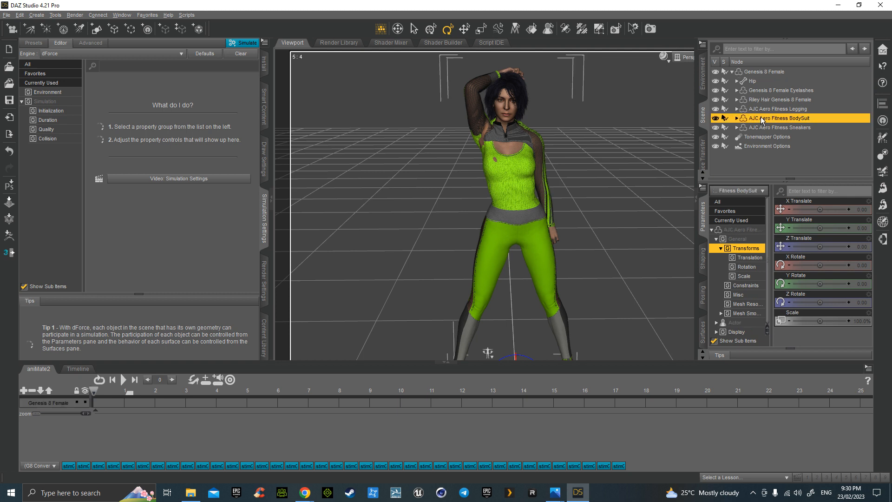
left_click(743, 229)
scroll(828, 289, "down", 4)
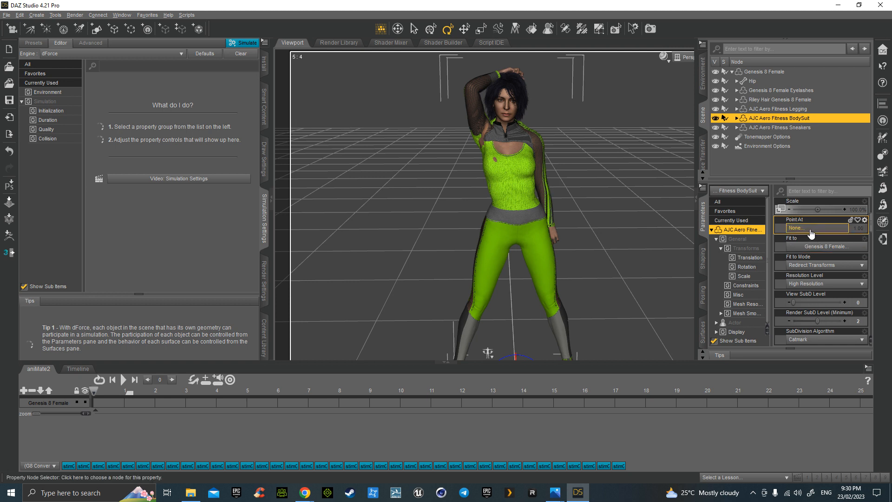
scroll(812, 250, "down", 10)
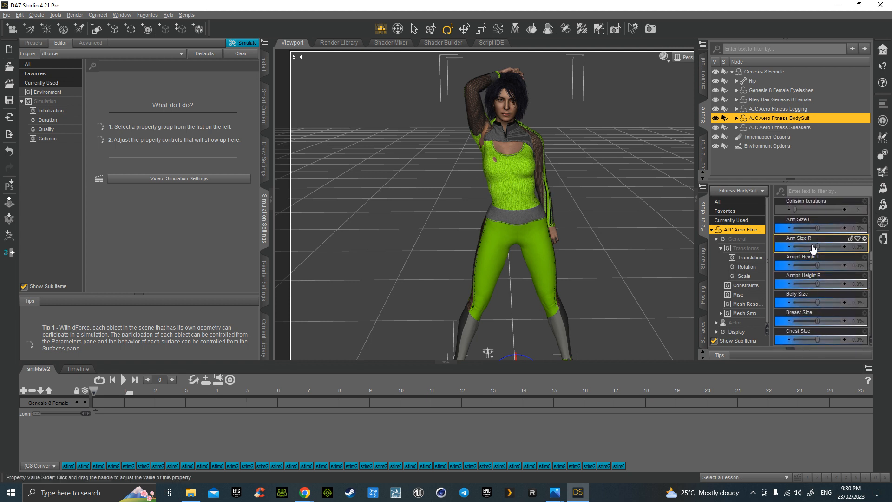
left_click_drag(815, 319, 834, 320)
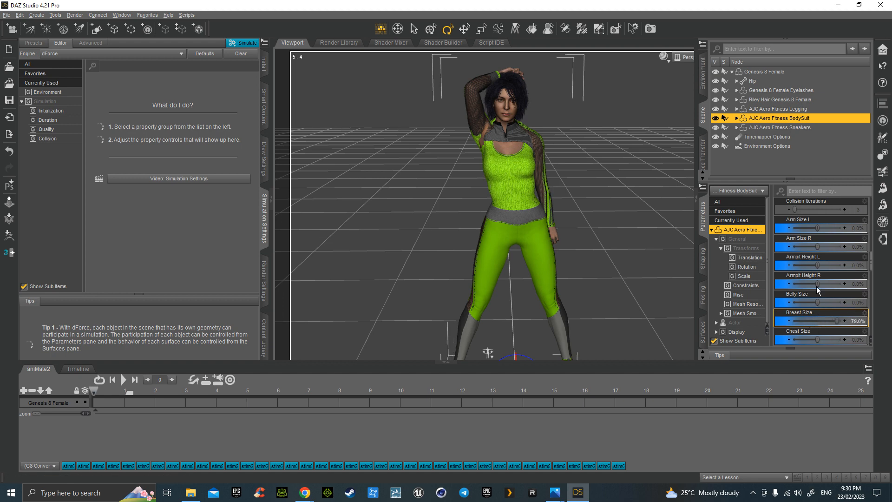
Set the bodysuit's Arm Size R to 20%, Armpit Height L to 8.6% and Shoulder Height R to 16.2%.
left_click_drag(817, 245, 824, 228)
left_click_drag(817, 265, 819, 267)
scroll(819, 265, "down", 3)
scroll(819, 267, "down", 6)
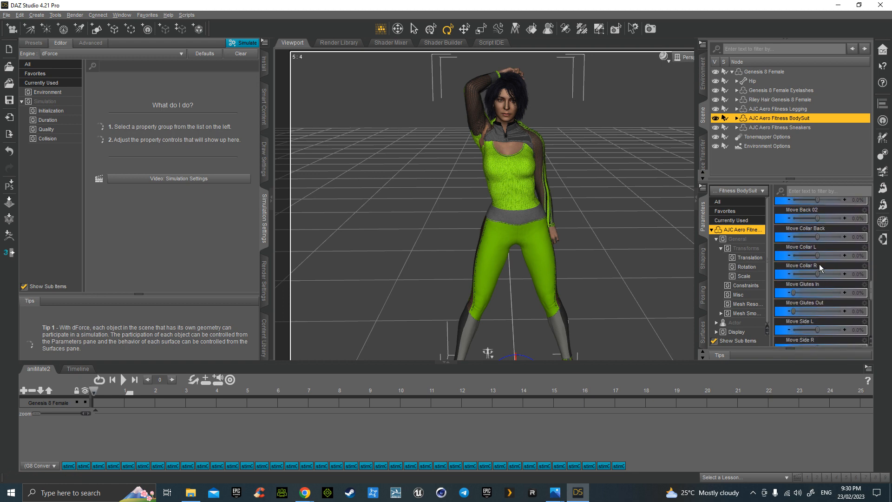
scroll(820, 268, "down", 2)
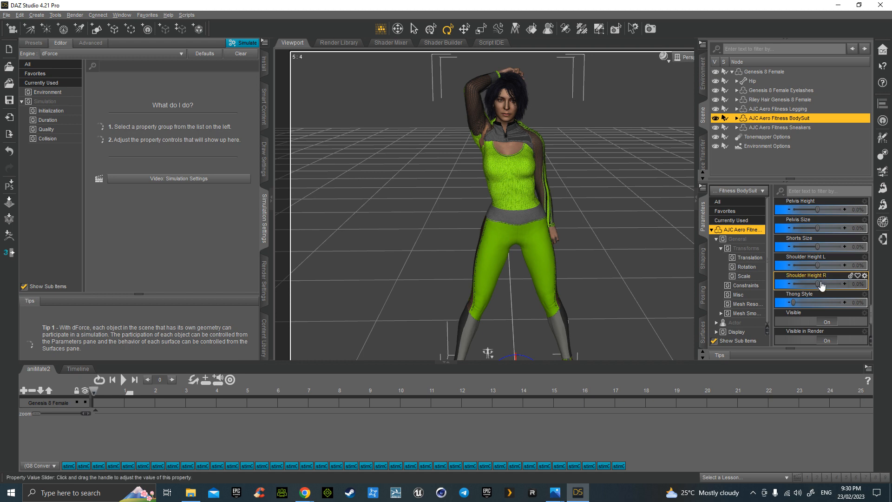
mouse_move(819, 283)
left_mouse_down()
mouse_move(834, 285)
mouse_move(806, 294)
left_mouse_up()
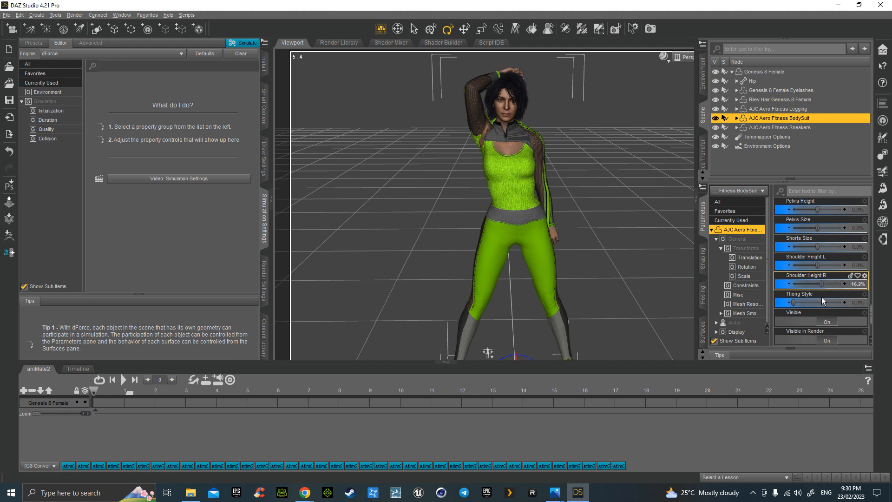
Set the bodysuit's Arm Size L to 20% and Arm Size R to 100%, keeping the bodysuit selected.
scroll(821, 295, "up", 3)
scroll(820, 288, "up", 8)
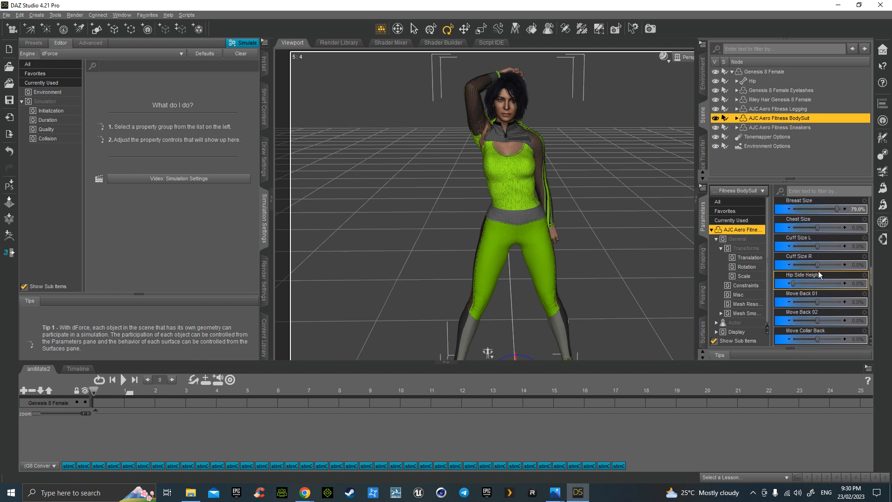
scroll(816, 245, "up", 3)
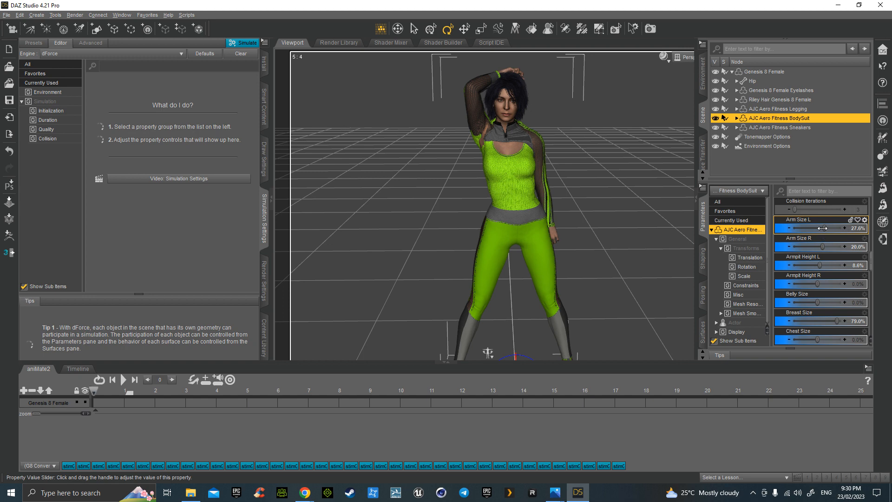
left_click_drag(821, 249, 845, 255)
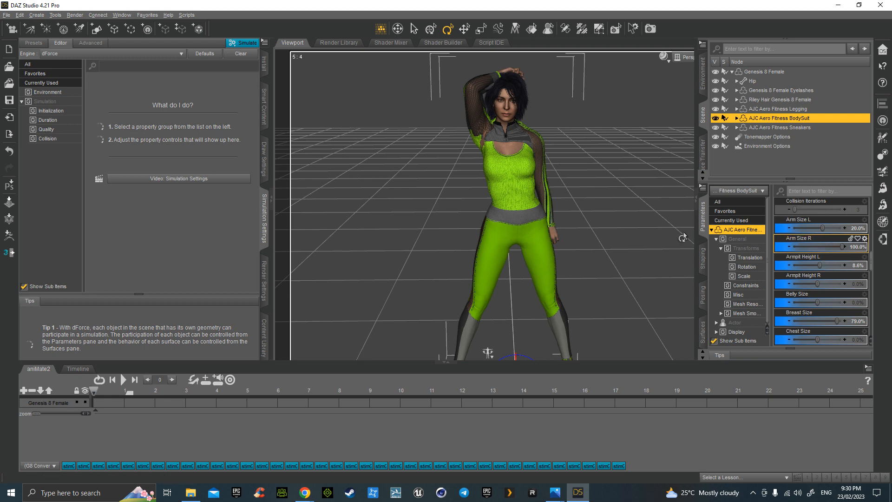
left_click(752, 109)
left_click(756, 119)
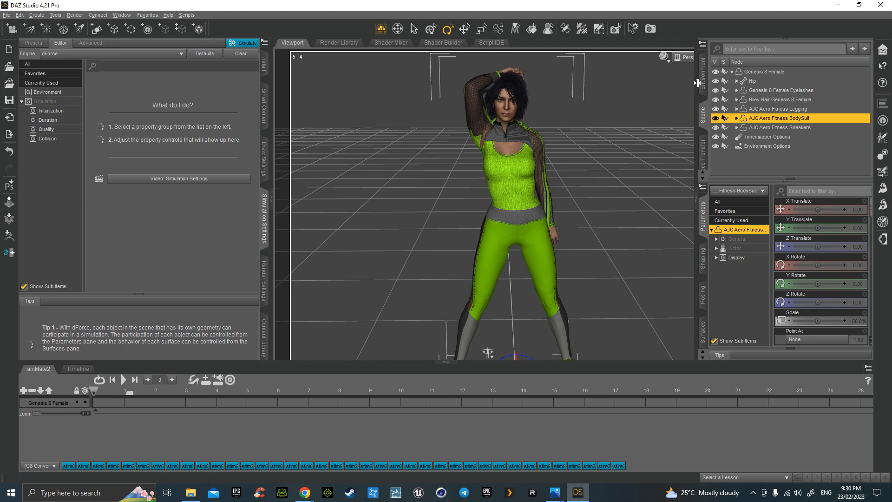
Preview the posed figure in NVIDIA Iray with more viewport room, return to shaded display and face the figure from the front.
left_click(702, 113)
left_click_drag(820, 95, 784, 78)
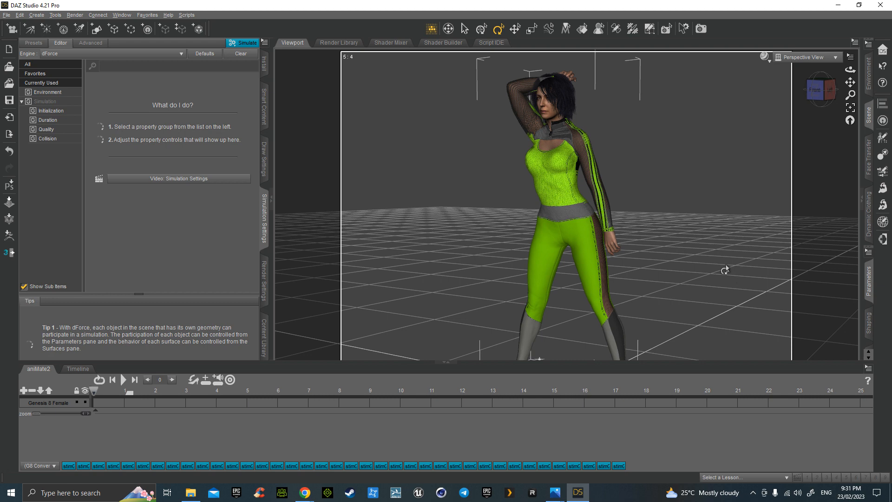
left_click(764, 56)
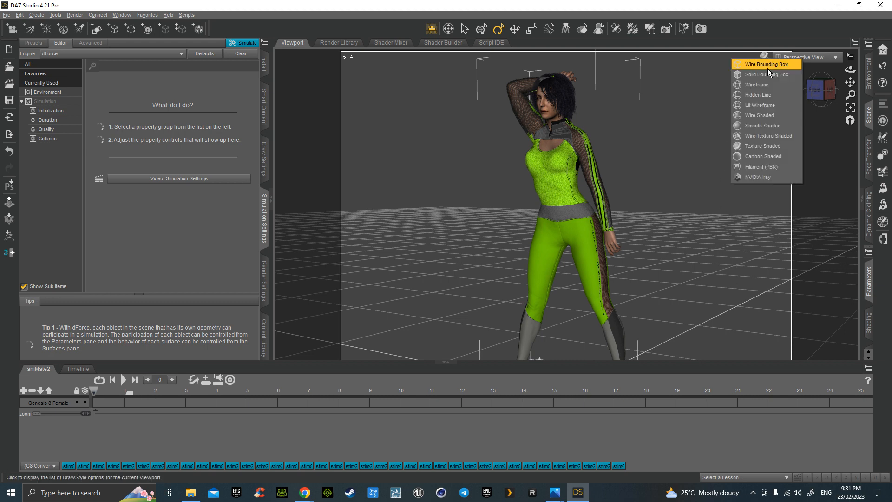
left_click(768, 180)
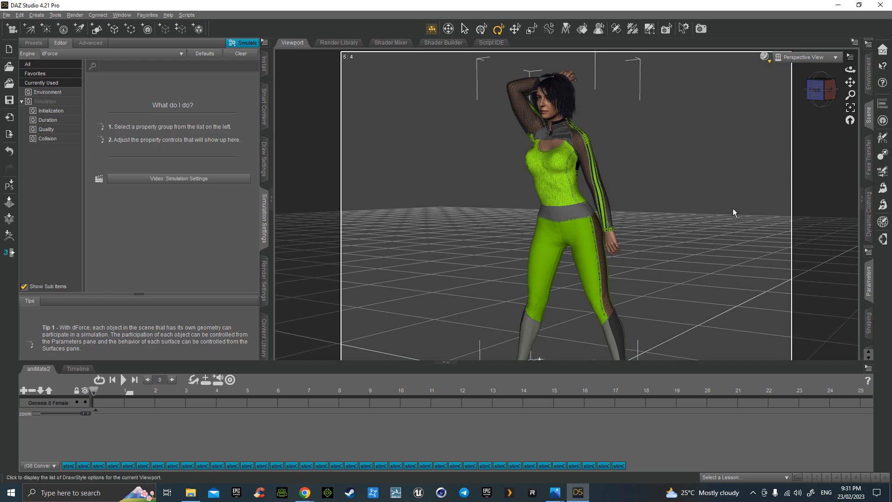
left_click(445, 363)
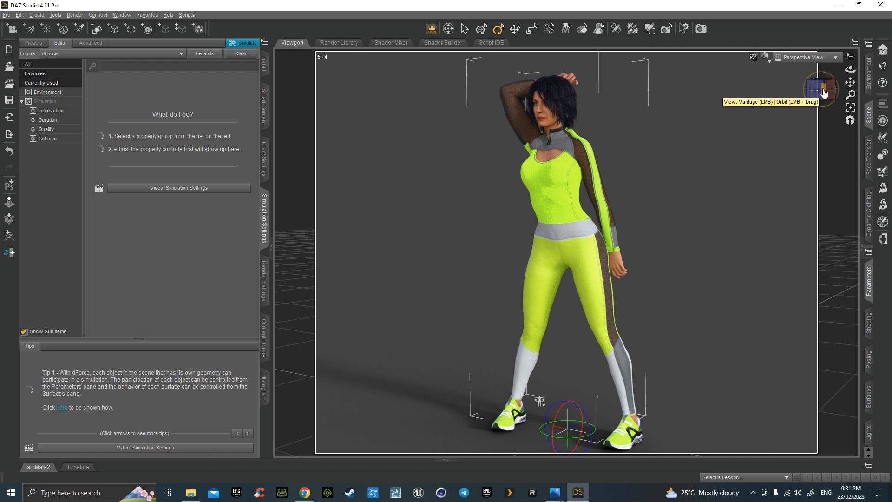
left_click(768, 63)
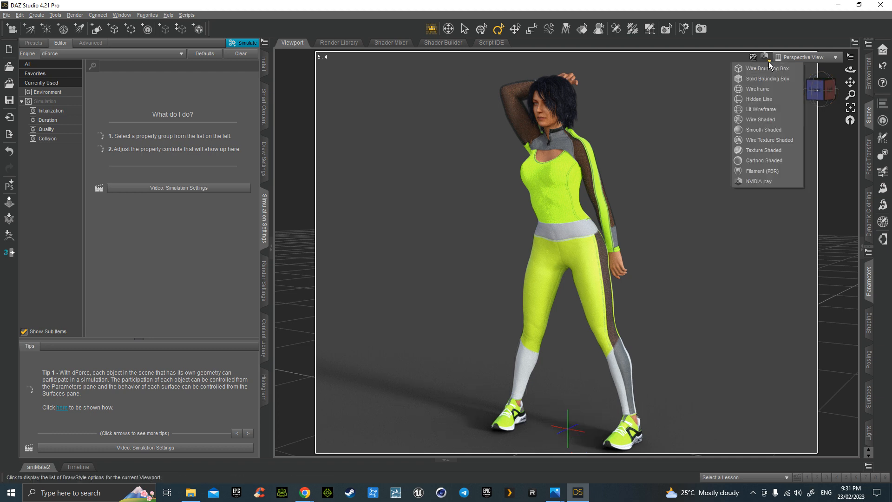
left_click(759, 160)
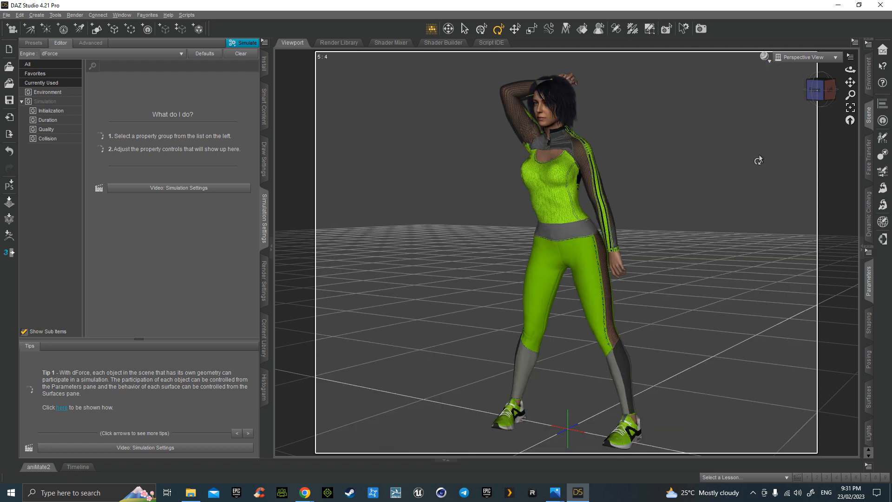
left_click(817, 90)
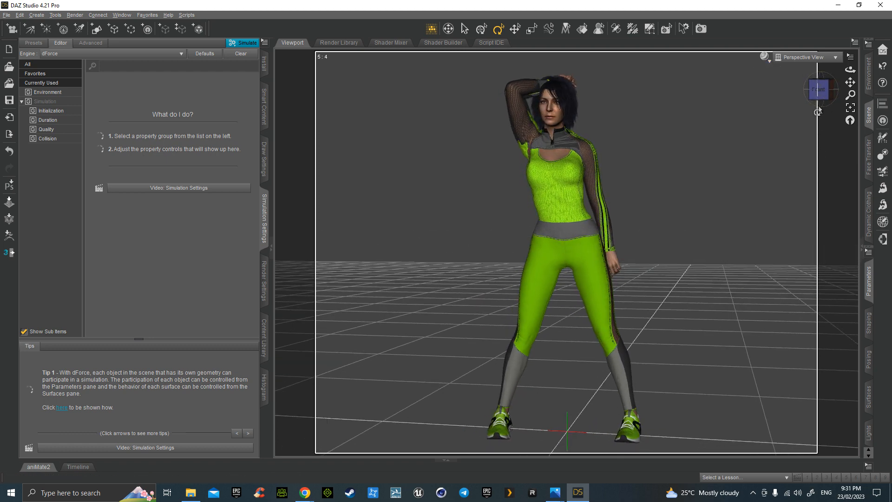
Undo the recent changes until the figure is back in its default A-pose.
left_click(9, 151)
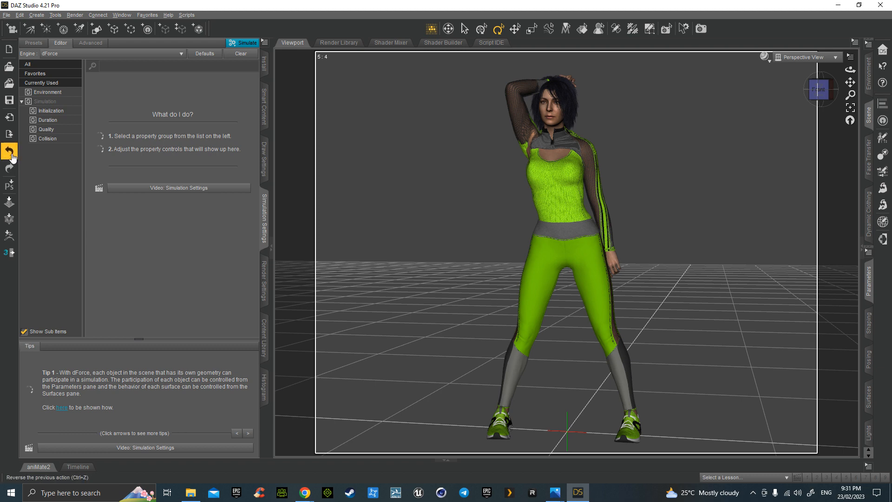
left_click(12, 156)
left_click(13, 152)
left_click(10, 154)
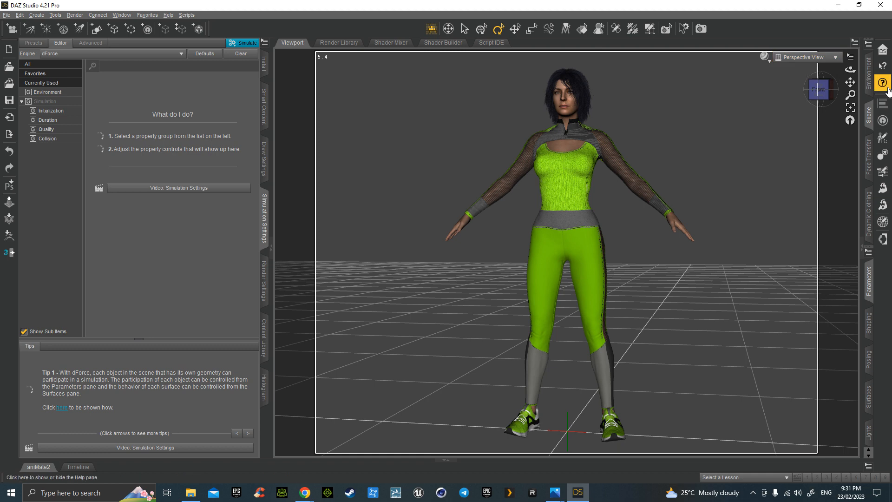
Select all items in the scene hierarchy, including the Genesis 8 Female, hair and outfit.
left_click(868, 116)
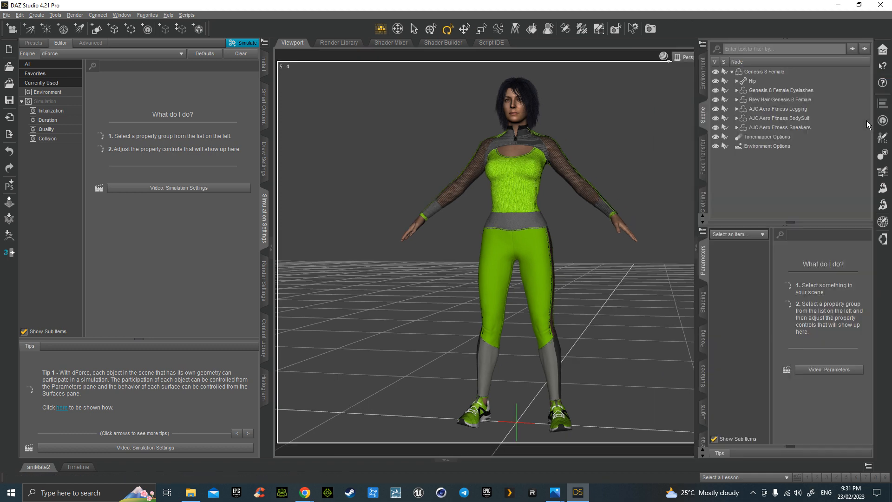
left_click(733, 72)
right_click(742, 72)
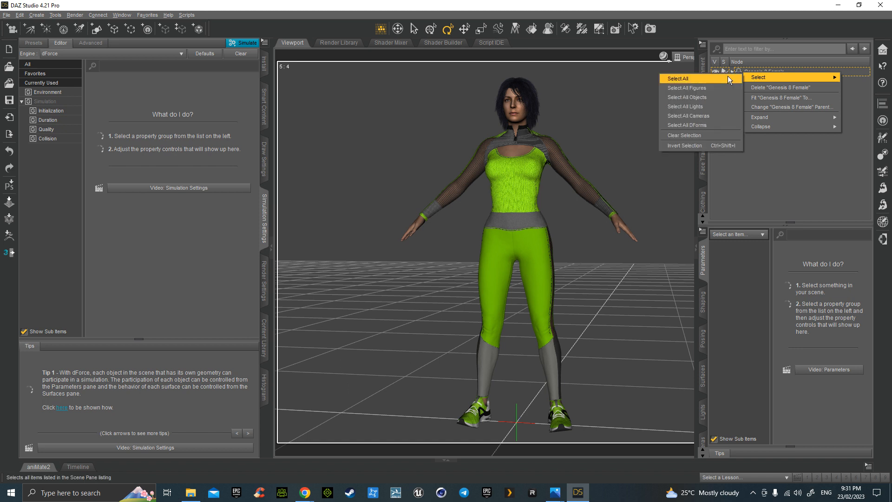
left_click(728, 76)
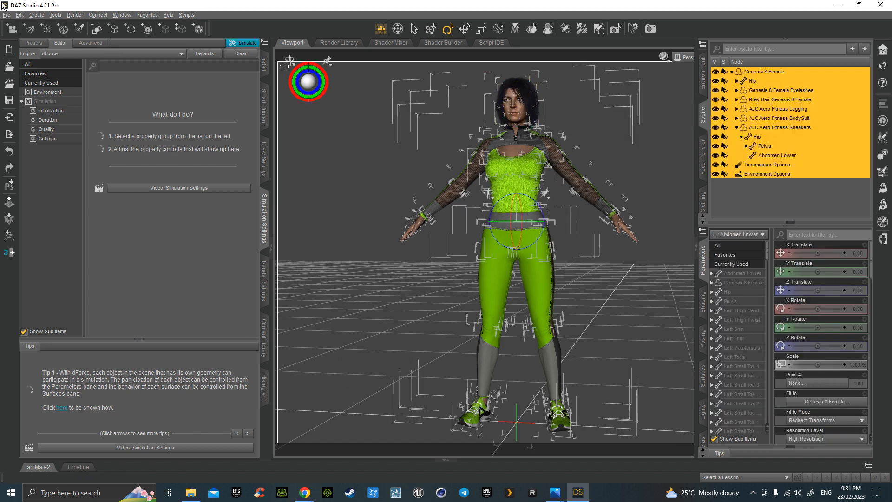
Export the selection as an FBX 2014 Binary file named Test Pic to G8, toggling Include Morphs and keeping textures embedded.
left_click(6, 15)
left_click(29, 125)
left_click_drag(0, 112, 0, 149)
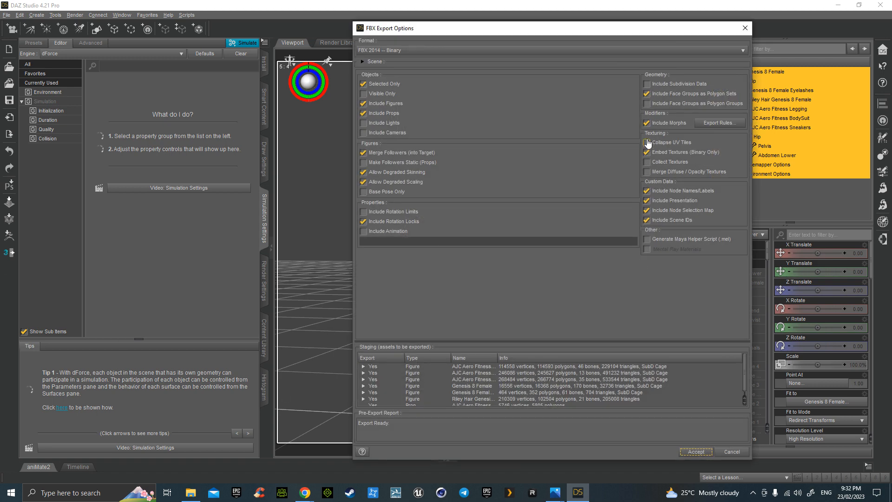
left_click(646, 122)
left_click(696, 451)
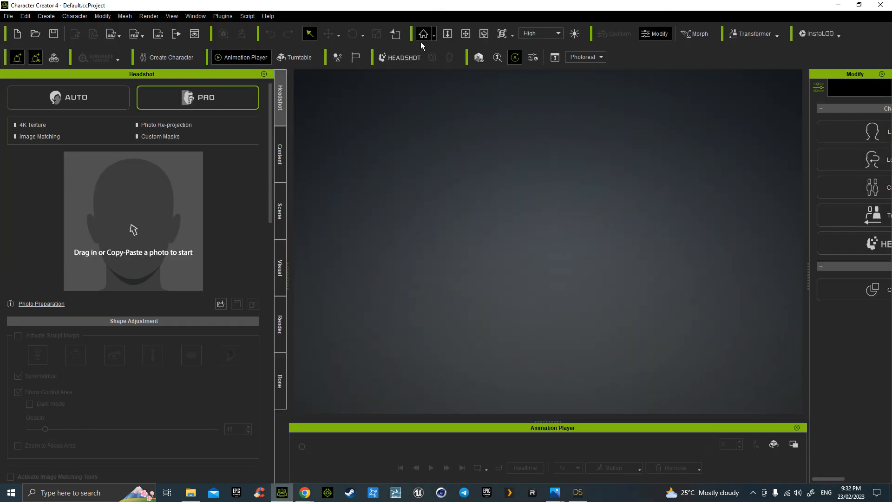
Switch to Character Creator 4, move its window aside to check the export progress behind it, and maximize it again.
left_click_drag(473, 4, 409, 263)
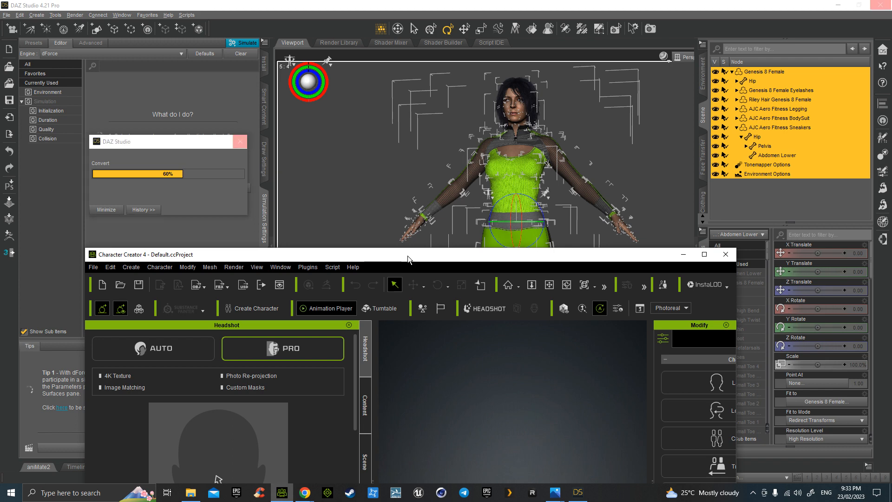
left_click_drag(407, 258, 449, 82)
double_click(449, 81)
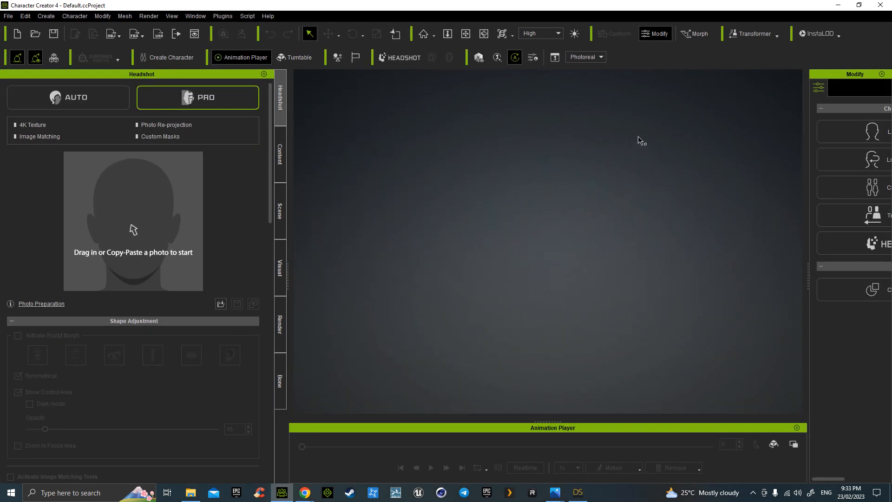
Import the Test Pic to G8 FBX from the G8 exports folder with Transformer.
left_click(756, 34)
left_click(759, 62)
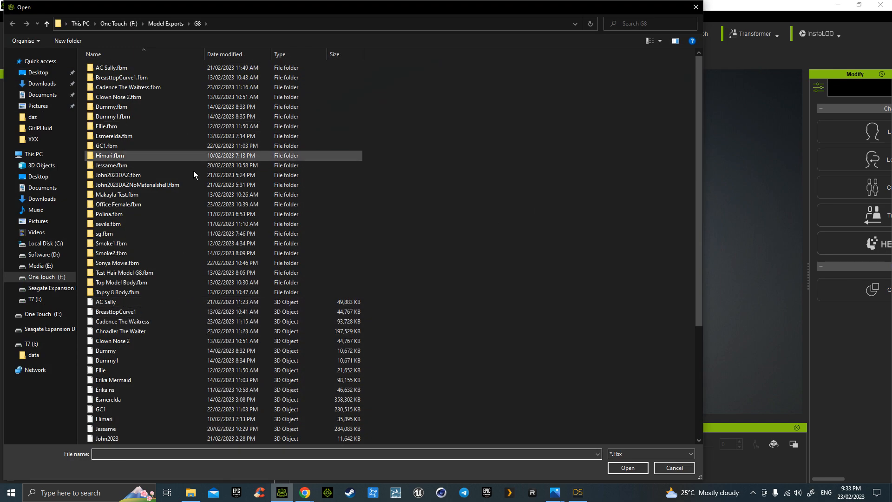
left_click(169, 370)
scroll(169, 372, "down", 5)
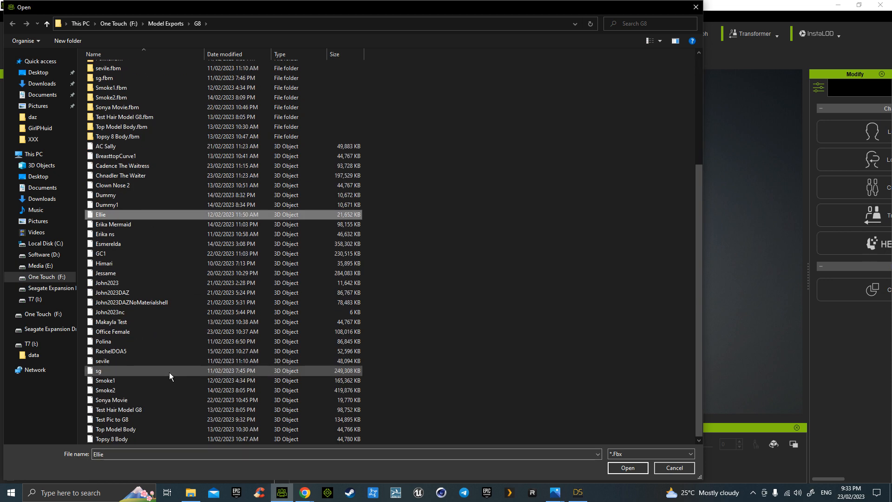
double_click(168, 418)
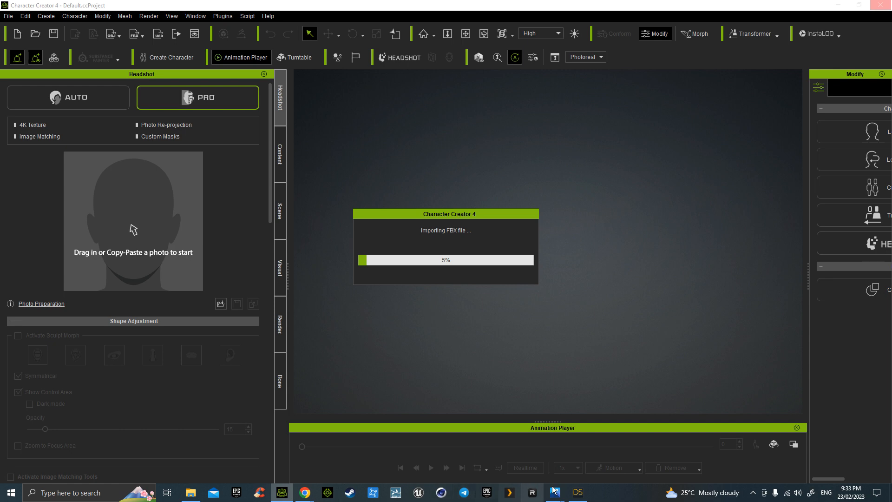
Switch to DAZ Studio, save the scene as Test Pic to DazG8.duf with all save options included, and close the program.
left_click(578, 493)
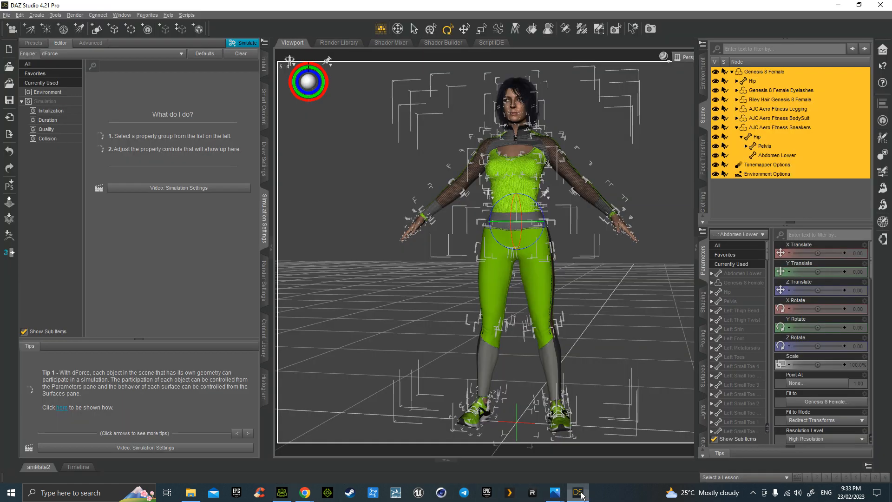
left_click(882, 6)
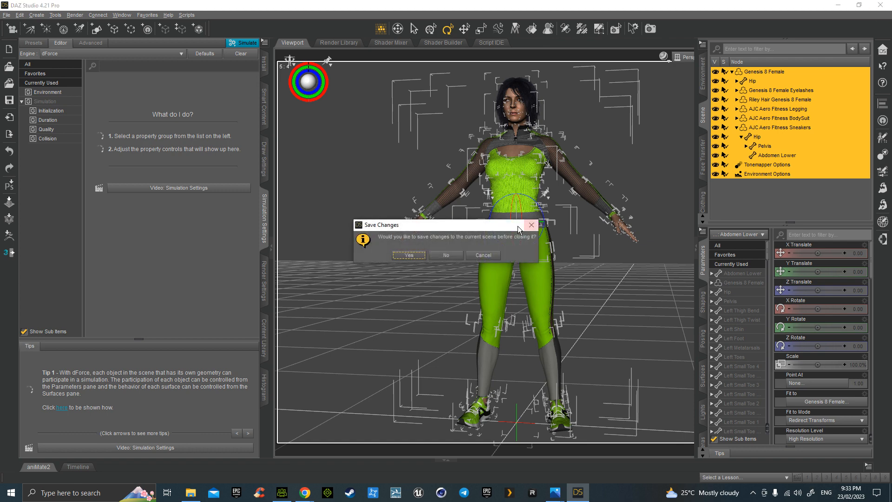
left_click(451, 256)
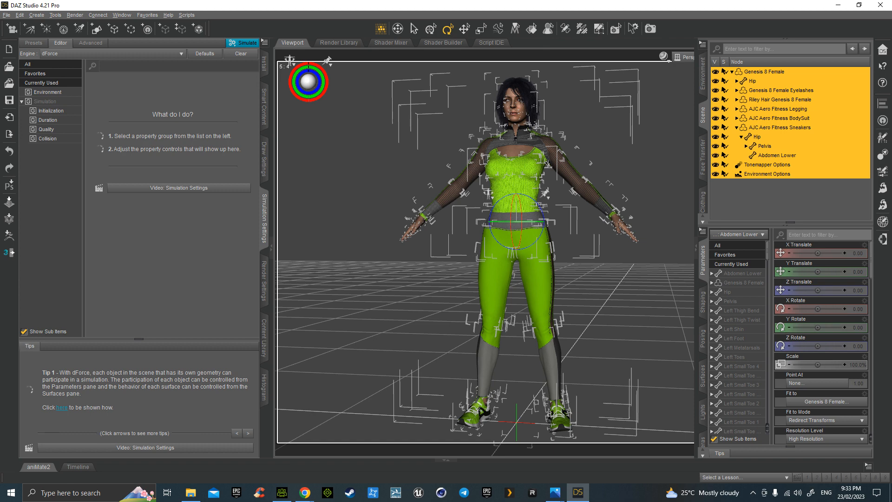
left_click(6, 15)
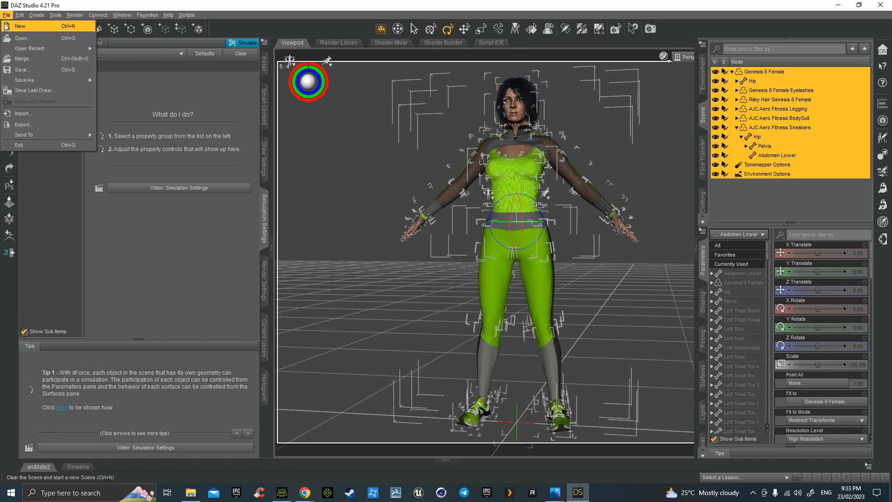
mouse_move(51, 81)
left_click(124, 81)
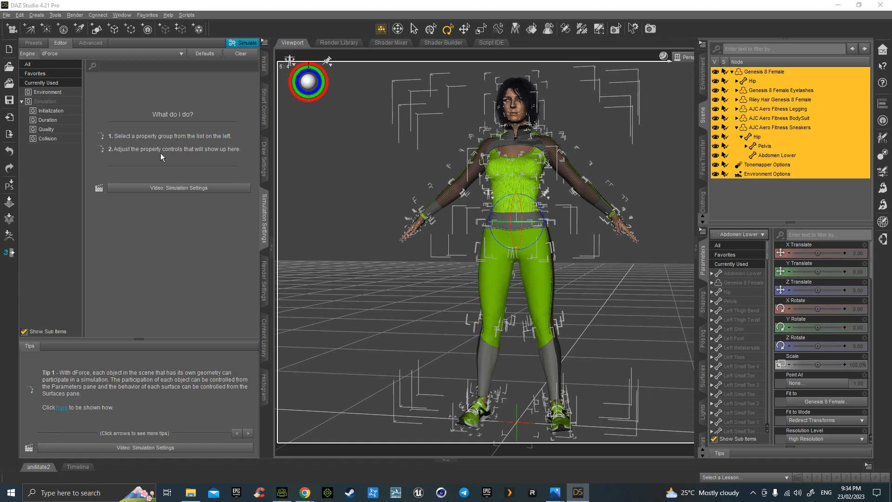
key("ctrl+s")
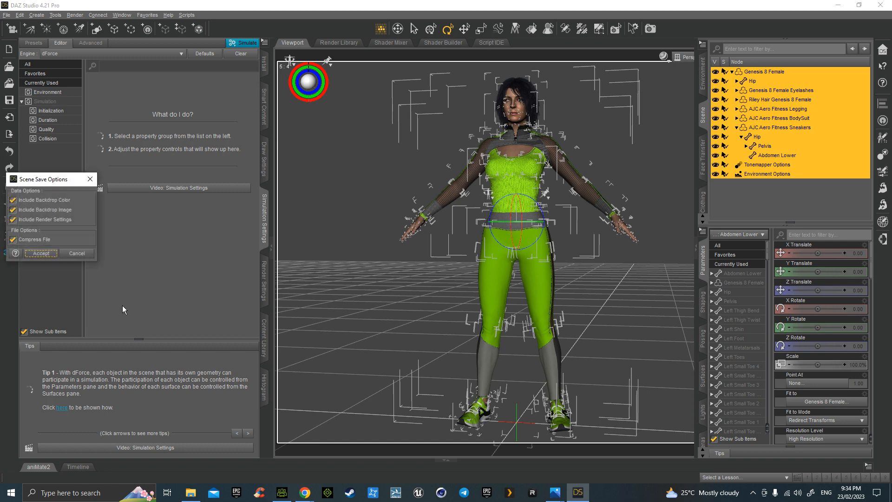
left_click(40, 253)
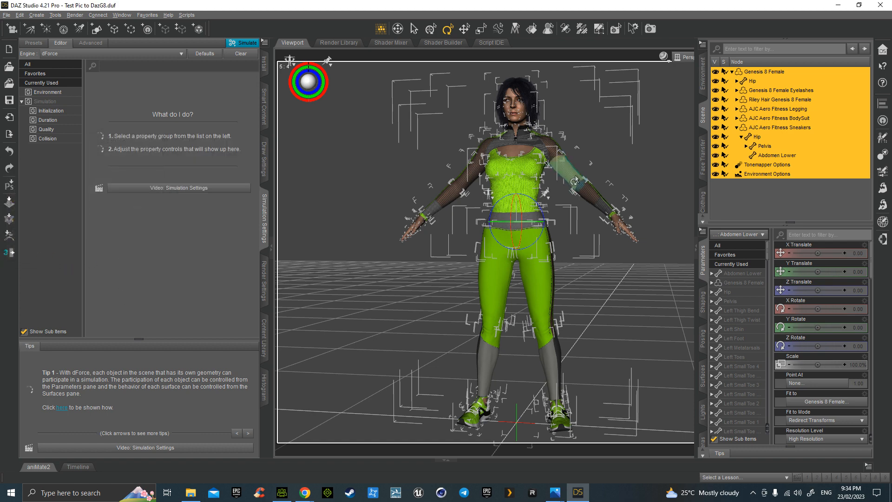
left_click(880, 5)
left_click(439, 275)
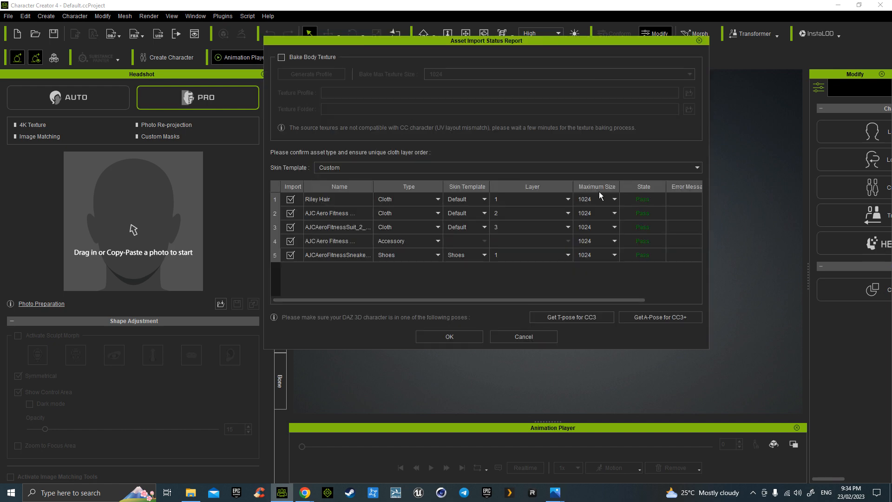
Set the maximum texture size of all five imported assets to 4096 and Riley Hair's type to Hair,Brows,Beard.
left_click(598, 224)
left_click(597, 213)
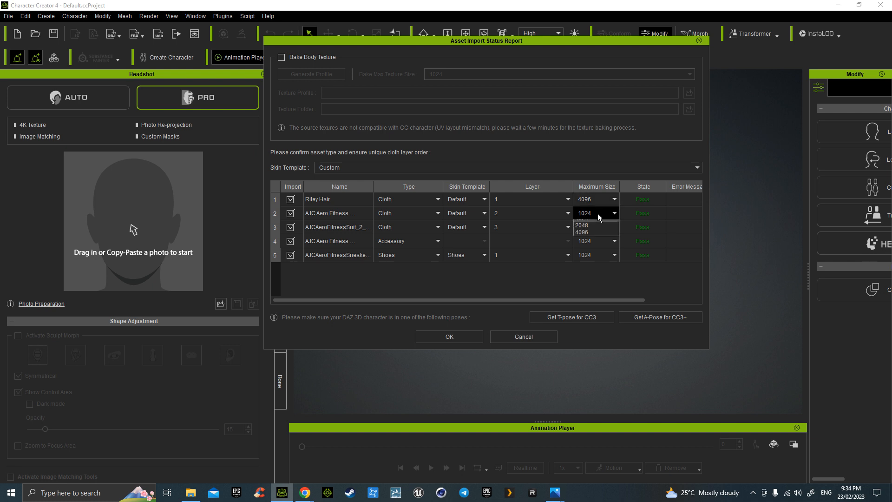
left_click(597, 237)
left_click(597, 227)
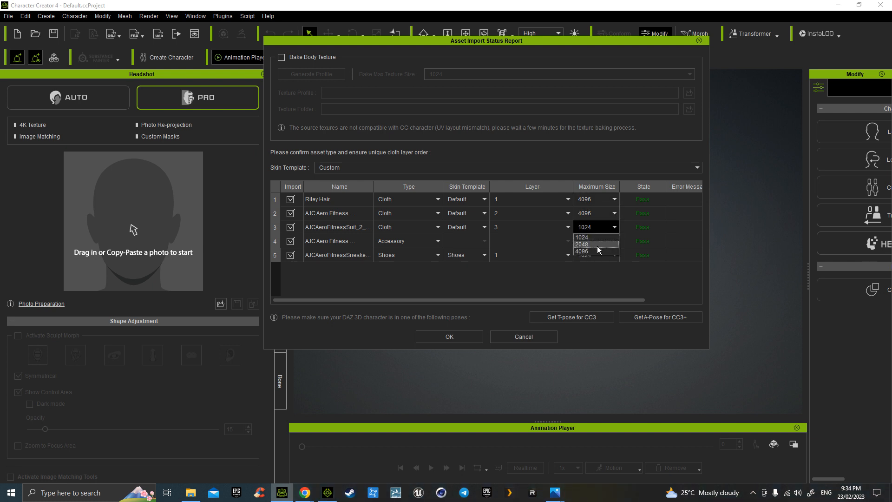
left_click(597, 251)
left_click(597, 242)
left_click(596, 264)
left_click(595, 255)
left_click(595, 278)
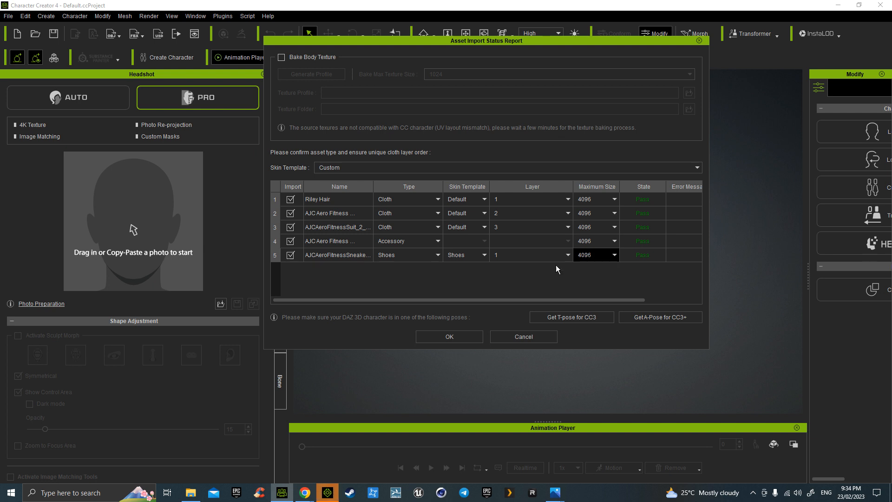
left_click(391, 199)
left_click(396, 238)
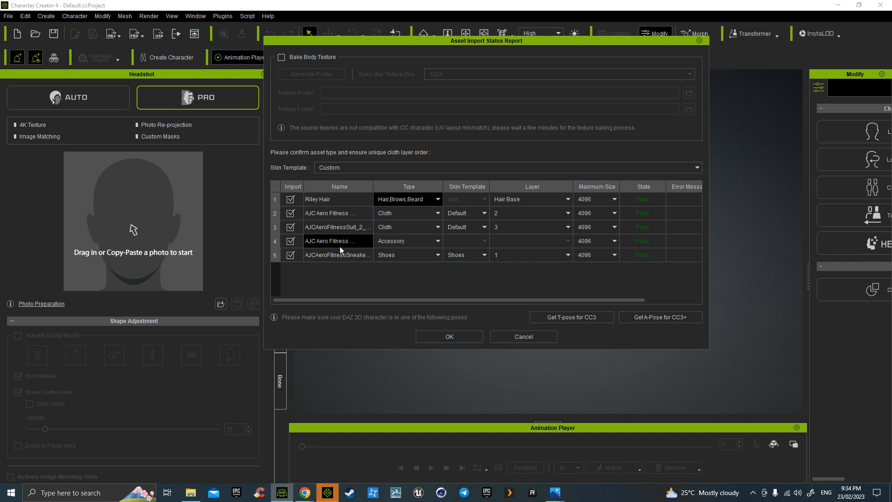
Enable Bake Body Texture with a maximum texture size of 4096 and run the import.
left_click(282, 57)
left_click(436, 74)
left_click(441, 97)
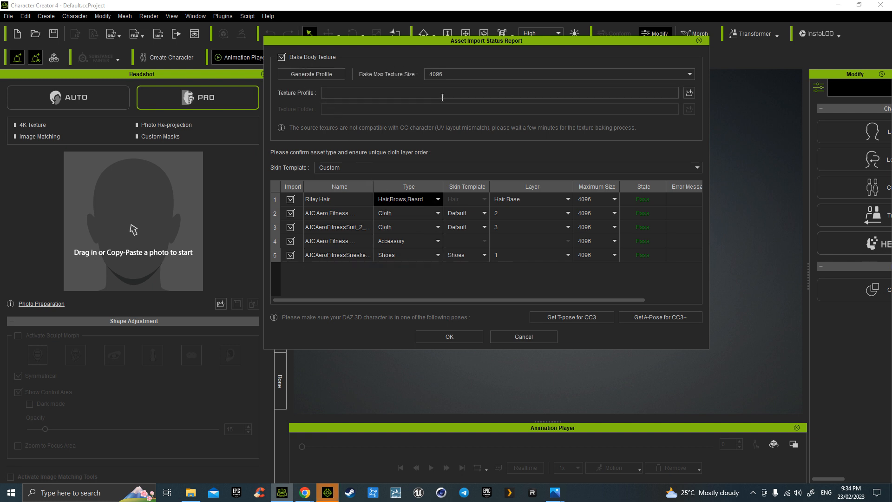
left_click(457, 337)
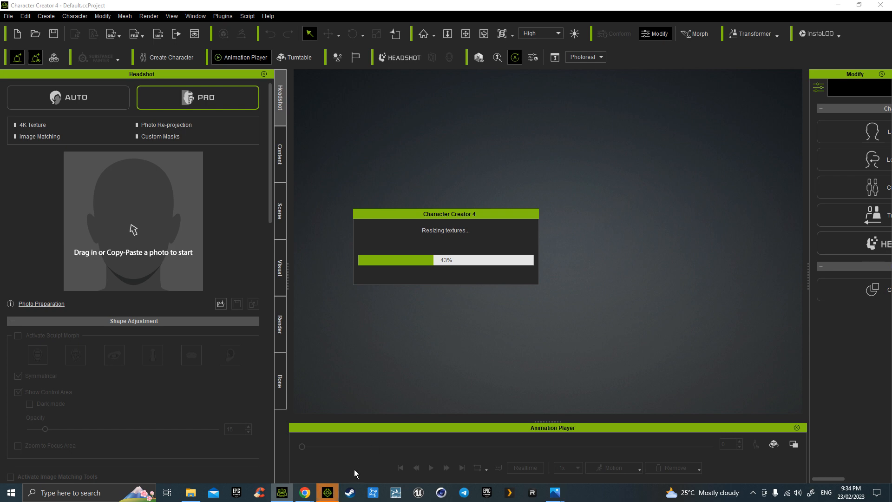
View the imported character from the front.
left_click(332, 497)
left_click_drag(435, 6, 0, 151)
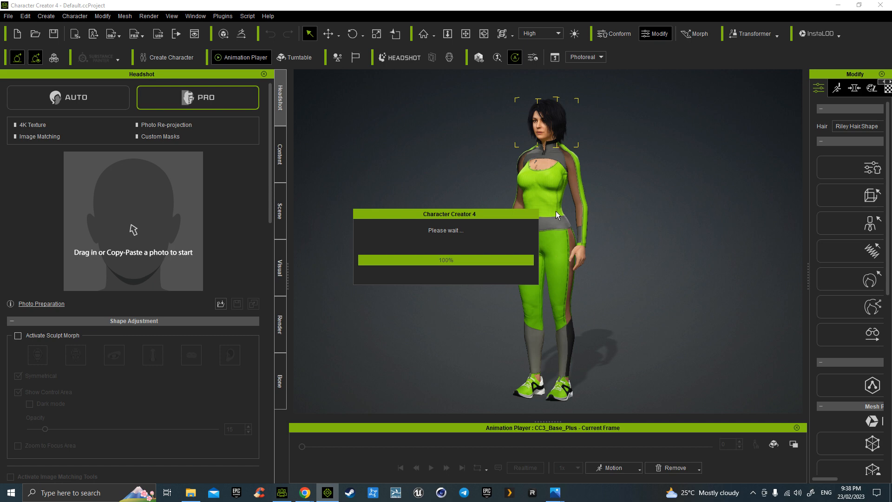
right_click_drag(548, 230, 615, 241, "alt")
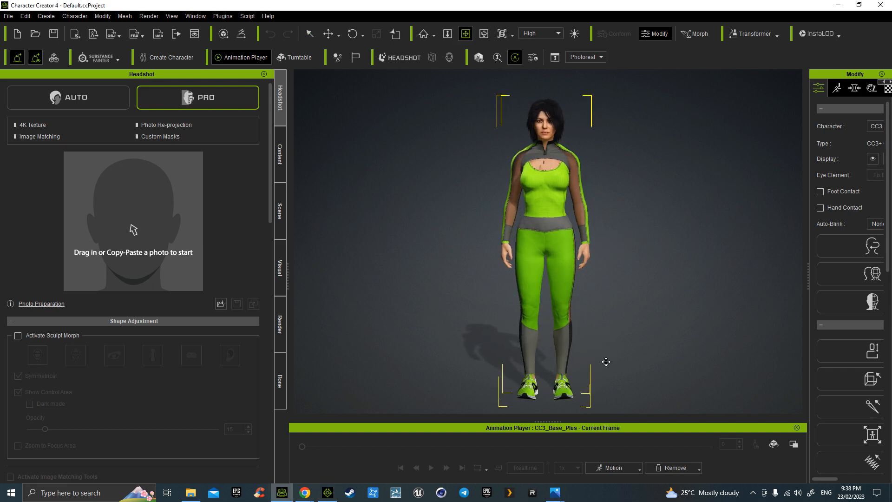
Apply the female acting motion Idle03_F to the character, play it and pause the playback.
left_click(613, 467)
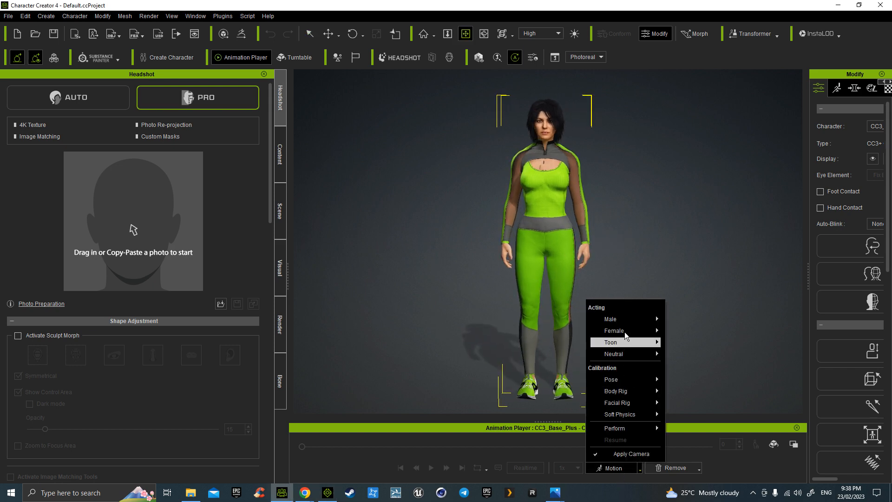
mouse_move(628, 331)
left_click(700, 353)
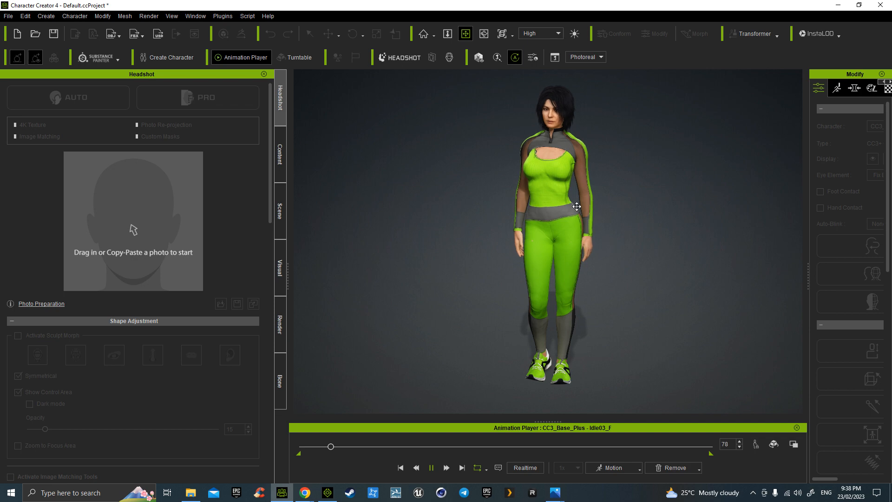
key("space")
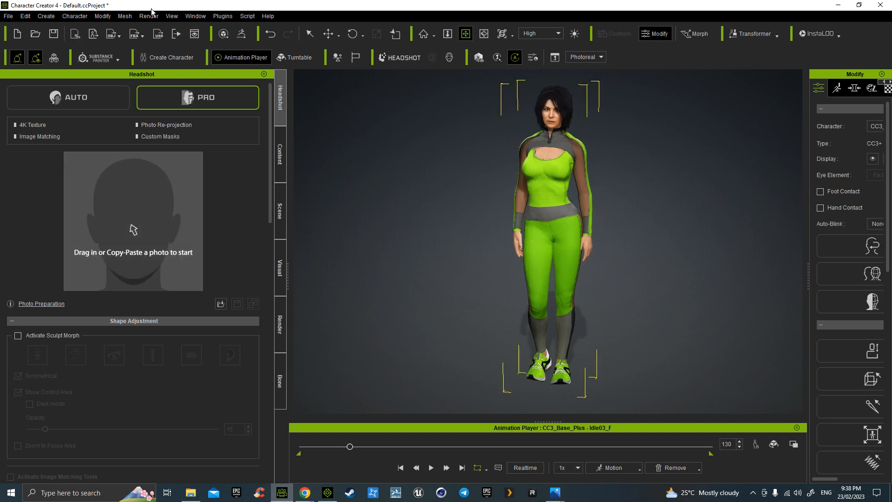
Send the character together with its motion to iClone.
left_click(195, 16)
mouse_move(149, 17)
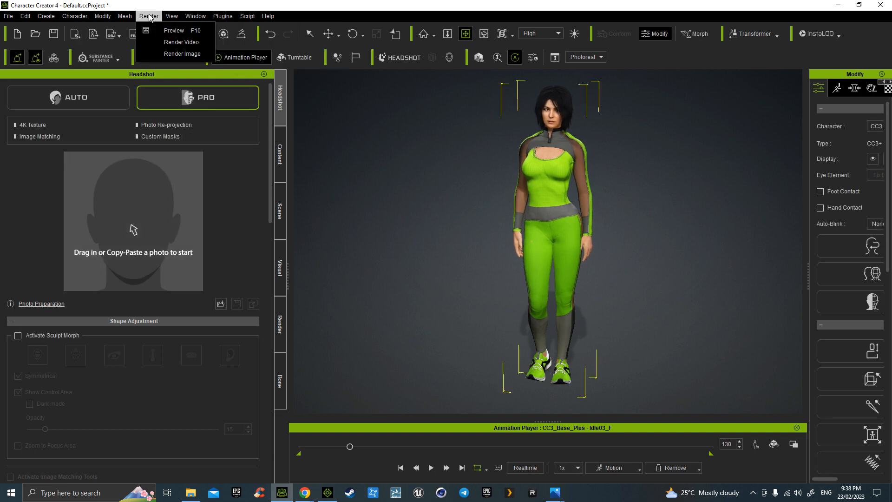
mouse_move(196, 17)
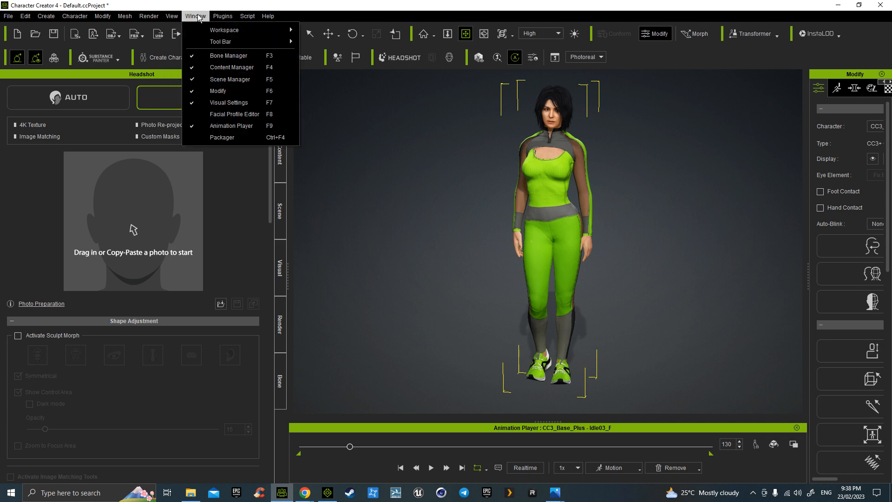
mouse_move(98, 18)
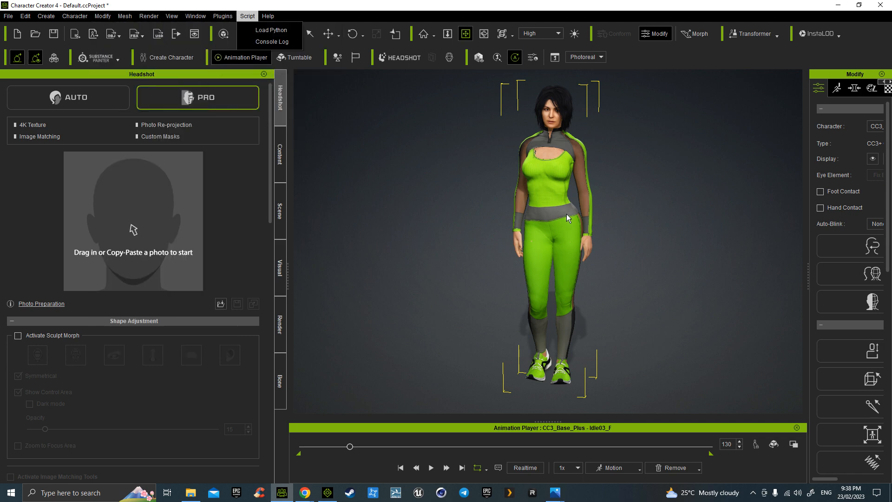
left_click(559, 210)
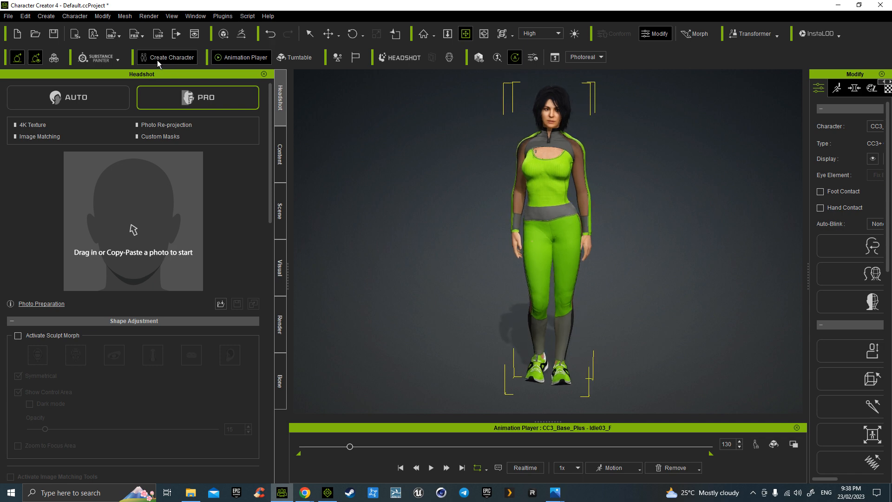
left_click(76, 34)
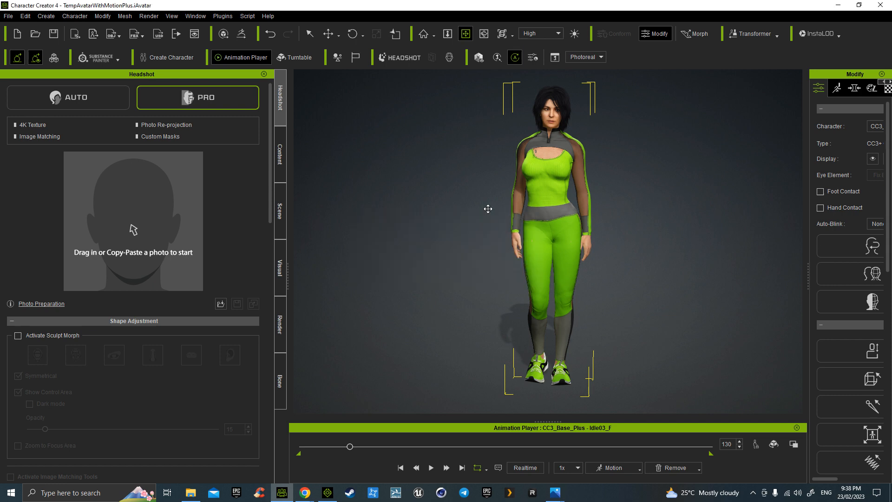
Save the character's hair to the custom Hair content as a Hair/HairStyle asset named Test Pic to Daz Hair.
key("q")
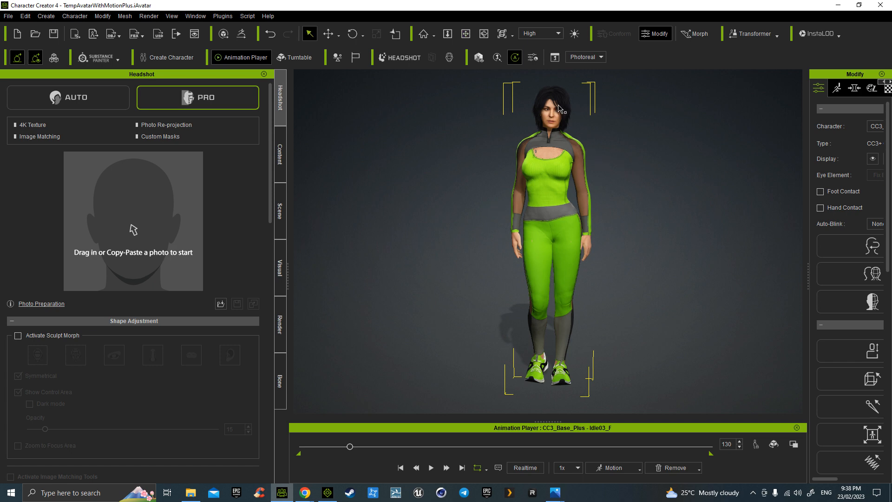
left_click(559, 105)
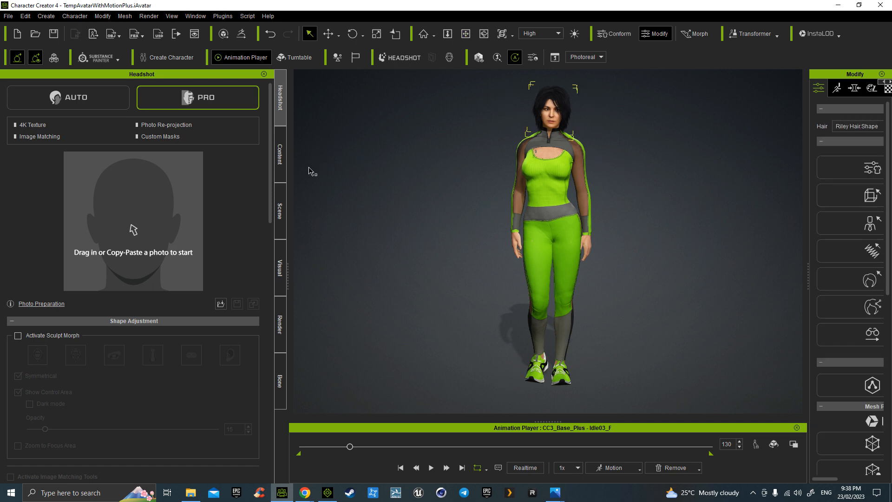
left_click(280, 154)
left_click(202, 144)
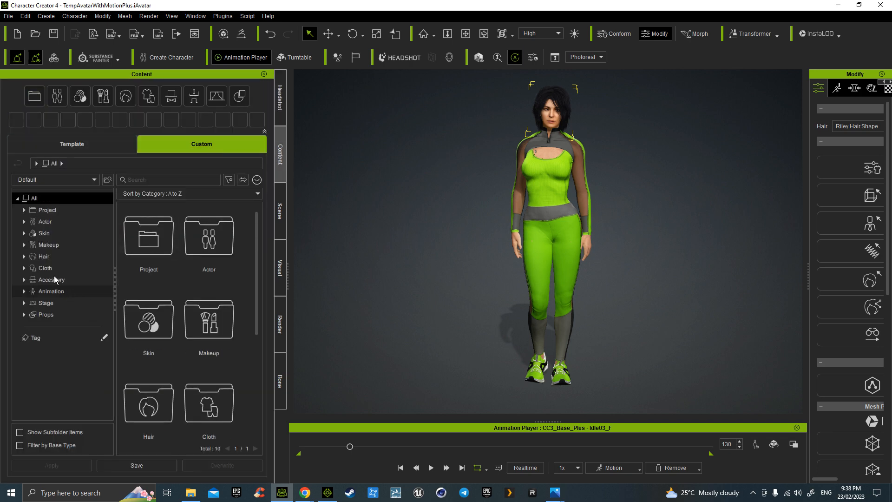
left_click(31, 259)
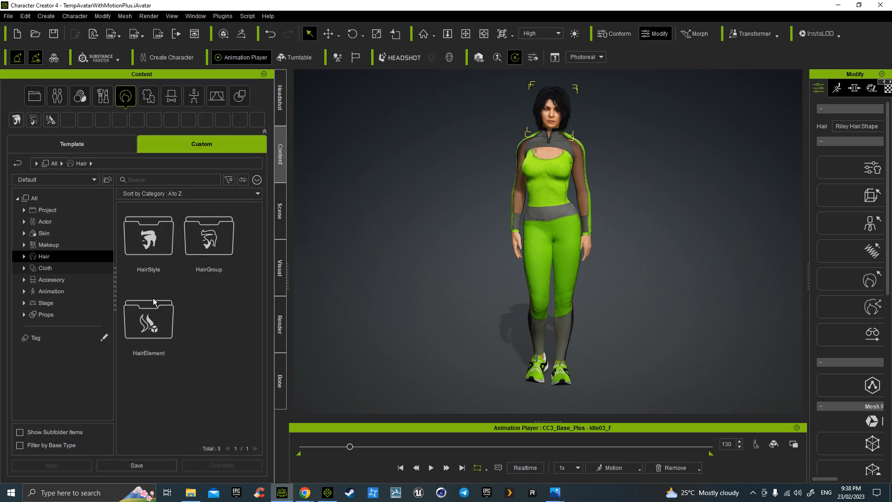
left_click(155, 465)
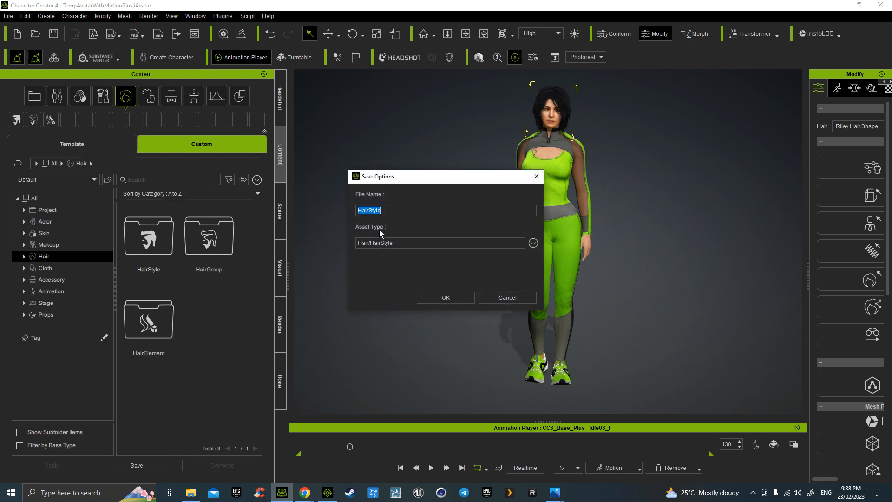
type("Test Pic to Daz Hair")
left_click(455, 298)
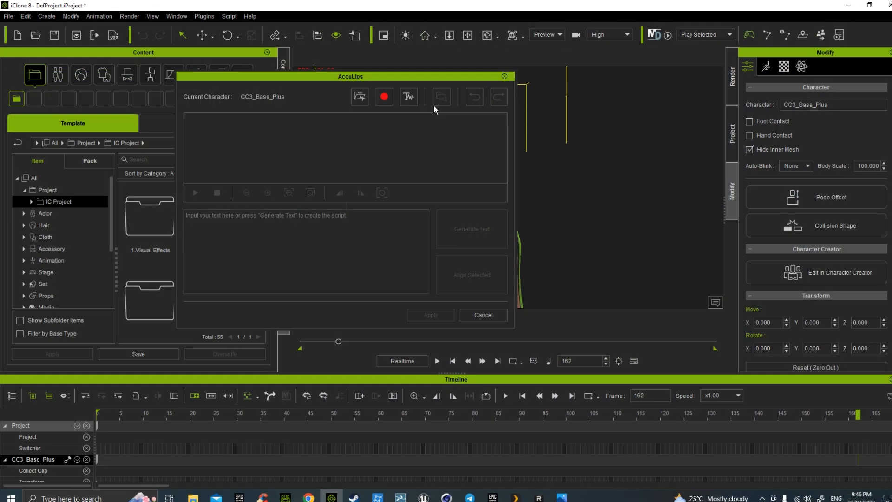
Open the text-to-speech editor for the AccuLips script in iClone 8 and set the voice to EN-India Microsoft Heera.
left_click(409, 97)
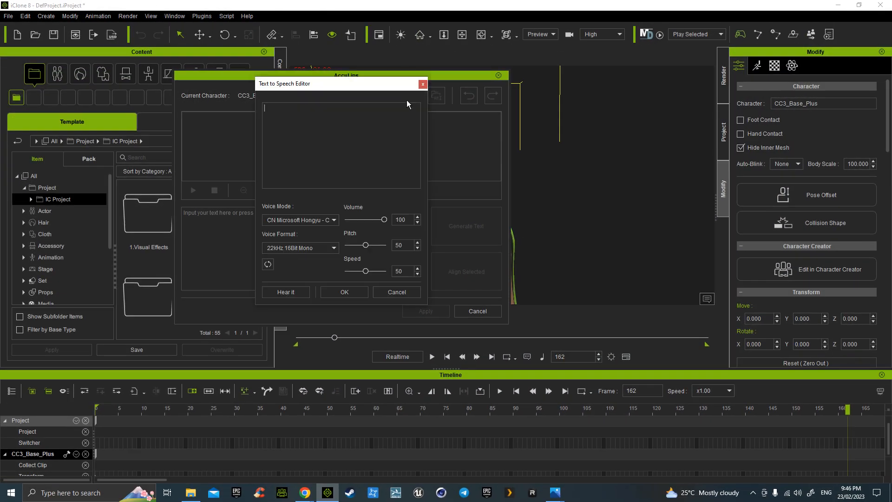
left_click(316, 221)
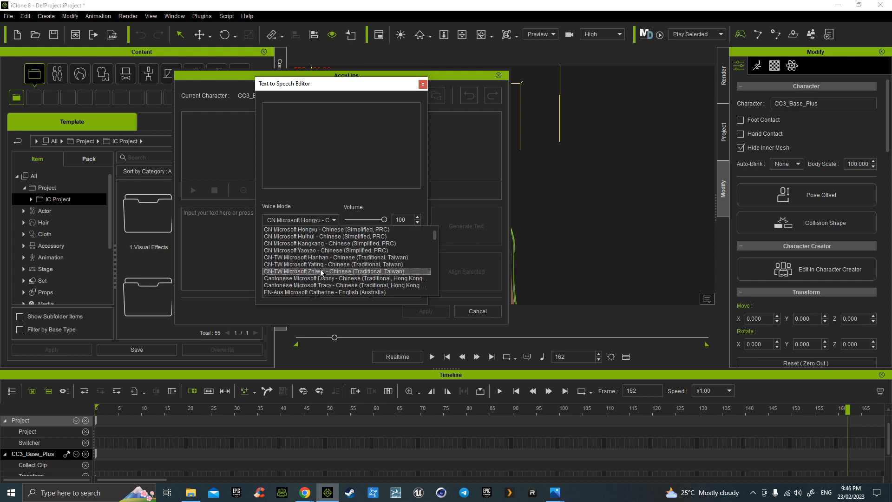
scroll(320, 271, "down", 3)
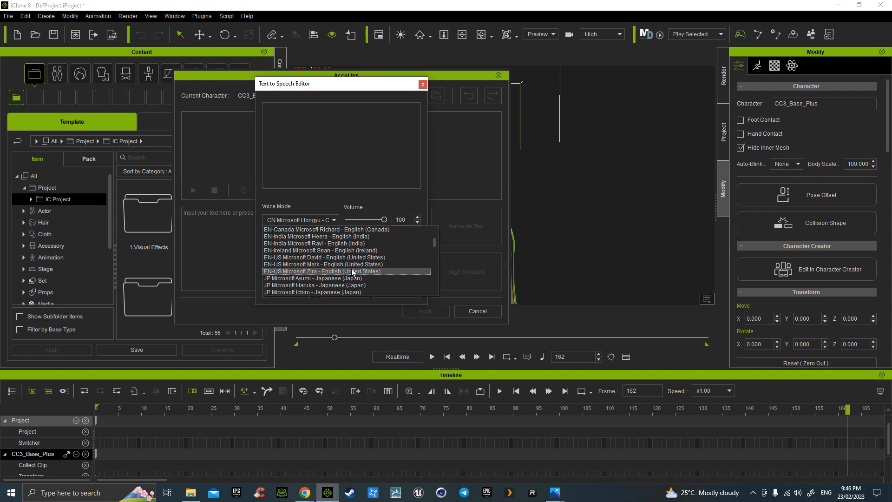
left_click(305, 236)
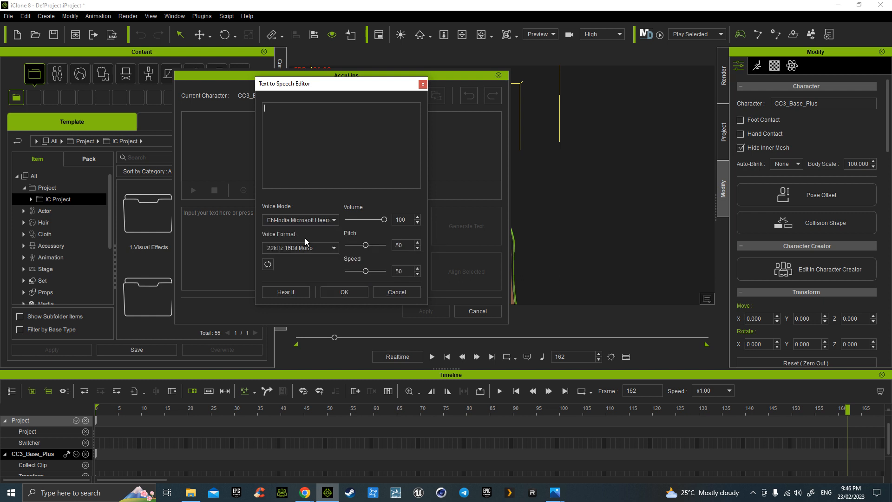
Write the speech line "I am a picture ccreated by Ai and taken thru DAz using D=face transfer, here I am animated in Iclone.".
left_click(297, 135)
type("I am a picture ccreated by Ai and")
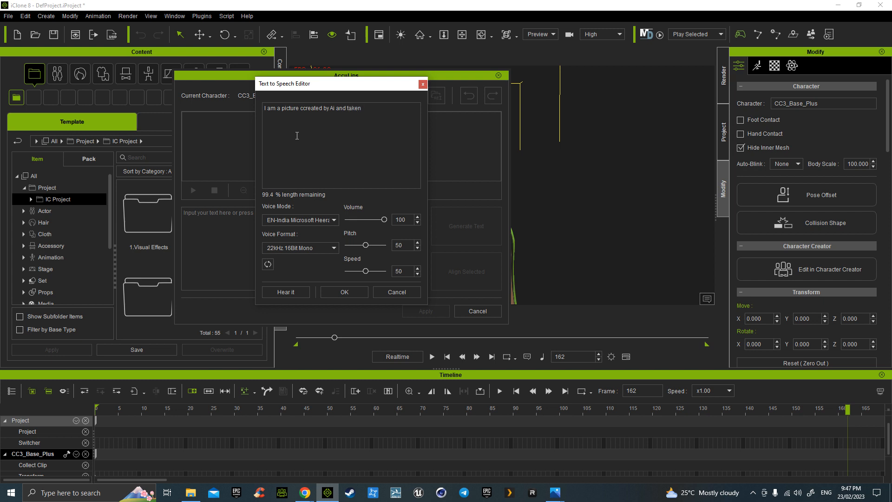
type("taken thru DAz using")
type("am animated in Iclone.")
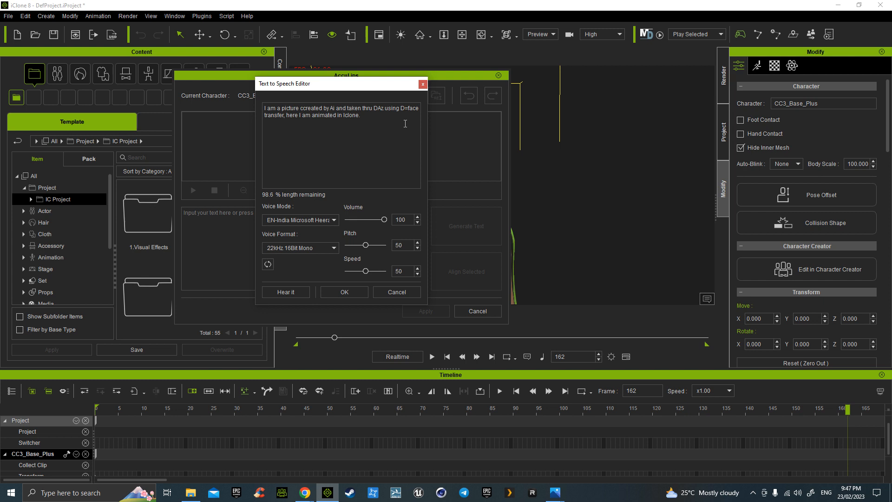
Change the wording to "using Transfer face" and add the line "I hope you enjoyed the tutorial" to the speech text.
key("BackSpace")
type("ransfer")
key("BackSpace")
key("BackSpace")
key("BackSpace")
key("BackSpace")
key("BackSpace")
key("BackSpace")
key("BackSpace")
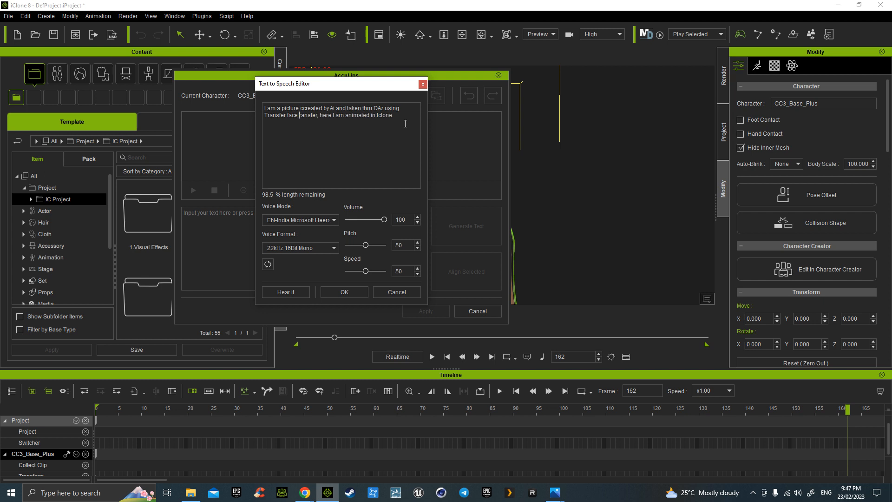
key("BackSpace")
key("BackSpace")
type("njoyed the tutorial")
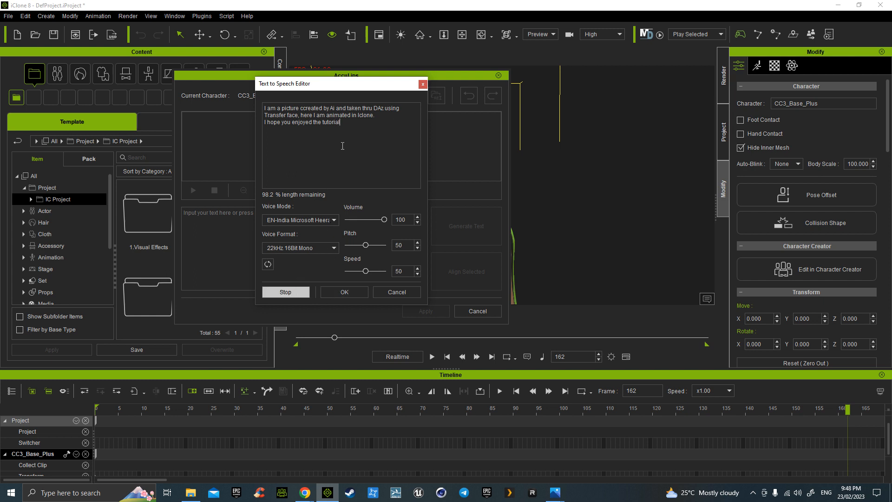
Correct the first speech line to read "created by A I" and listen to the speech.
left_click(301, 109)
key("BackSpace")
left_click(291, 292)
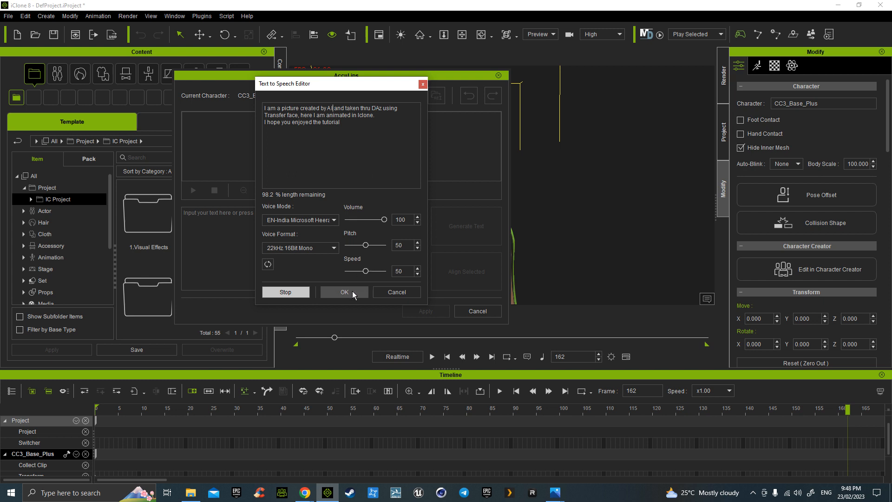
Set the speech speed to 45 and apply the generated lip-sync to the character.
left_click_drag(366, 271, 371, 271)
left_click(299, 292)
left_click_drag(371, 271, 364, 271)
left_click(299, 287)
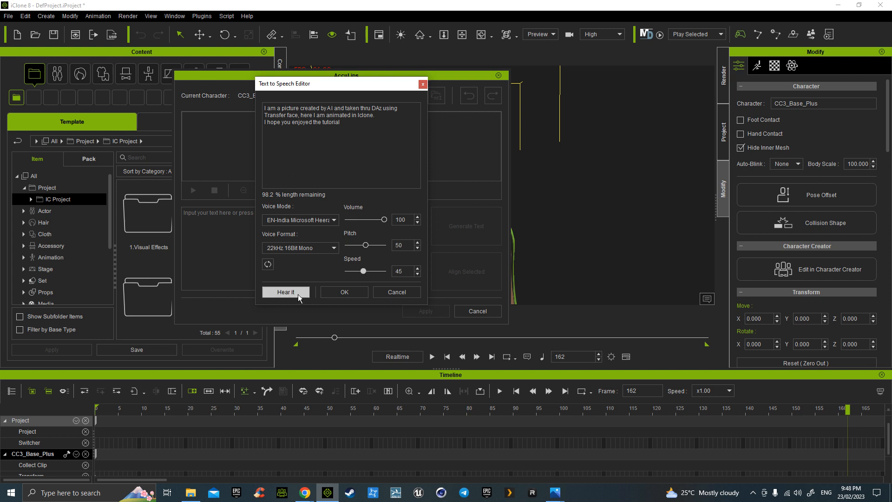
left_click(346, 290)
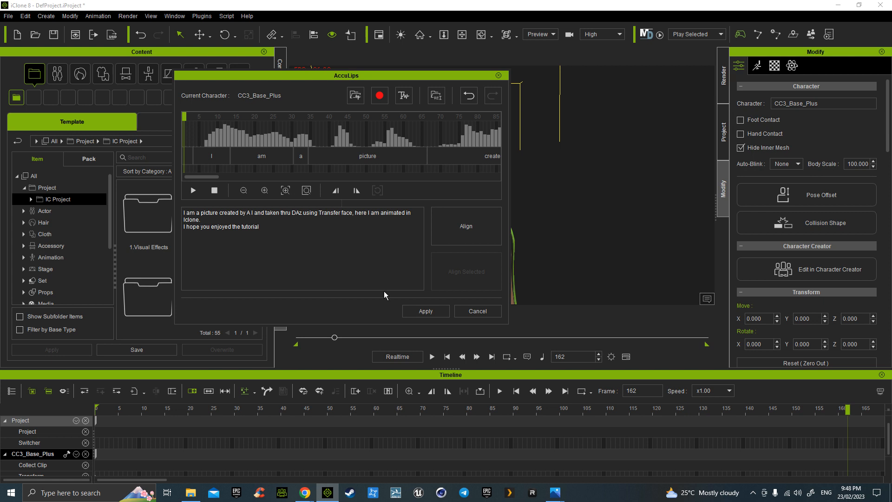
left_click(422, 311)
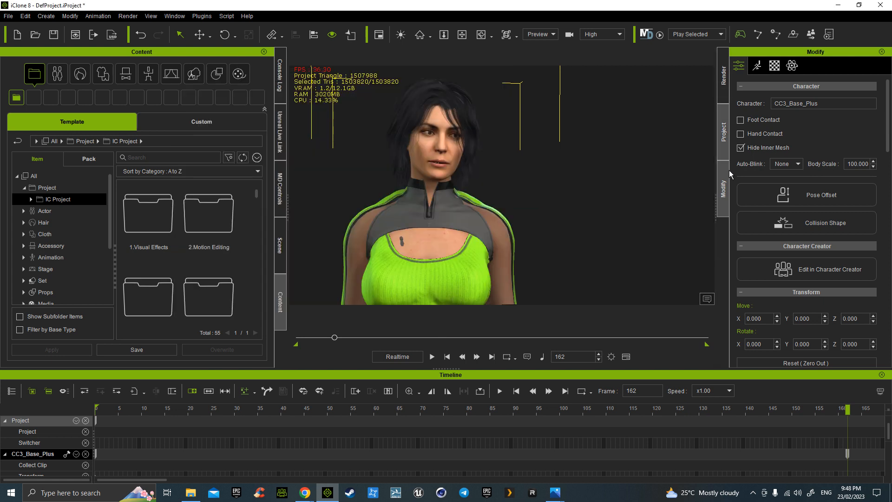
Make the character look at the preview camera and play the animation.
scroll(754, 196, "down", 10)
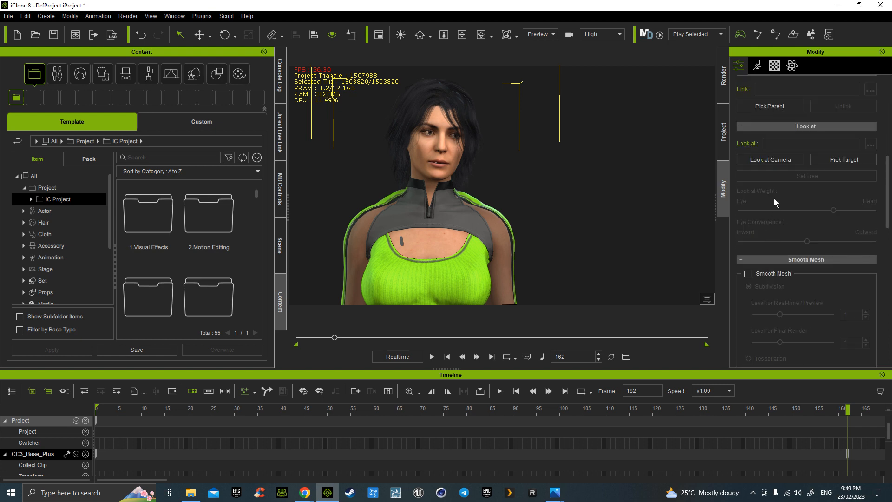
left_click(771, 160)
key("space")
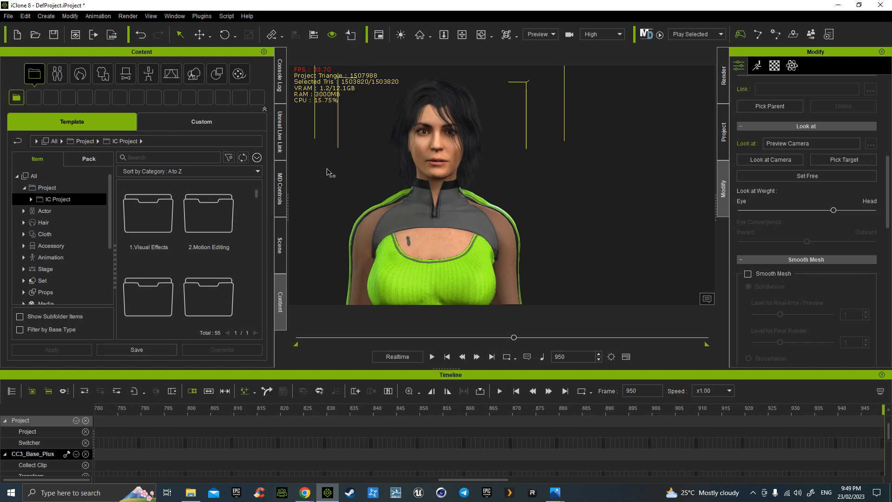
Record the character's eye animation from frame 0 with Face Puppet, using the 07 Eyes control set in Blend mode.
left_click(774, 65)
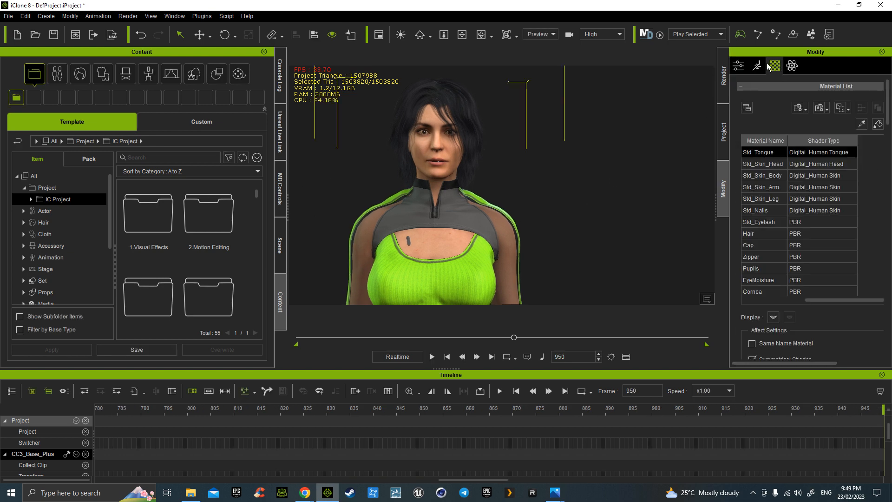
left_click(758, 66)
left_click(807, 280)
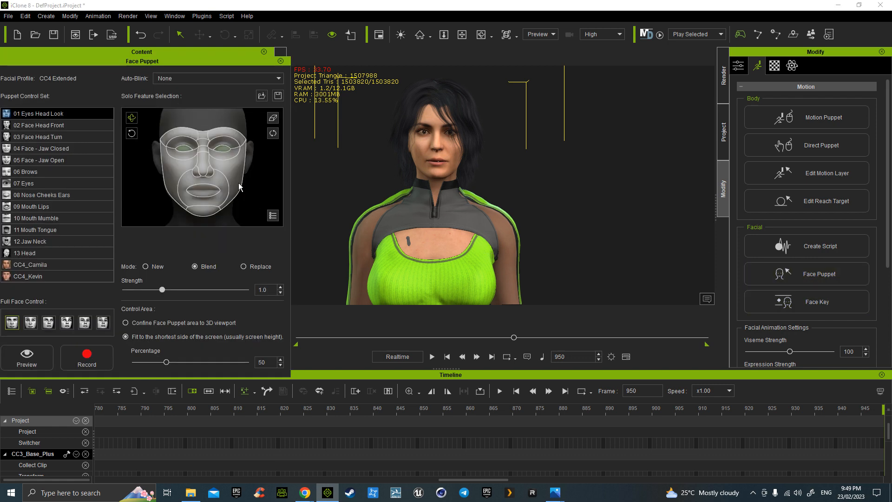
left_click_drag(327, 337, 298, 338)
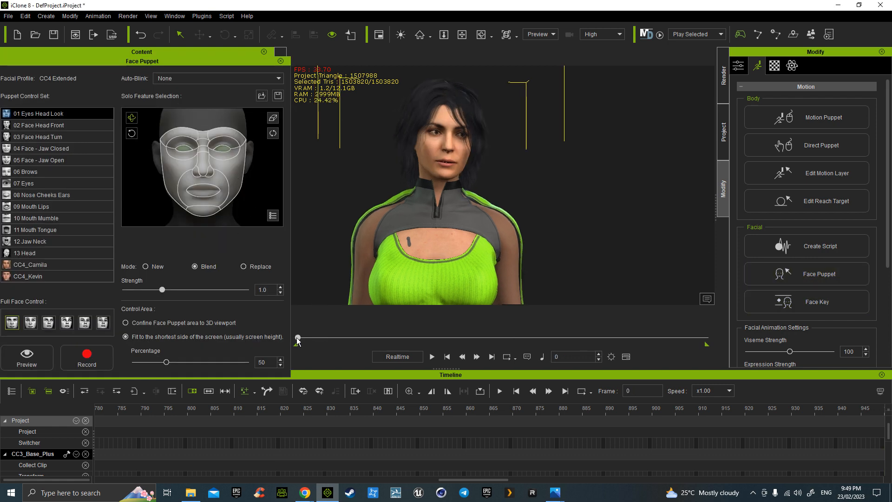
left_click(32, 183)
left_click(83, 362)
key("space")
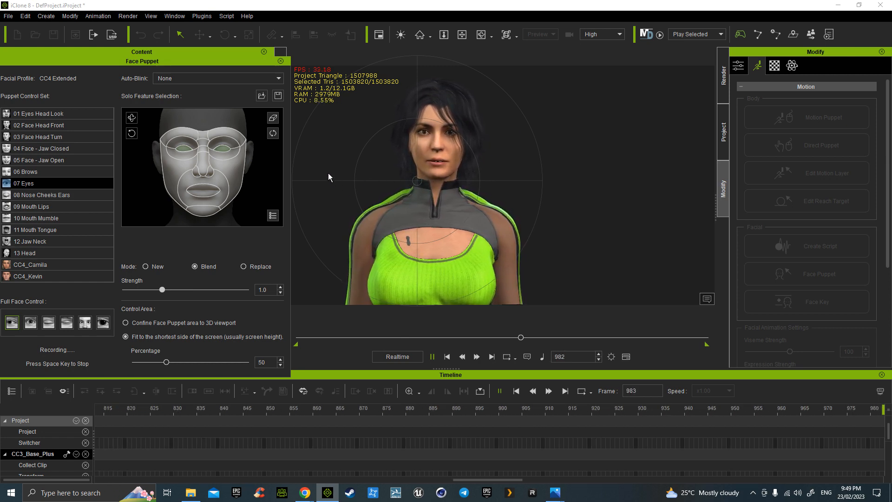
key("space")
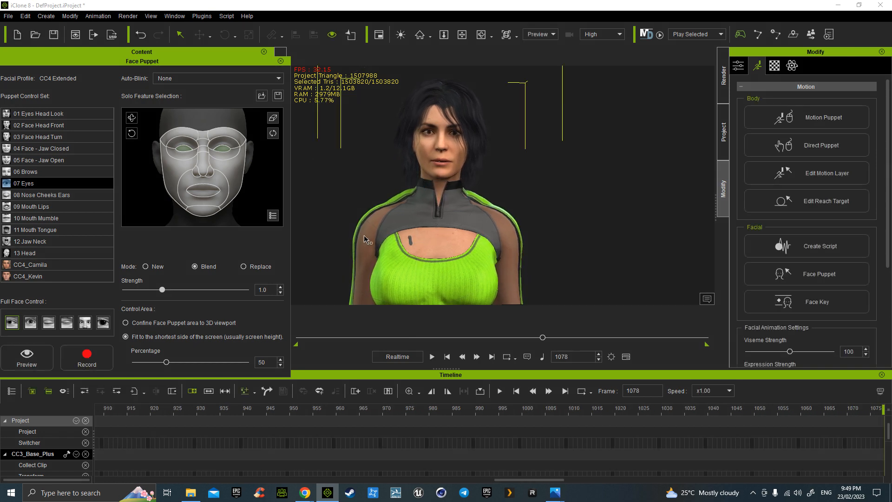
Record the character's eyebrow animation from frame 0 with Face Puppet, using the 06 Brows control set in Blend mode.
left_click(305, 337)
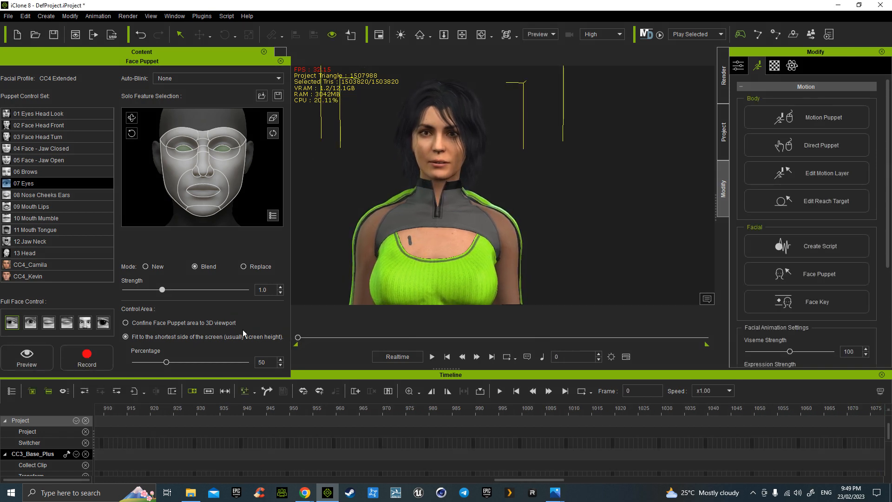
left_click(43, 172)
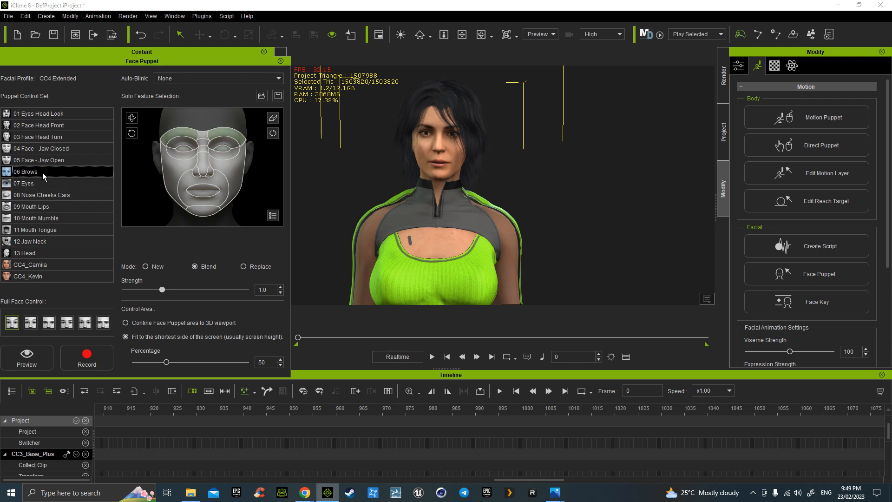
left_click(88, 358)
key("space")
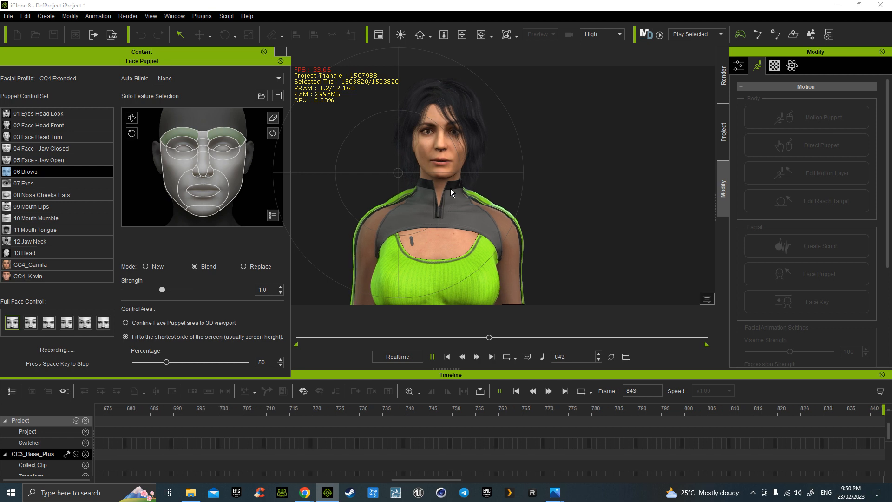
key("space")
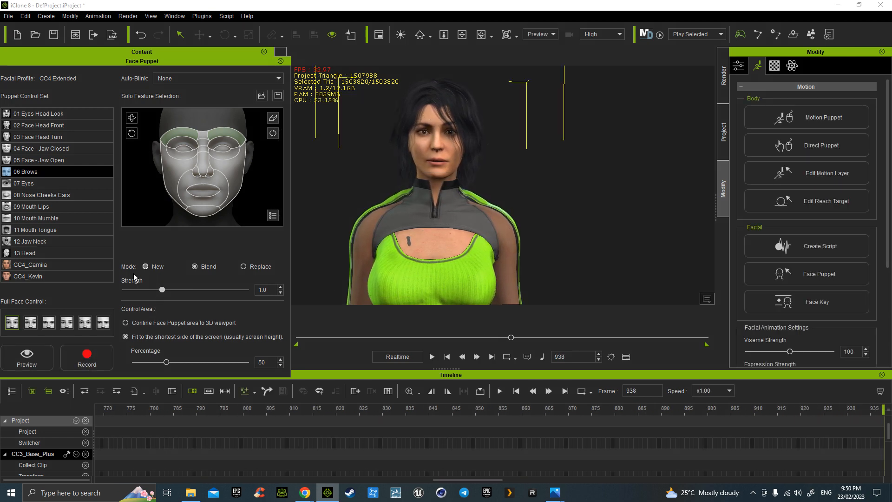
Key the A6_Happy facial expression at frame 938 with Face Key, using an expressiveness of 25.
left_click_drag(162, 290, 124, 289)
left_click(819, 302)
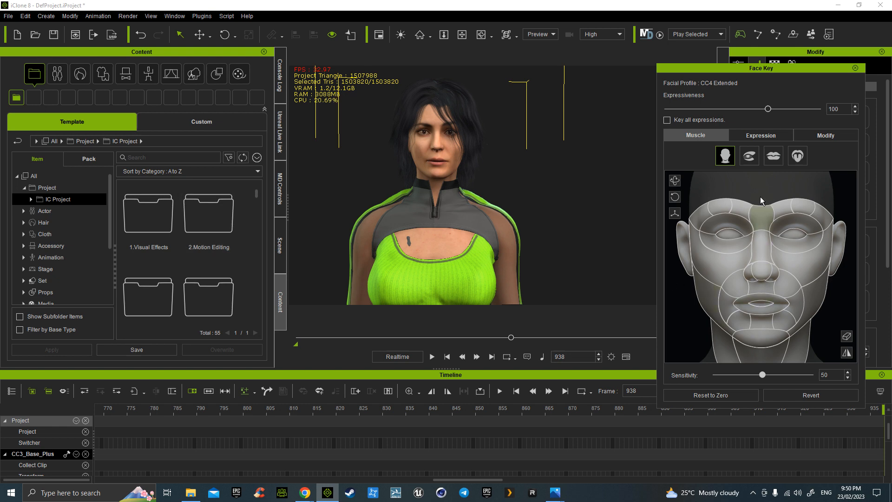
left_click(754, 137)
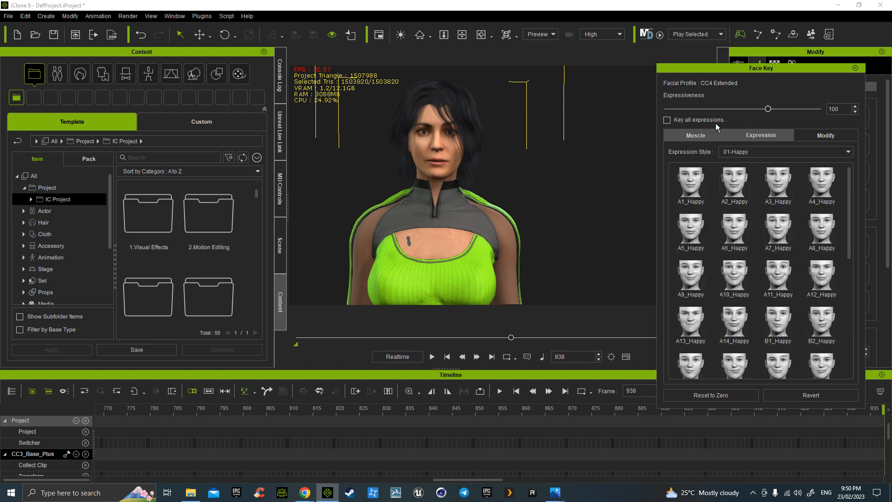
left_click_drag(769, 110, 695, 114)
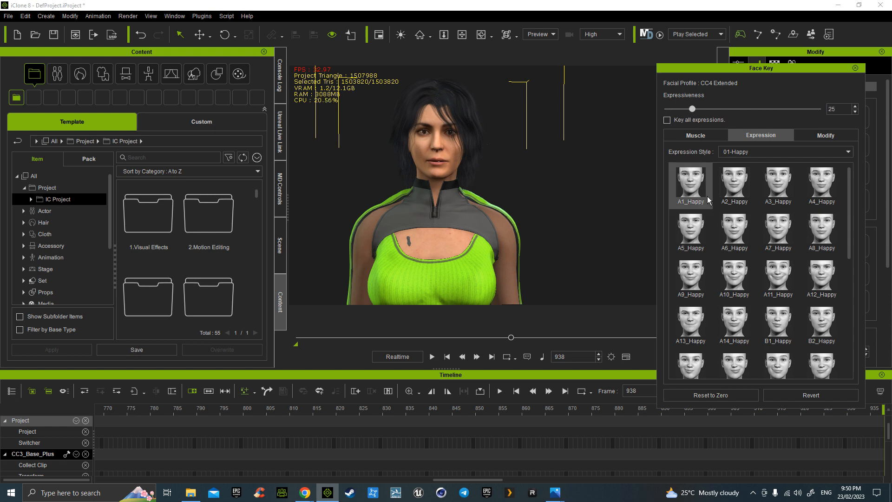
left_click(696, 179)
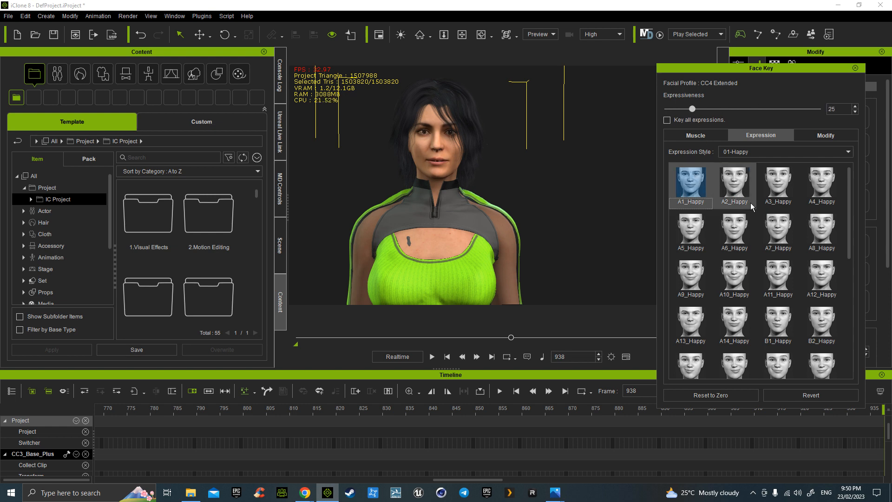
left_click(738, 232)
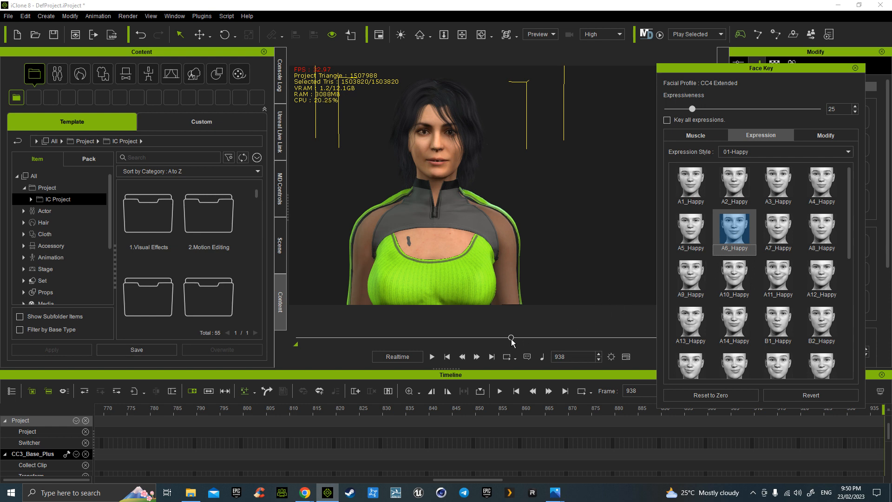
Set the A6_Happy expression's expressiveness to 14 at frame 0 and to 35 at frame 325.
left_click_drag(511, 338, 275, 338)
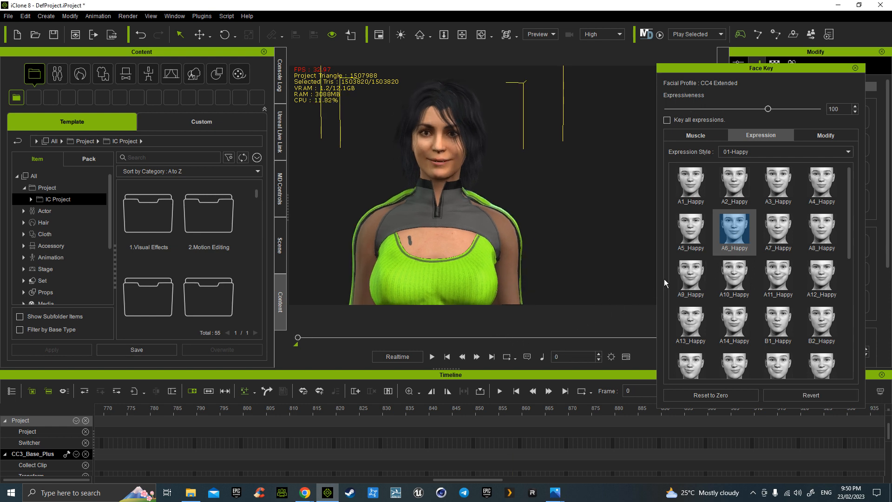
left_click_drag(768, 111, 681, 112)
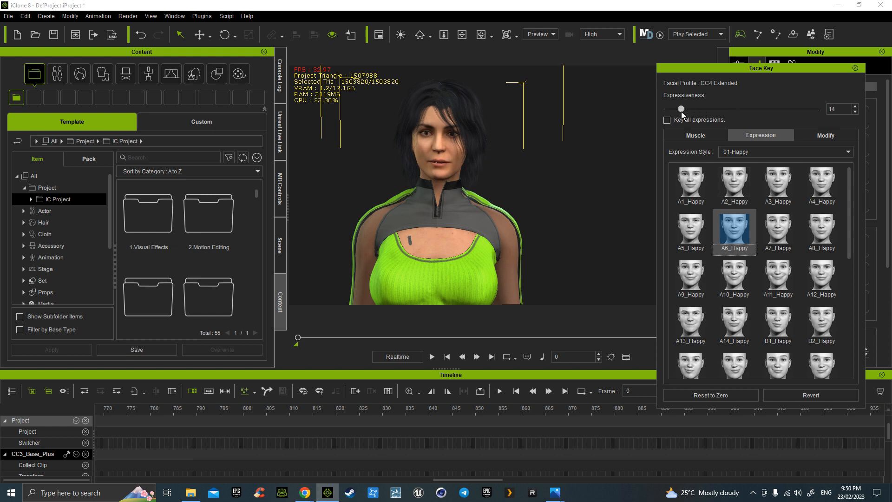
left_click(301, 338)
left_click_drag(327, 339, 371, 338)
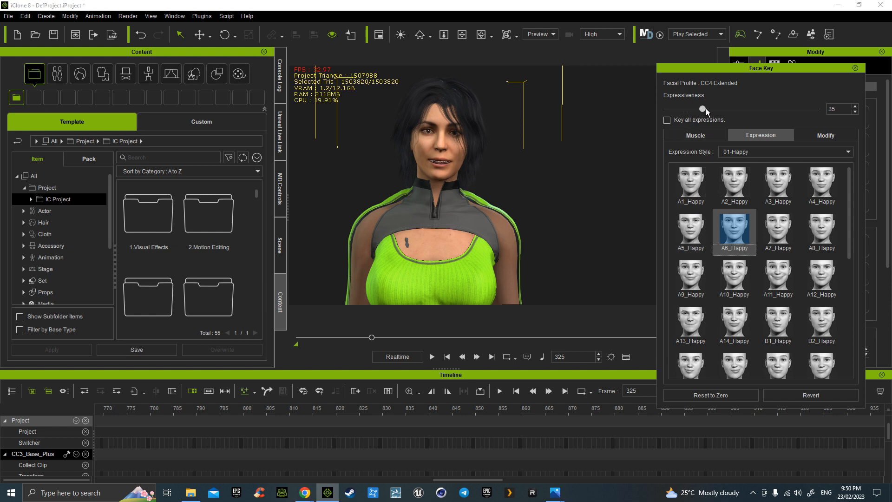
Play the animation from frame 0 to check the happy expression keys, and return to the first frame.
left_click_drag(419, 338, 513, 337)
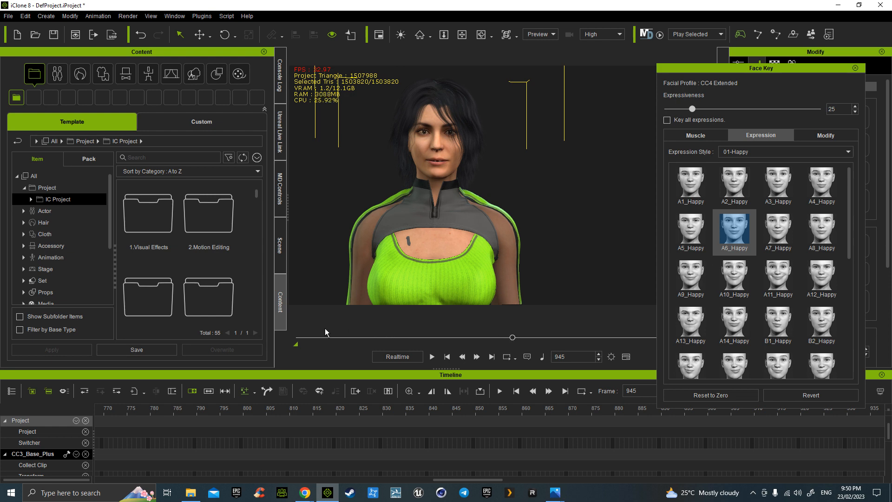
left_click_drag(303, 338, 283, 340)
key("space")
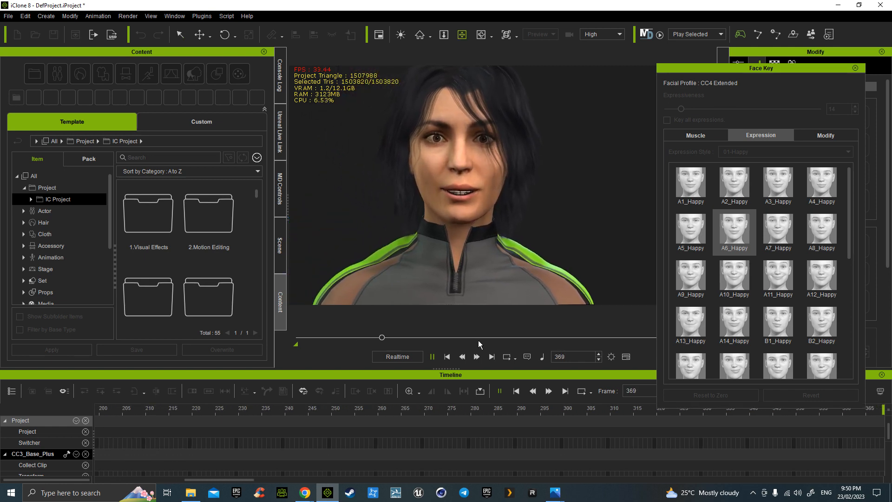
key("space")
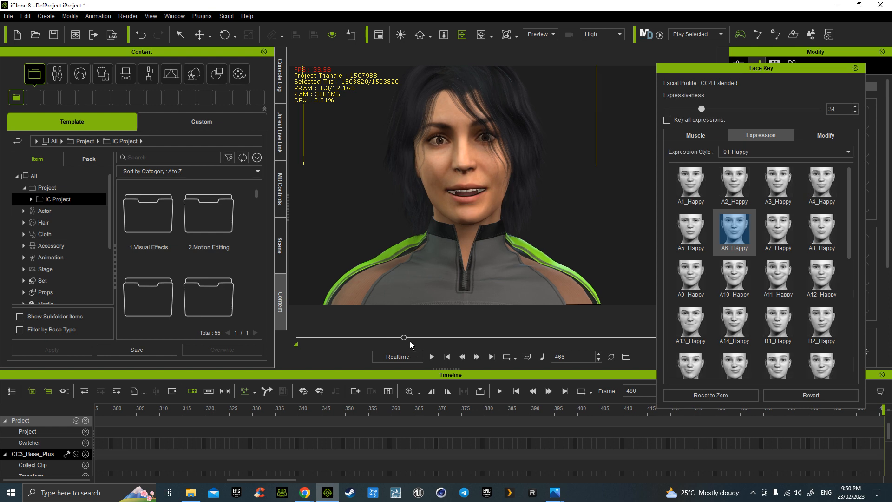
left_click_drag(405, 341, 247, 340)
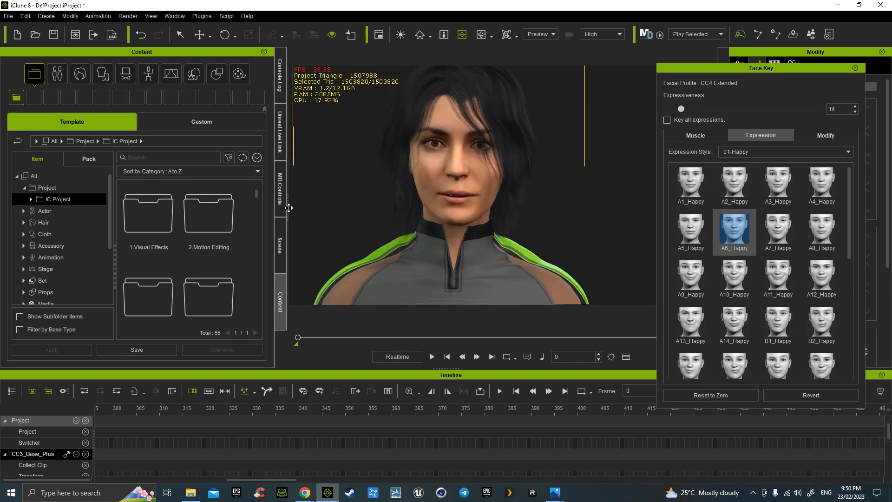
Apply the Cinematic atmosphere preset from the Stage content library to the scene.
left_click(281, 245)
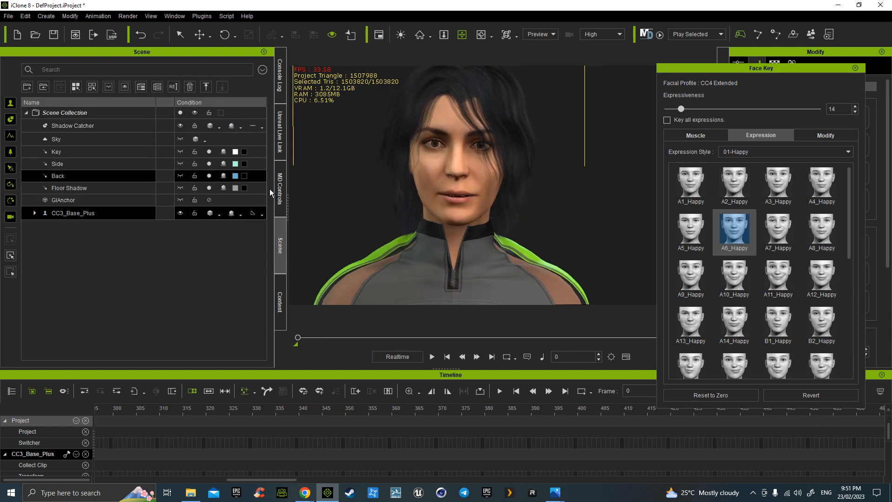
left_click(281, 297)
left_click(202, 78)
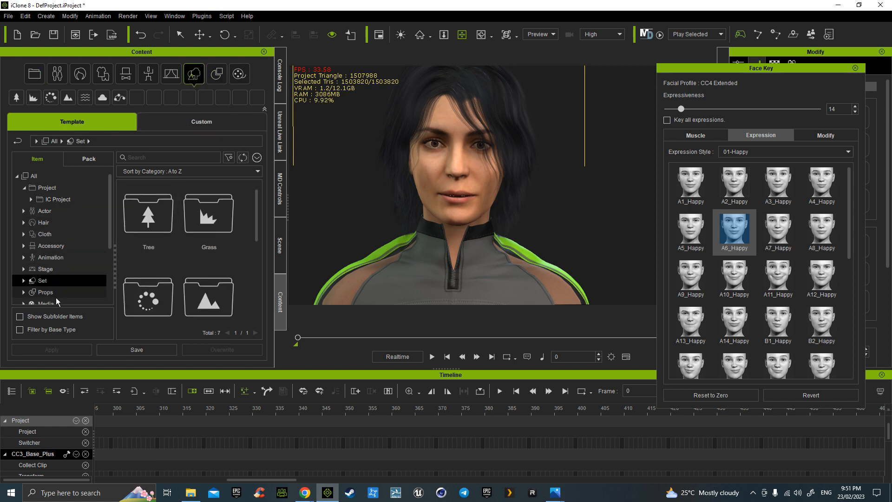
scroll(56, 298, "down", 2)
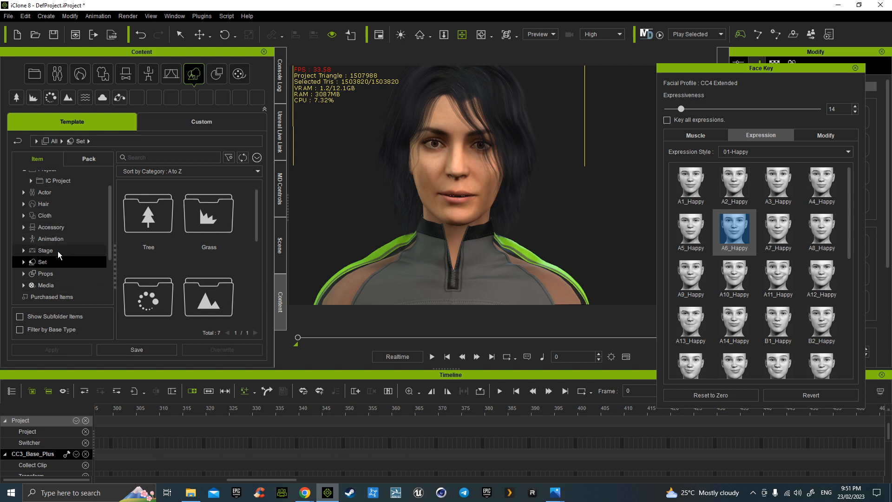
left_click(60, 251)
left_click(215, 210)
double_click(215, 210)
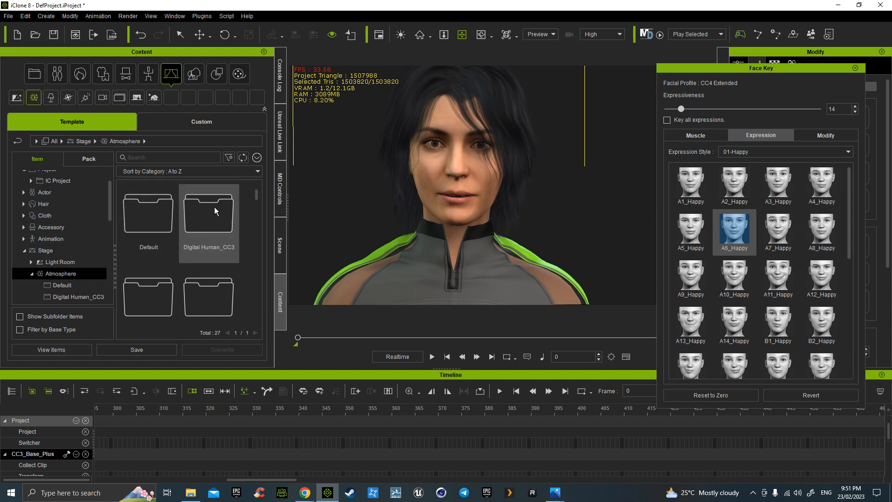
scroll(212, 241, "down", 3)
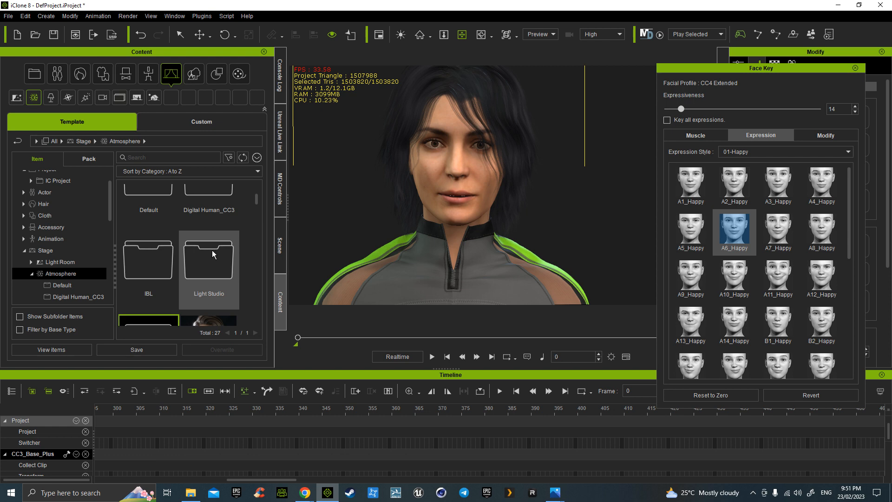
scroll(241, 241, "down", 3)
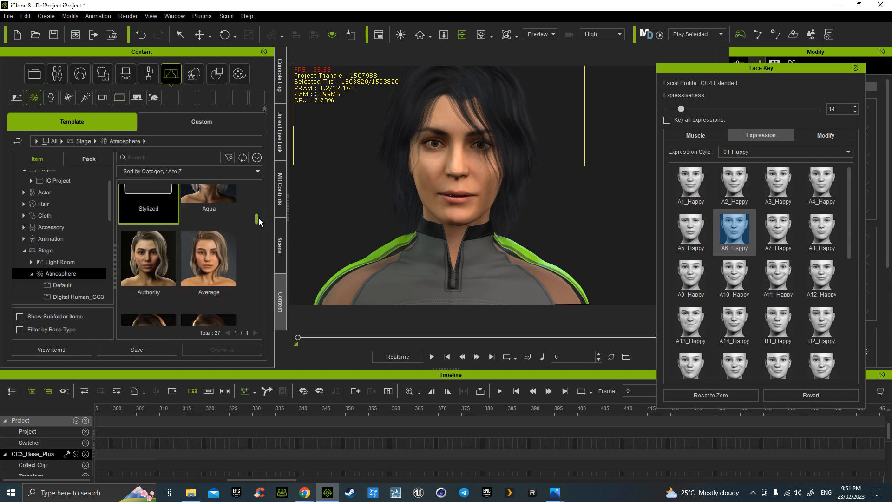
scroll(149, 268, "down", 3)
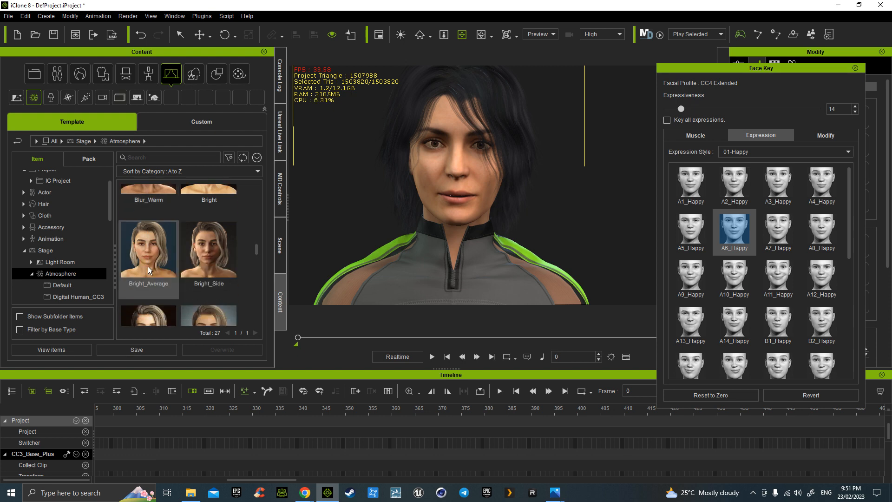
scroll(149, 265, "down", 1)
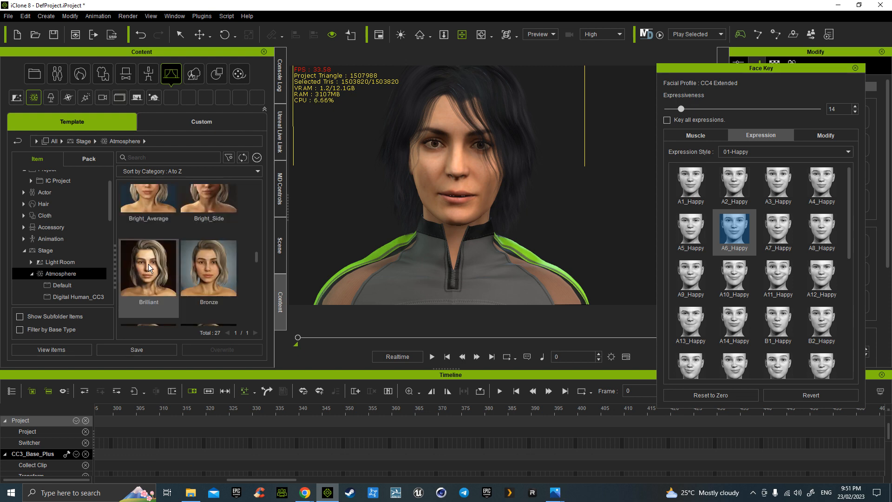
left_click(149, 264)
scroll(149, 264, "down", 2)
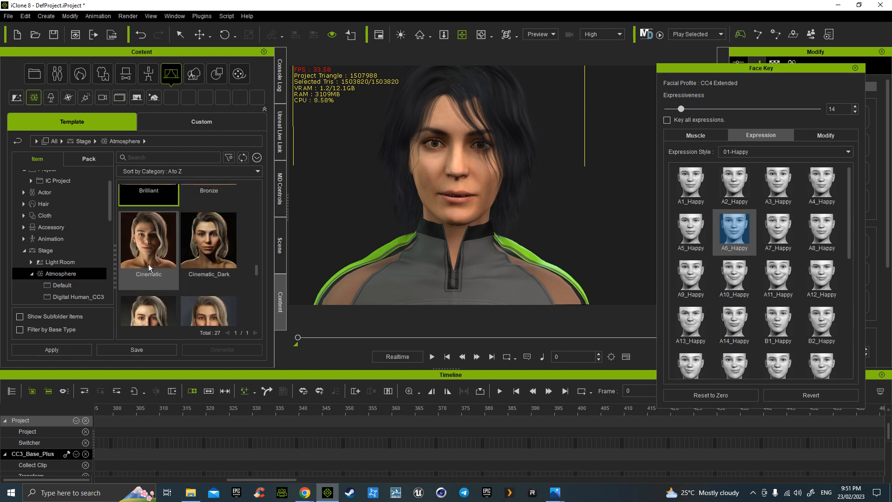
double_click(148, 254)
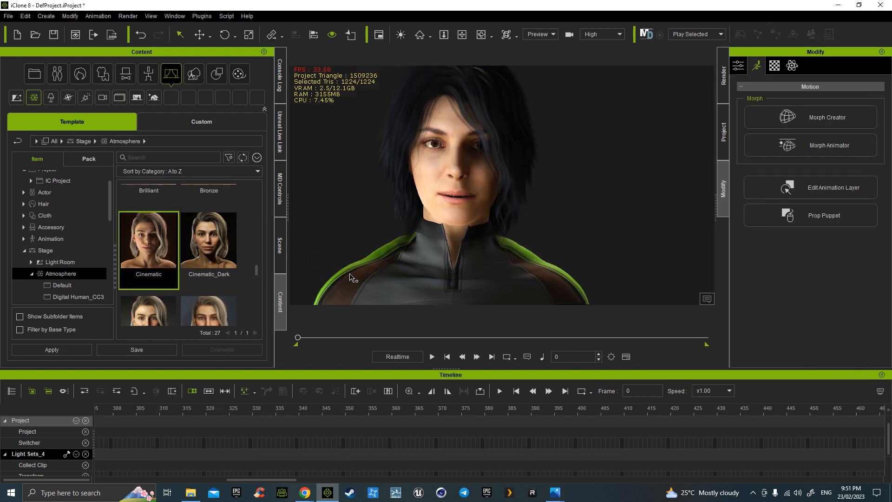
Play the speech animation from the start under the Cinematic lighting.
left_click(377, 337)
left_click_drag(286, 331, 286, 329)
key("space")
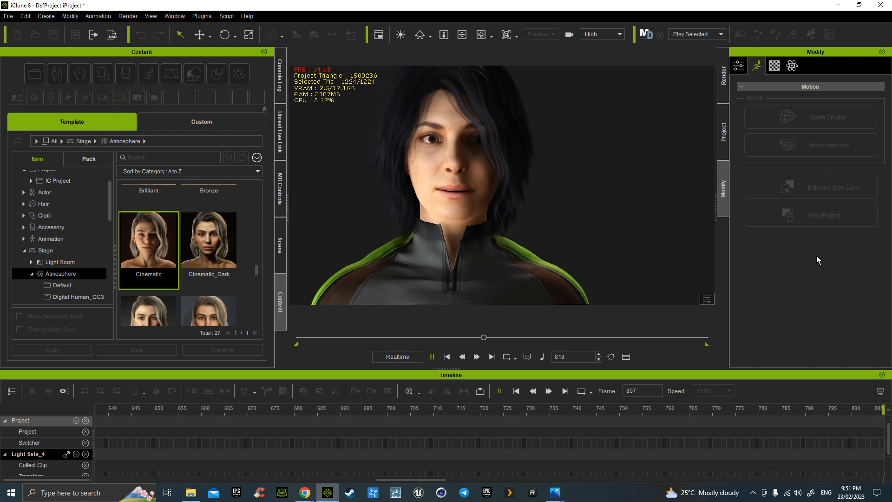
key("space")
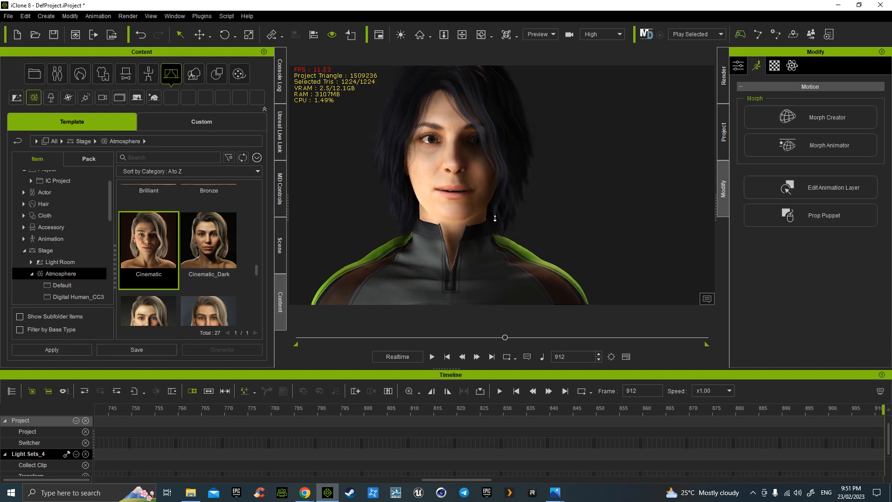
Frame the character's head and shoulders and replay the animation while viewing her from different angles.
scroll(494, 218, "down", 8)
middle_click_drag(499, 237, 498, 238)
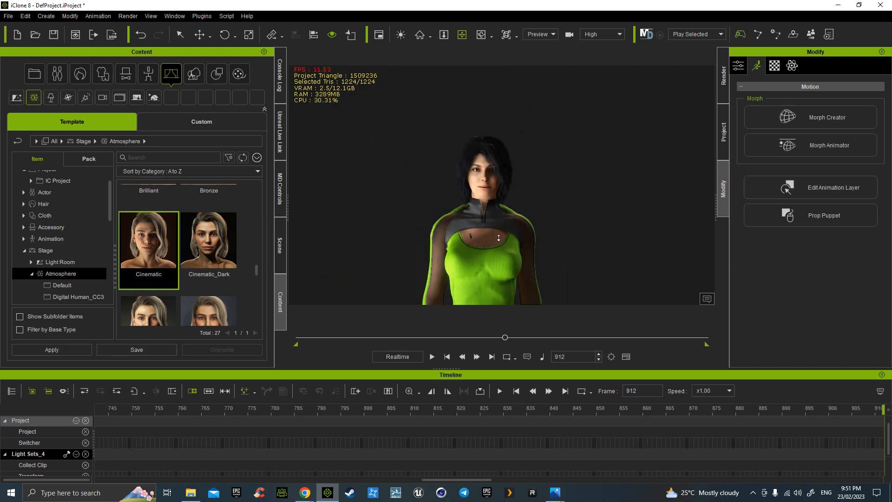
scroll(498, 238, "up", 5)
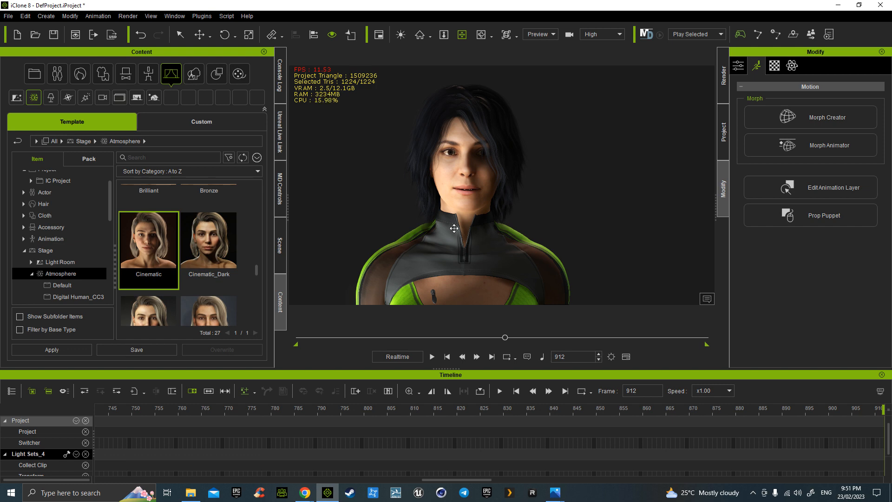
middle_click_drag(468, 231, 490, 235)
right_click_drag(490, 235, 383, 238)
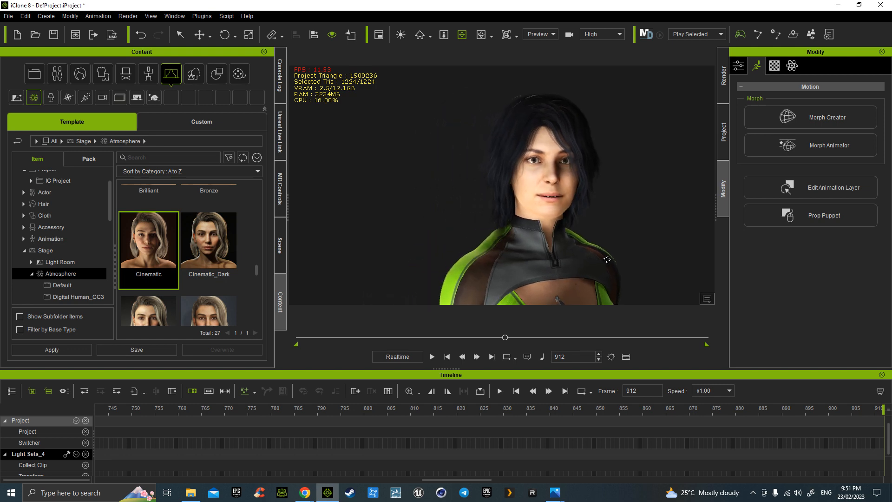
left_click_drag(370, 338, 283, 343)
key("space")
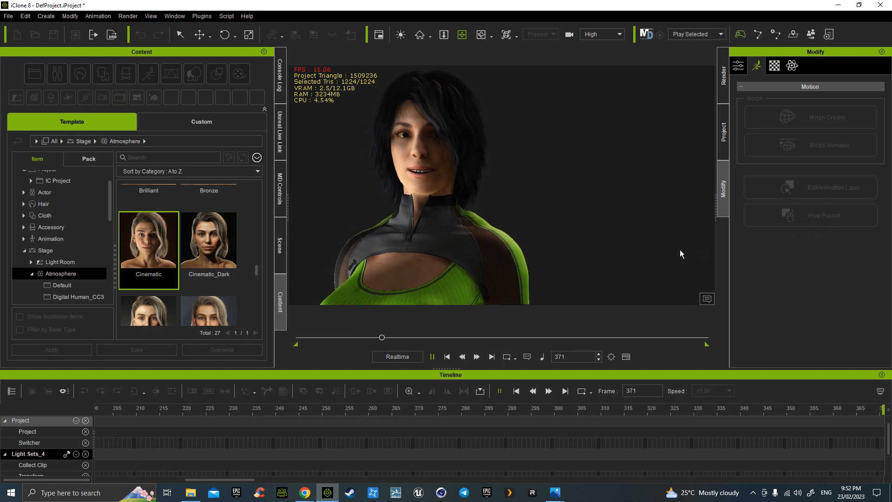
right_click_drag(553, 239, 640, 282)
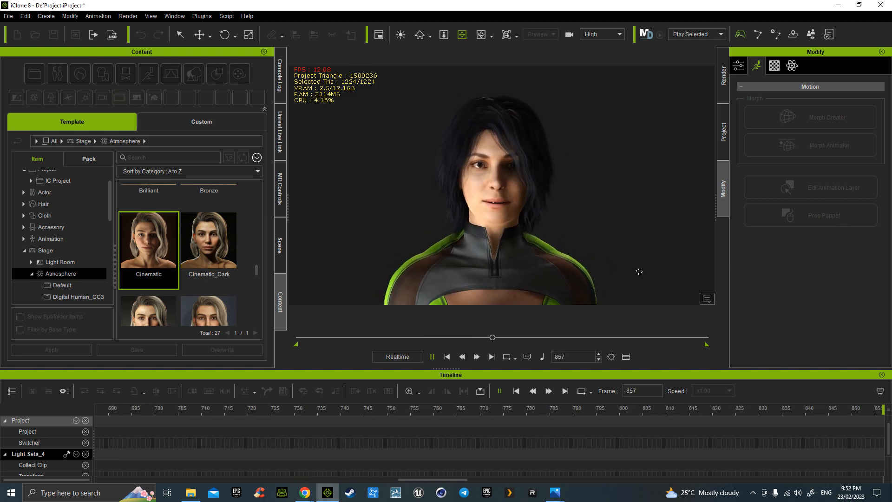
key("space")
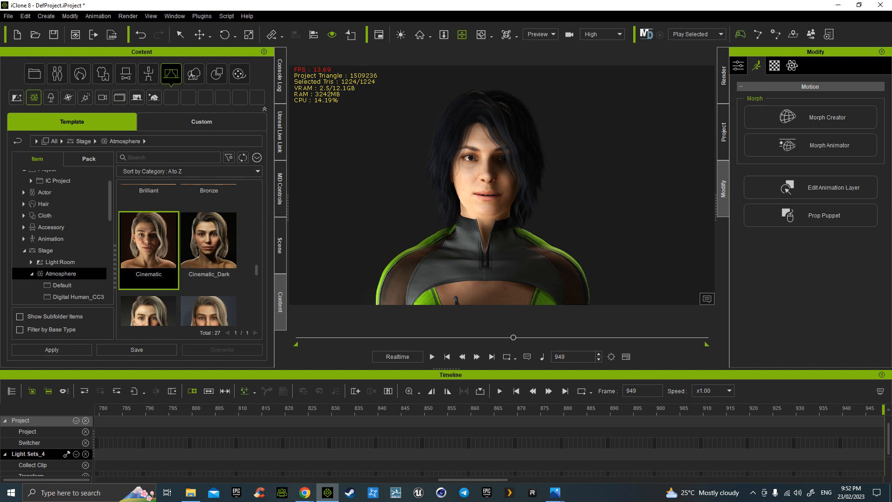
Switch to Chrome and look through the Generated Photos face gallery and the full-body people on the Generated Humans page.
mouse_move(305, 491)
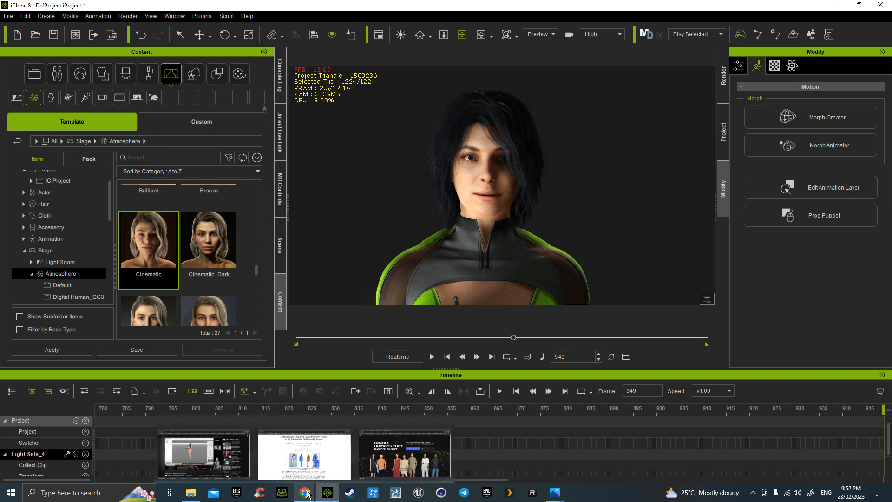
left_click(379, 469)
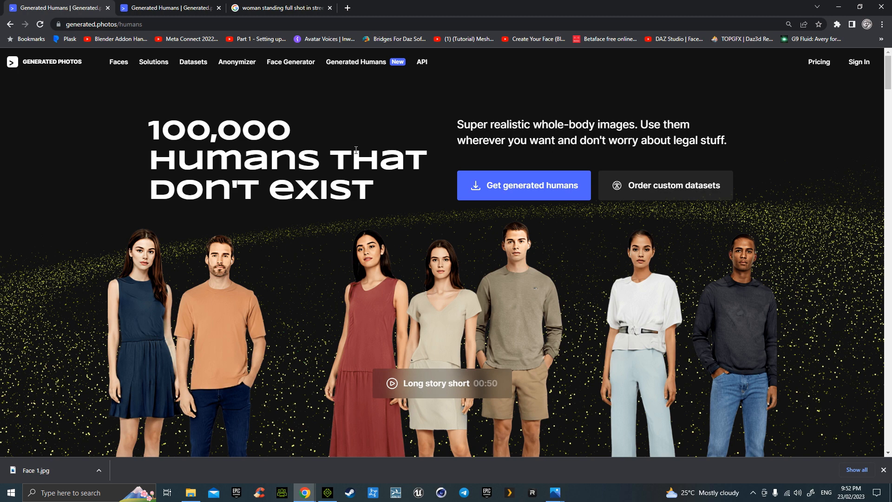
left_click(182, 10)
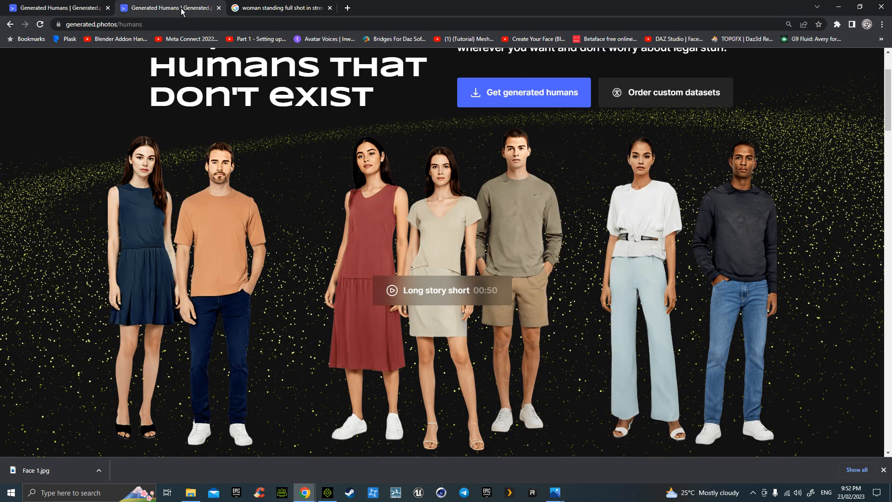
scroll(119, 55, "up", 2)
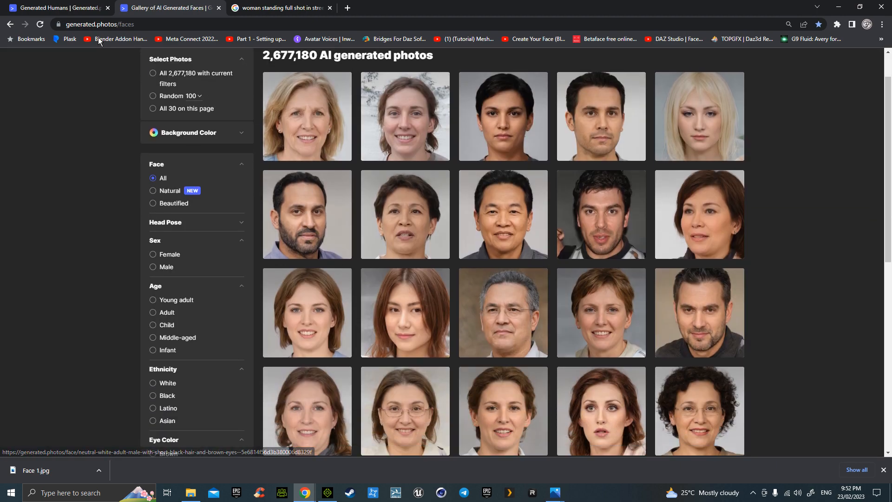
left_click(85, 13)
scroll(252, 334, "down", 4)
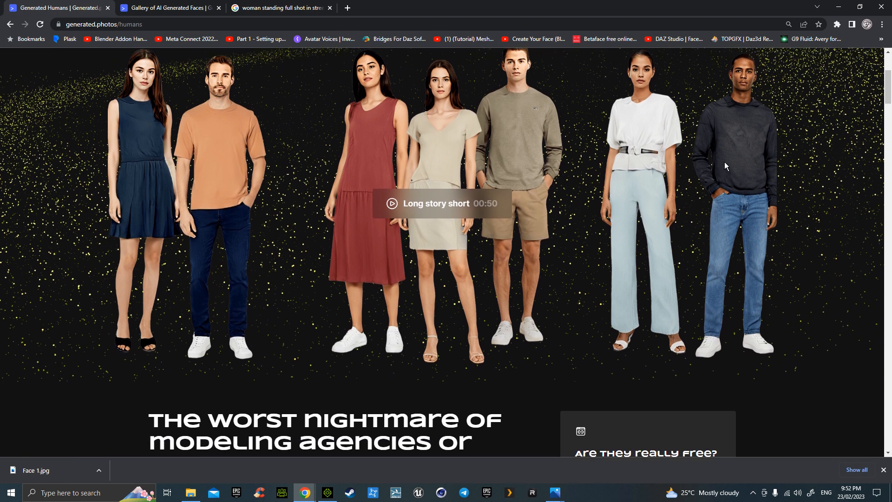
scroll(724, 161, "up", 1)
left_click_drag(600, 88, 658, 103)
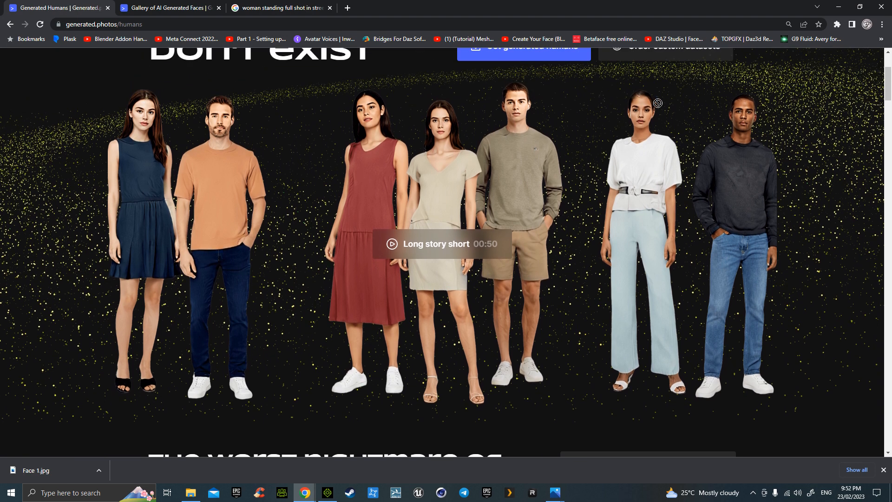